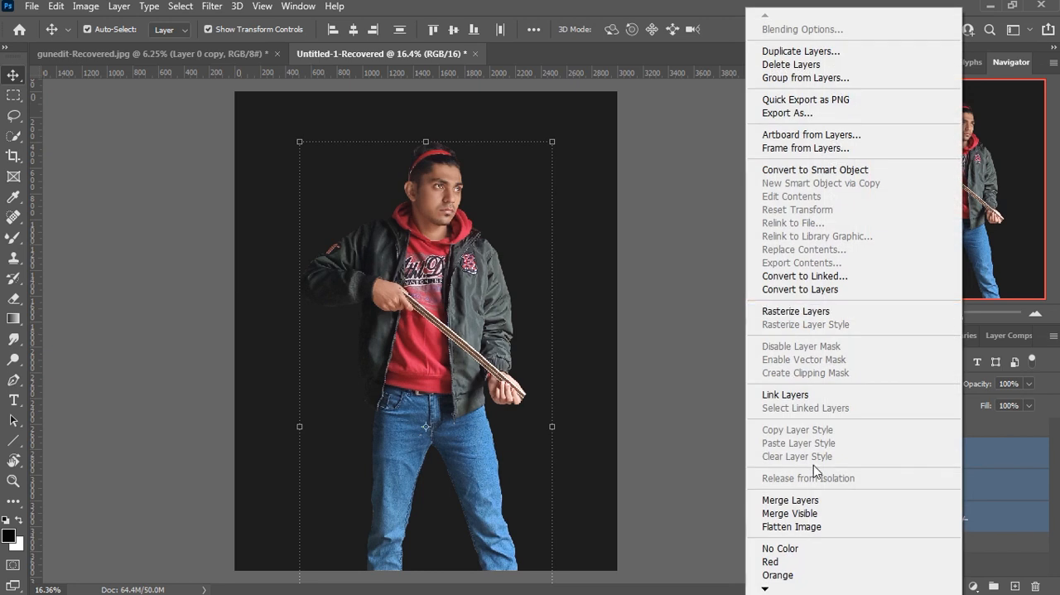
Step: Merge the selected subject layers into one layer and leave the subject group expanded
left_click(825, 502)
left_click(903, 426)
left_click(885, 427)
left_click(884, 426)
Step: Add a Levels adjustment clipped to the subject layer with midtones at 0.84 and the white output level at 245
left_click(973, 585)
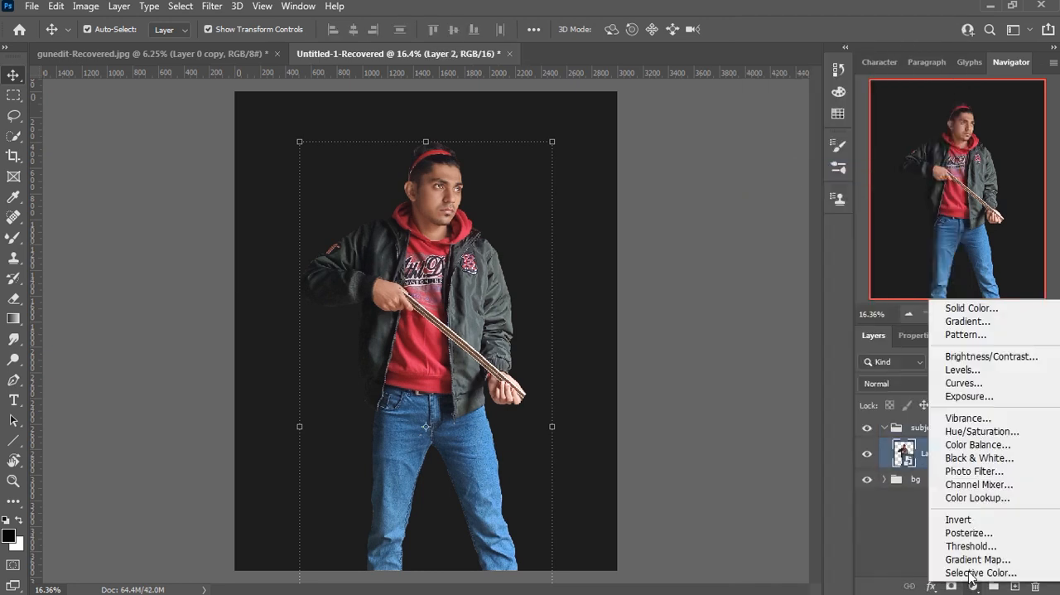
left_click(957, 370)
left_click_drag(962, 505, 975, 501)
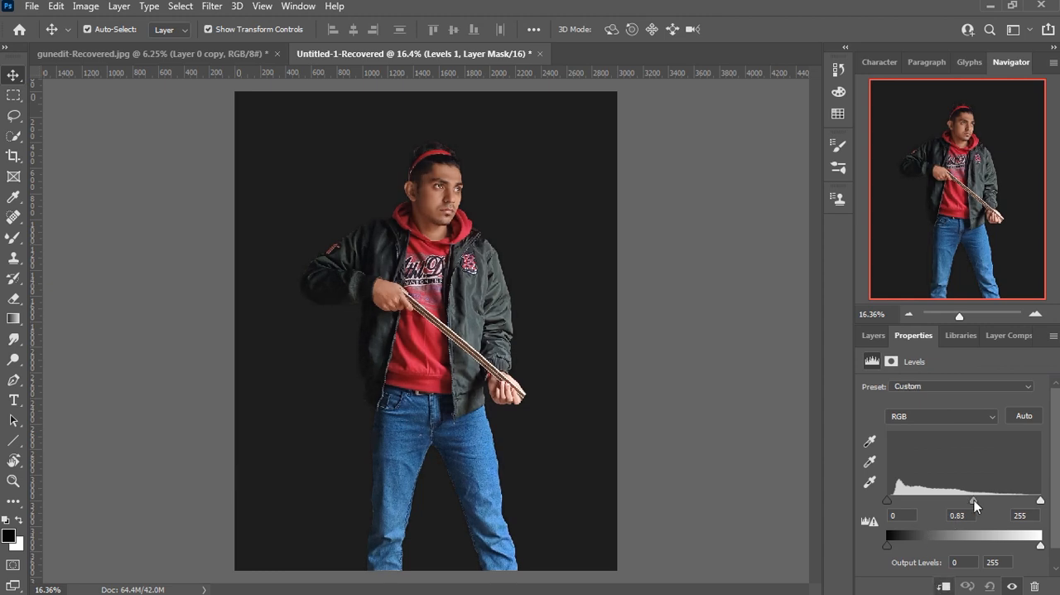
left_click_drag(893, 501, 886, 501)
left_click_drag(1040, 549, 1031, 545)
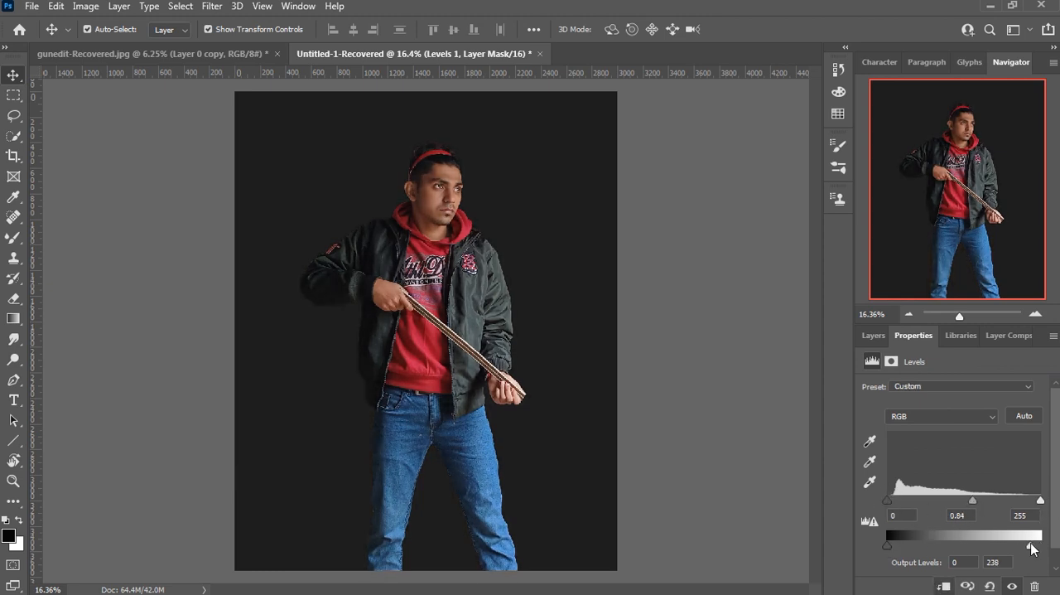
left_click(873, 335)
left_click(867, 454)
left_click(866, 453)
Step: Add a clipped Brightness/Contrast adjustment above Levels with brightness 10 and contrast -10
left_click(974, 586)
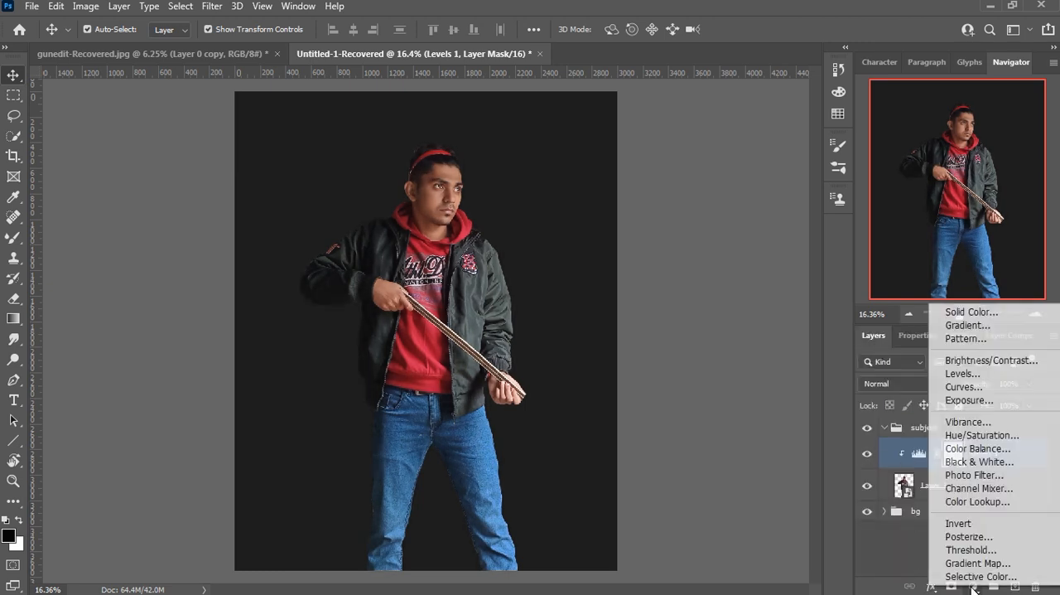
left_click(952, 361)
left_click_drag(954, 430, 959, 431)
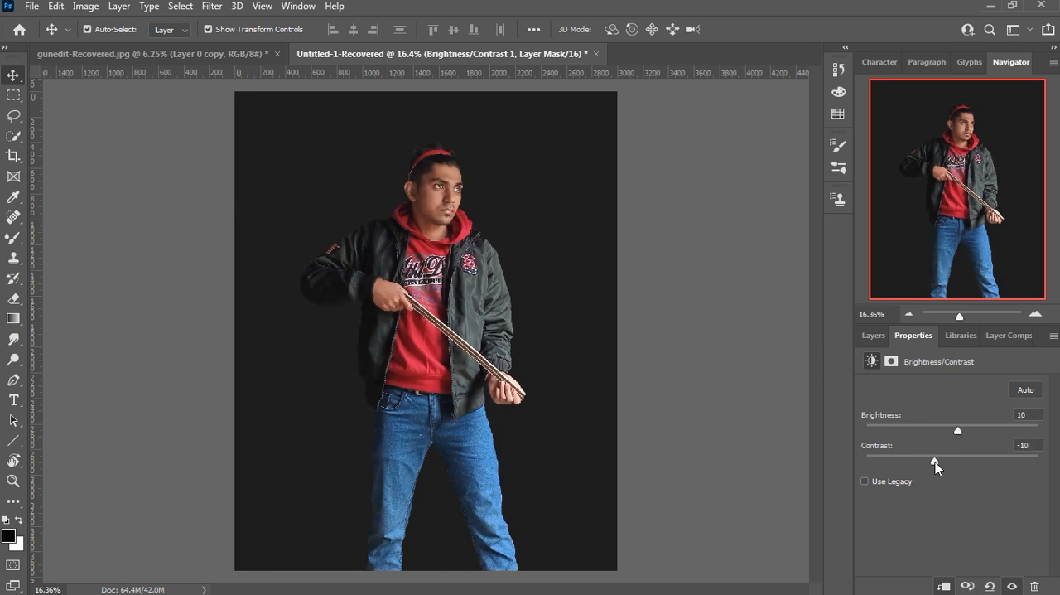
left_click(867, 338)
left_click(973, 586)
left_click(970, 434)
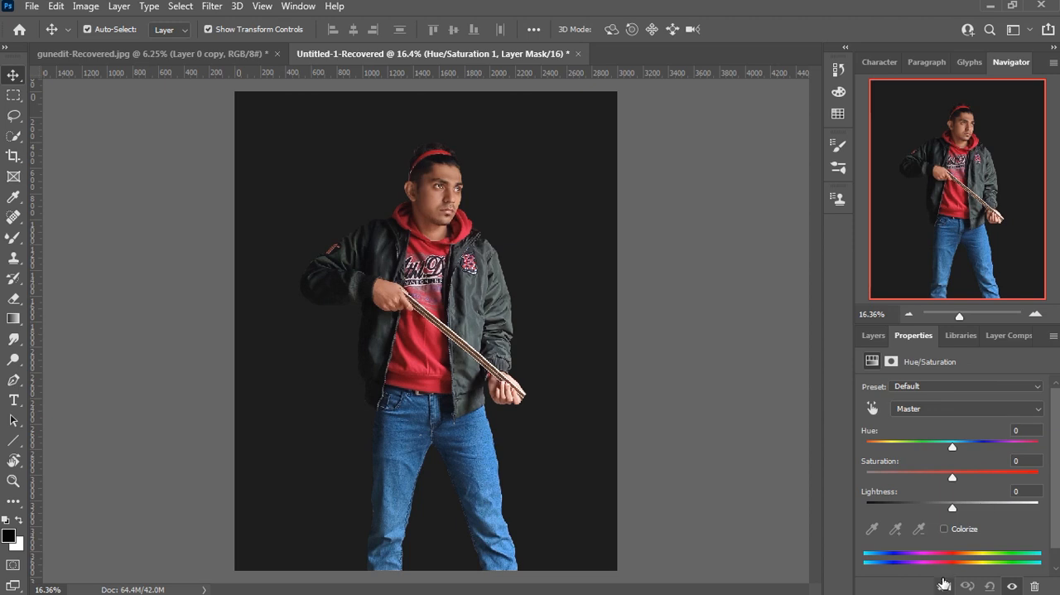
left_click(873, 336)
left_click(1035, 585)
Step: Add a Vibrance adjustment clipped to the subject with vibrance -16 and saturation +3
left_click(973, 586)
left_click(968, 416)
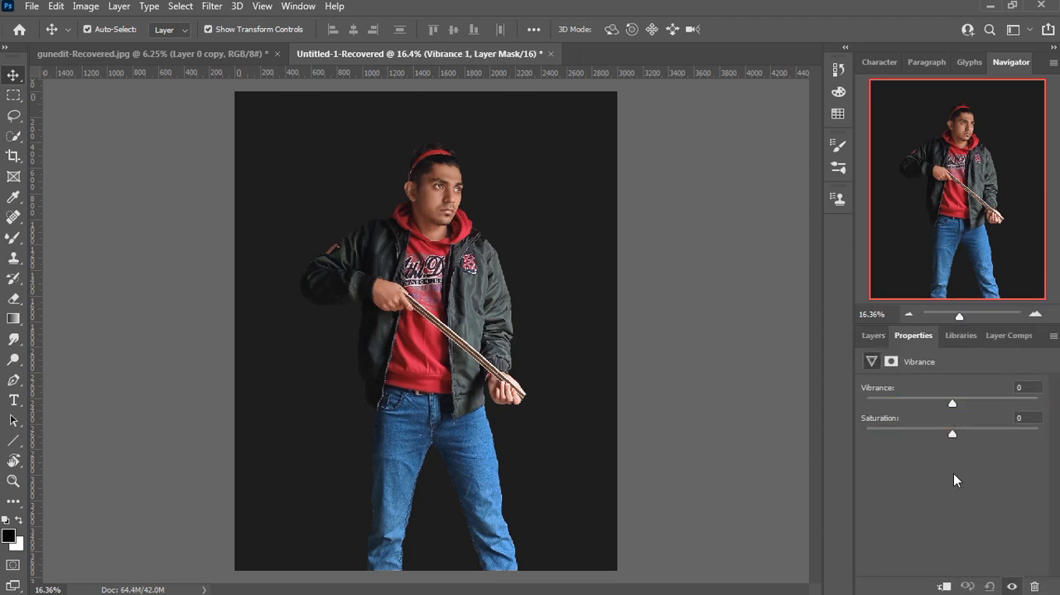
left_click_drag(953, 406, 939, 409)
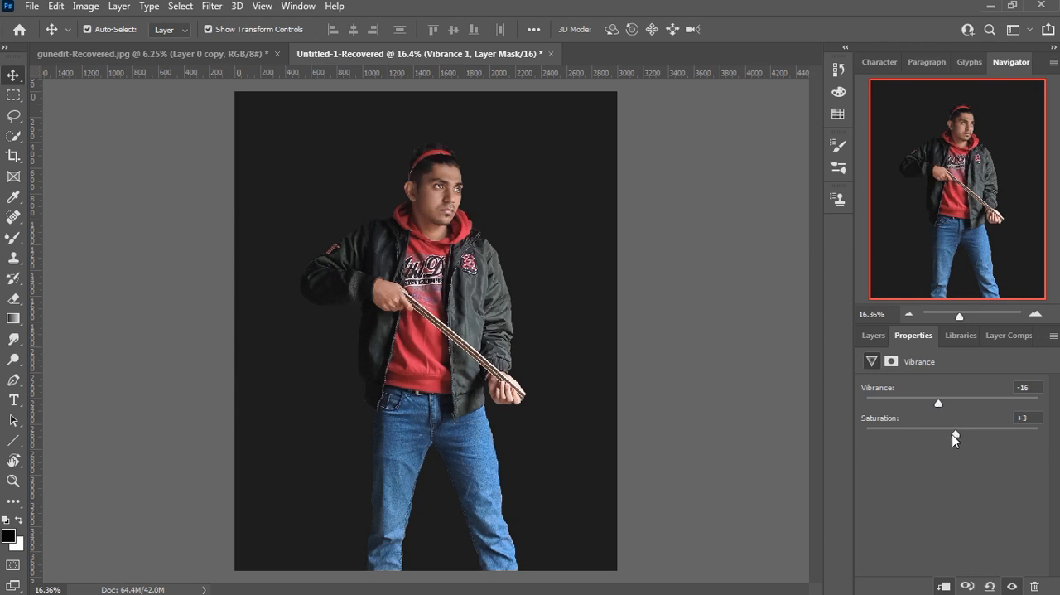
left_click(873, 336)
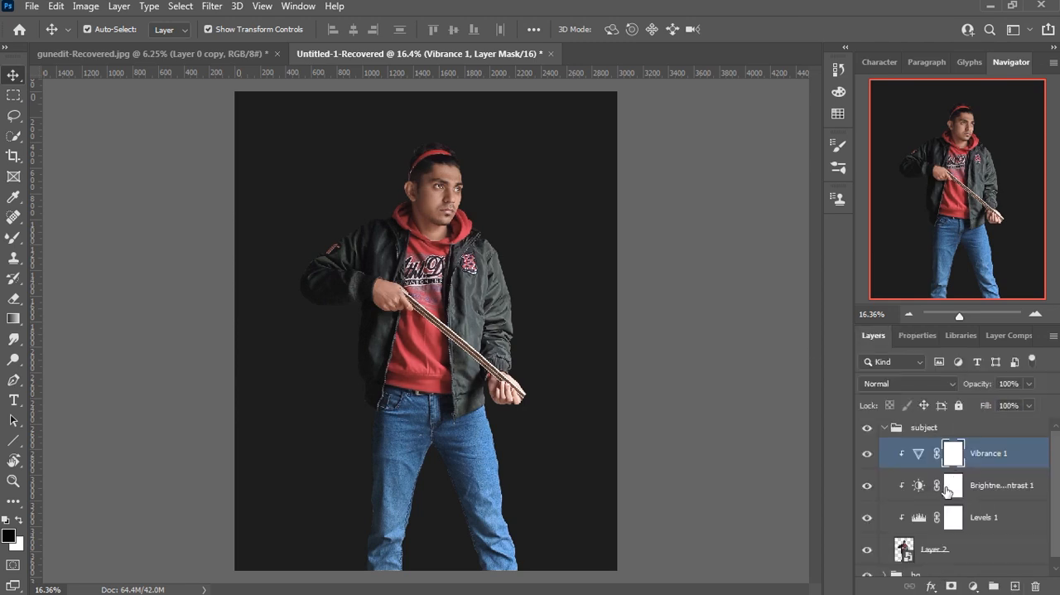
Step: Add a Black & White adjustment above Vibrance and cycle through its presets to one with dark jeans and a light hoodie
left_click(975, 586)
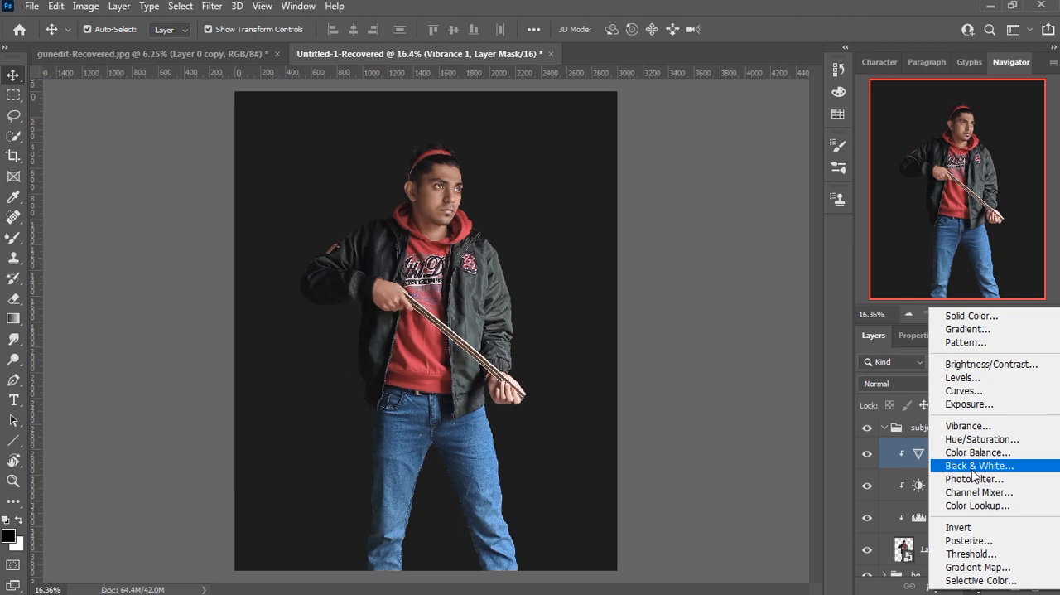
left_click(973, 398)
left_click(954, 385)
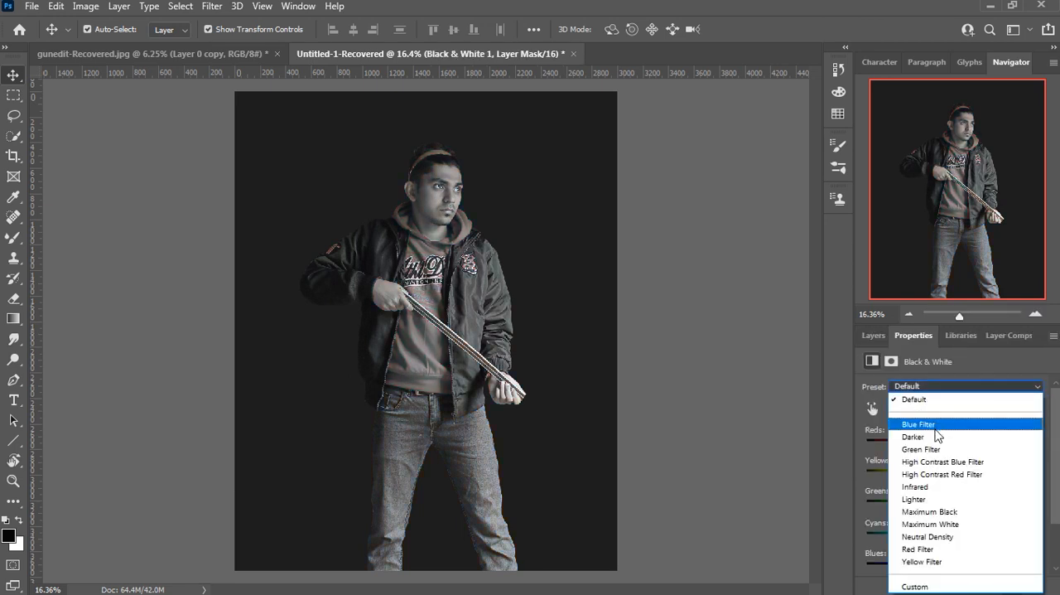
left_click(924, 481)
key("Up")
key("Up")
key("Up")
key("Up")
key("Up")
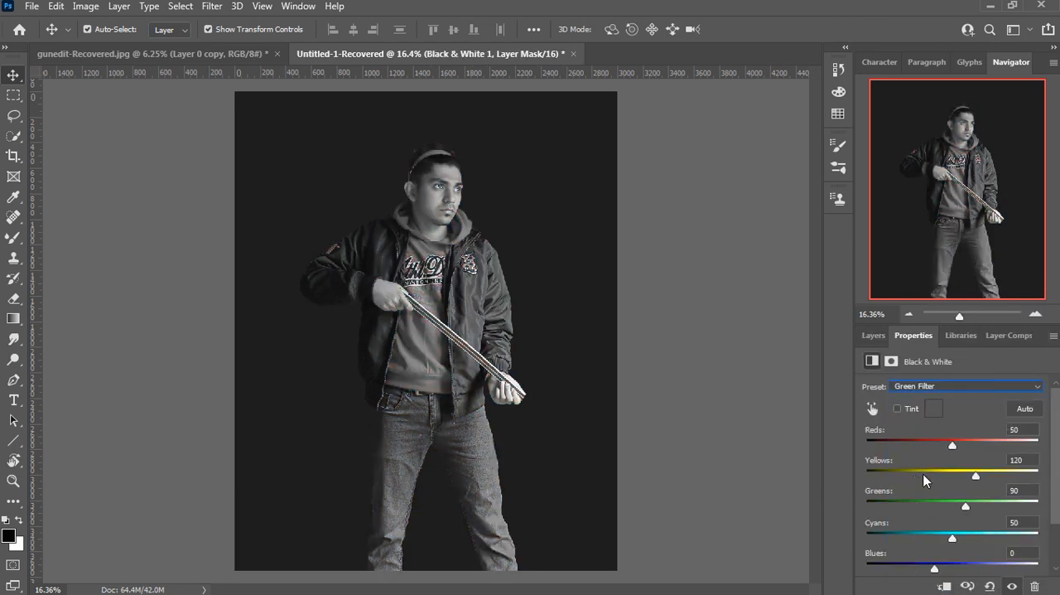
key("Down")
key("Down")
key("Down")
key("Down")
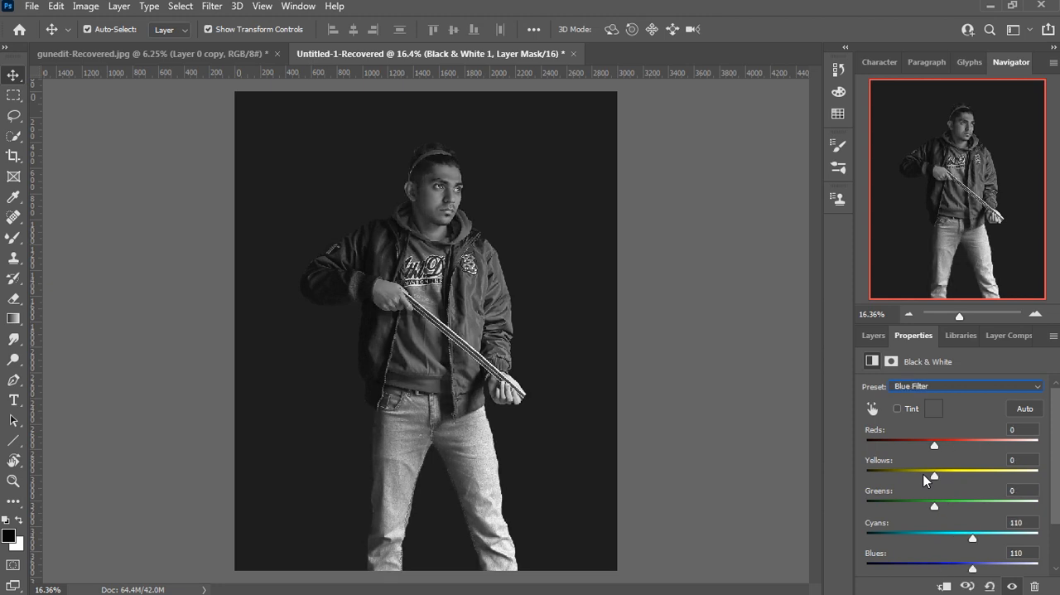
key("Down")
key("Down")
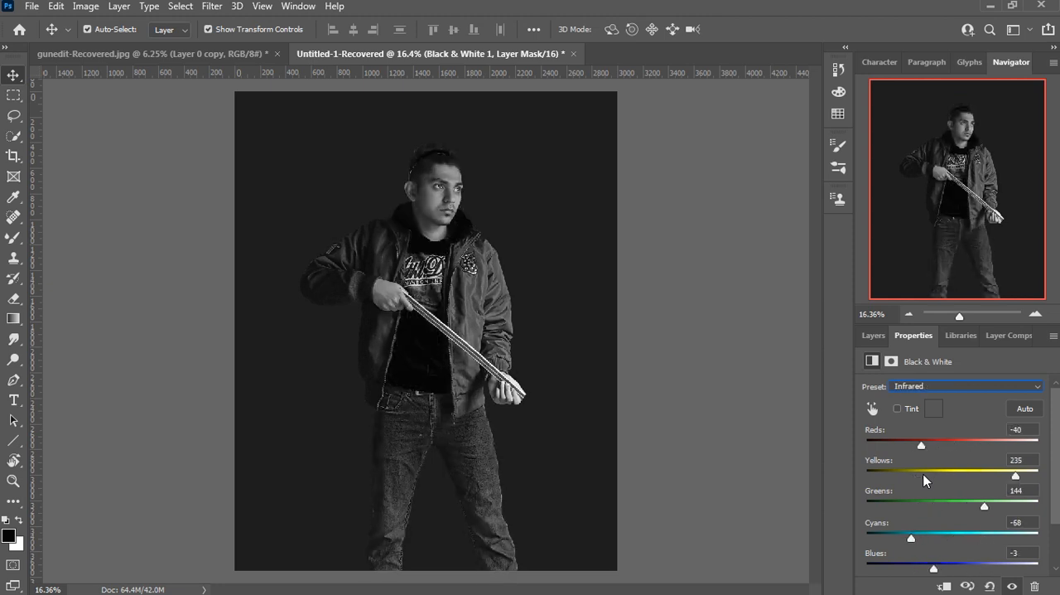
key("Down")
key("Down")
key("Down")
key("Down")
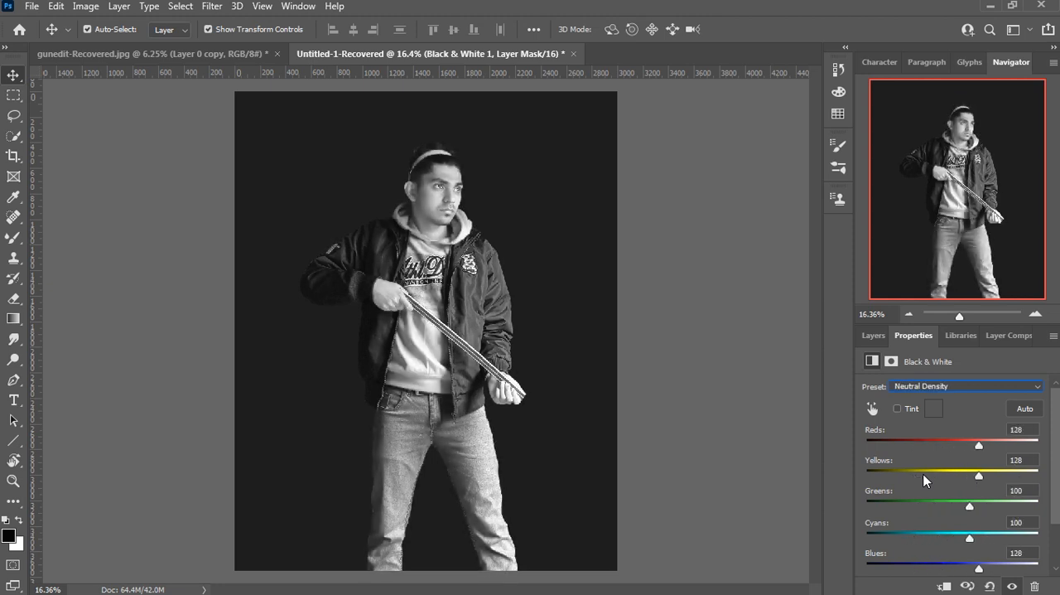
key("Down")
key("Up")
key("Up")
key("Down")
left_click(877, 340)
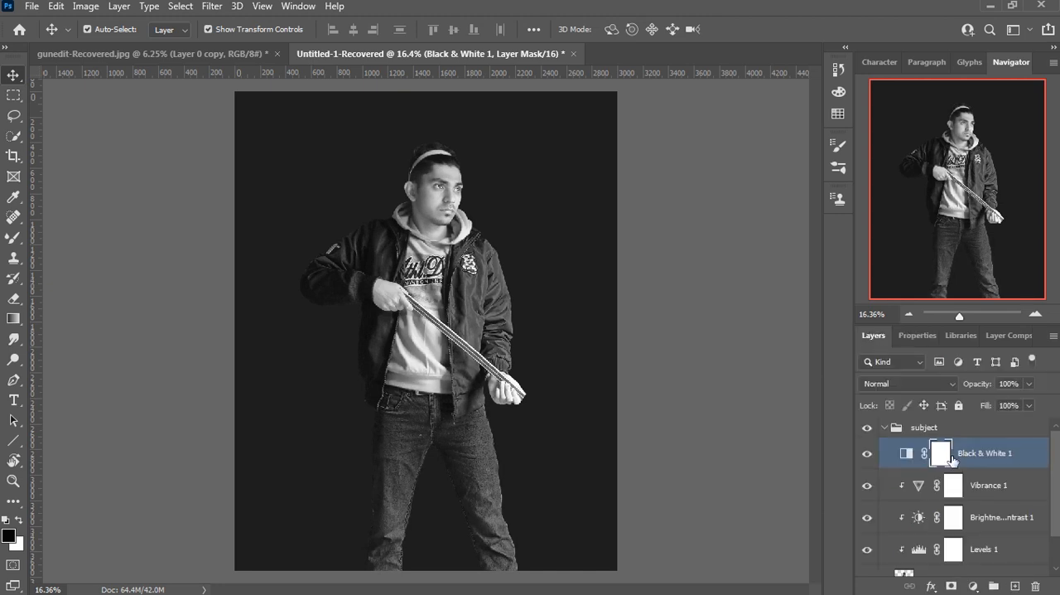
Step: Paint black on the Black & White mask with a Soft Round brush to restore colour on the face, headband and hands
left_click(13, 238)
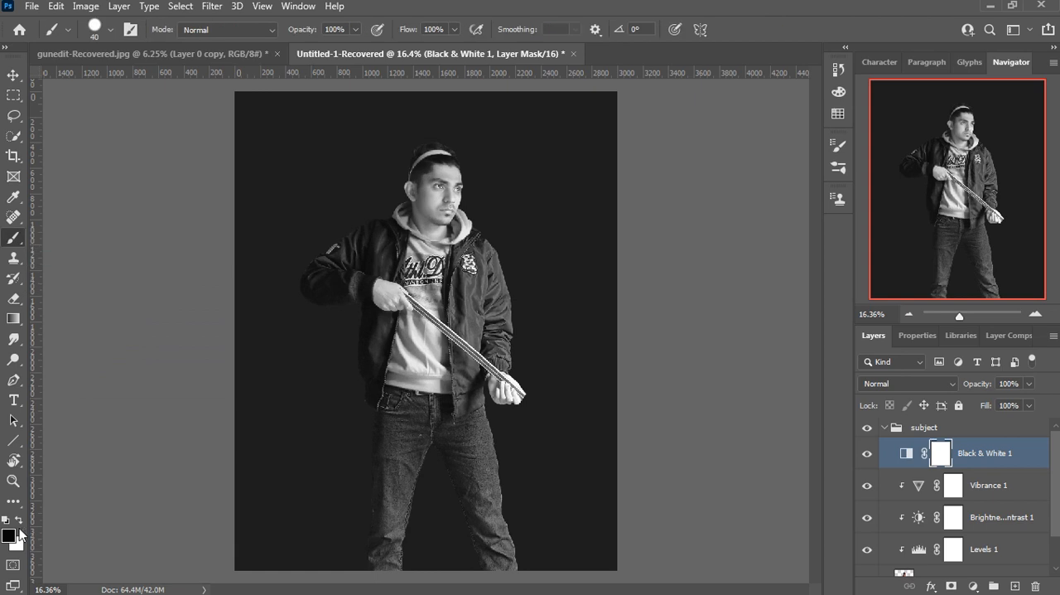
left_click(110, 31)
left_click(31, 173)
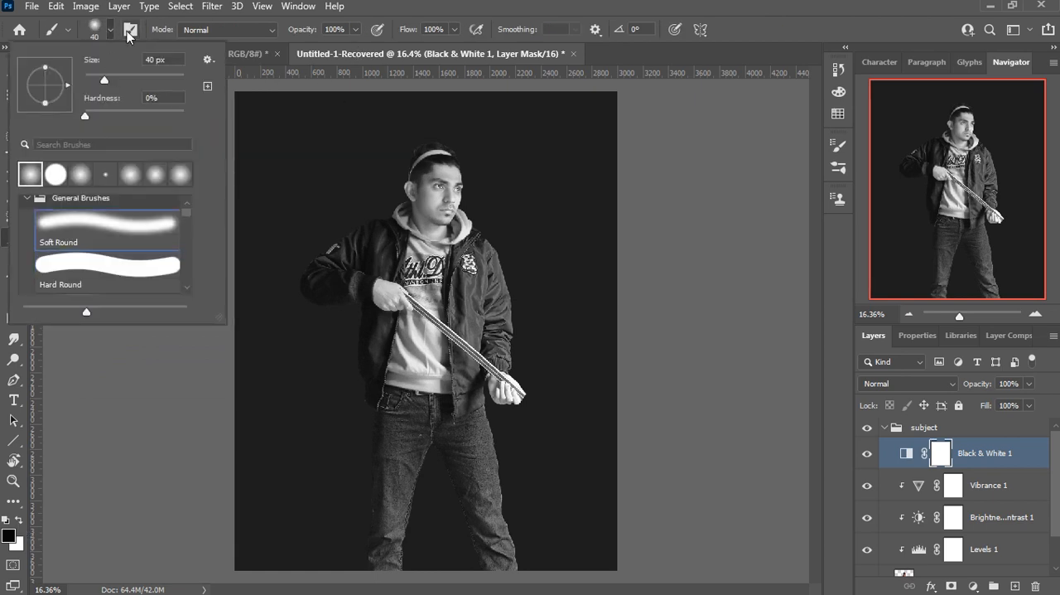
left_click(129, 30)
left_click(796, 140)
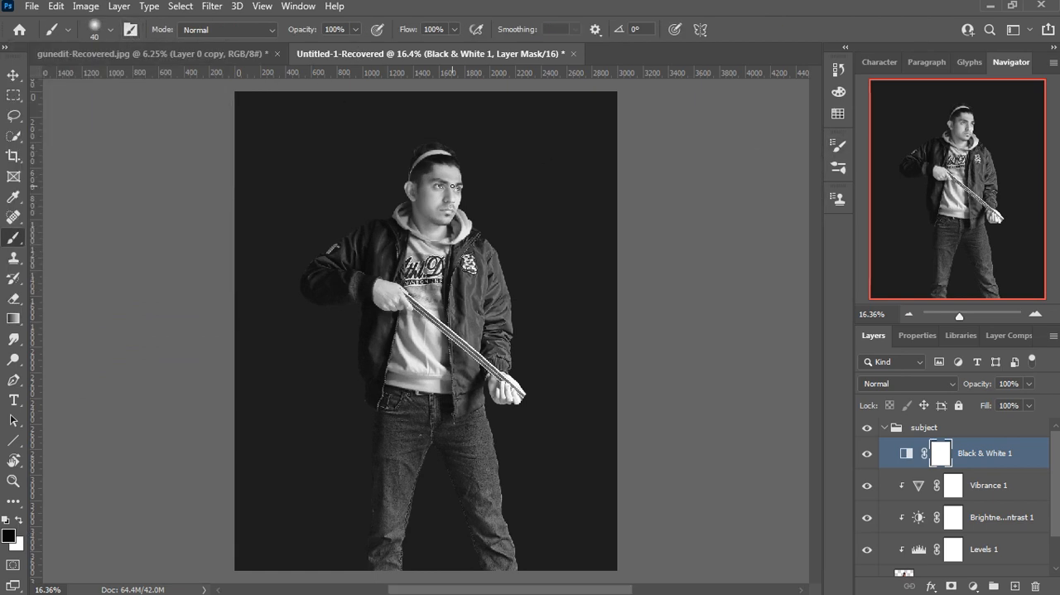
scroll(428, 163, "up", 5)
scroll(428, 163, "up", 2)
key("bracketright")
key("bracketright")
key("bracketright")
key("bracketright")
key("bracketright")
mouse_move(436, 186)
left_mouse_down()
mouse_move(387, 319)
mouse_move(361, 339)
mouse_move(389, 239)
mouse_move(362, 231)
mouse_move(381, 197)
left_mouse_up()
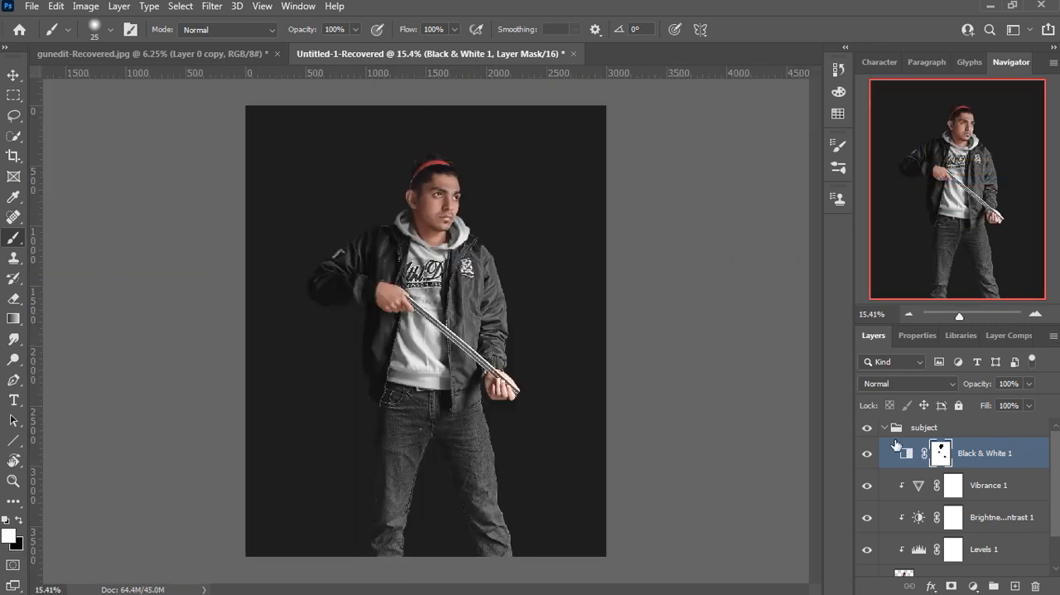
left_click(885, 427)
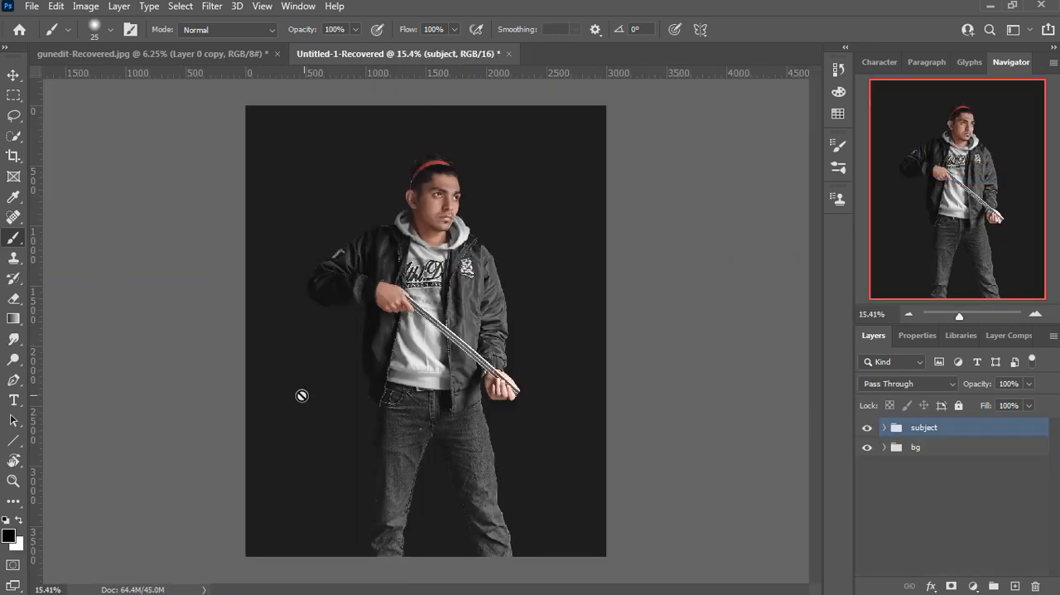
Step: Invert the Vibrance adjustment's layer mask to black and make white the foreground colour
left_click(884, 427)
left_click(953, 486)
key("x")
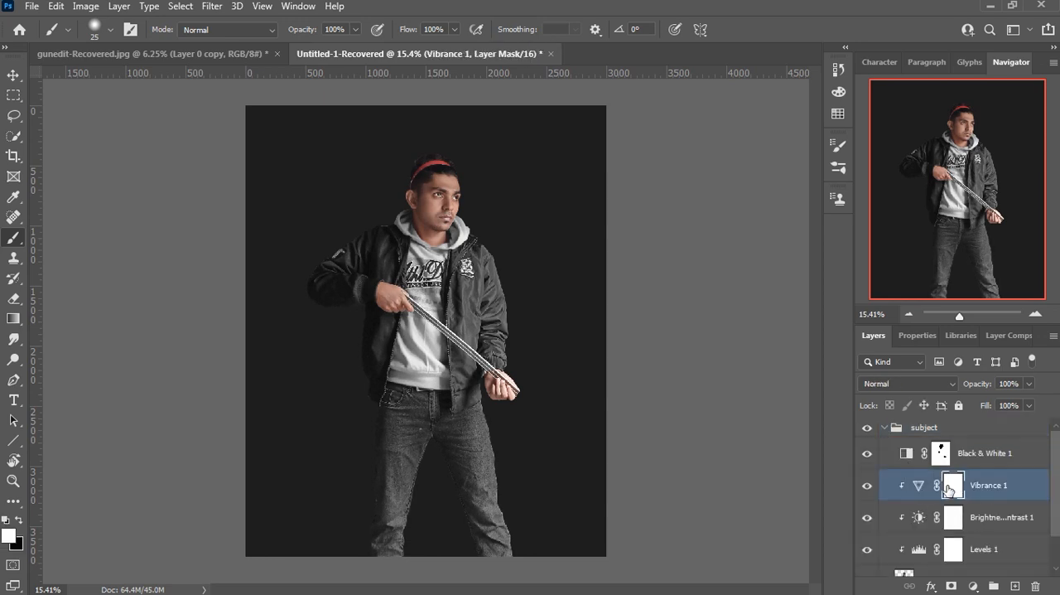
key("ctrl+i")
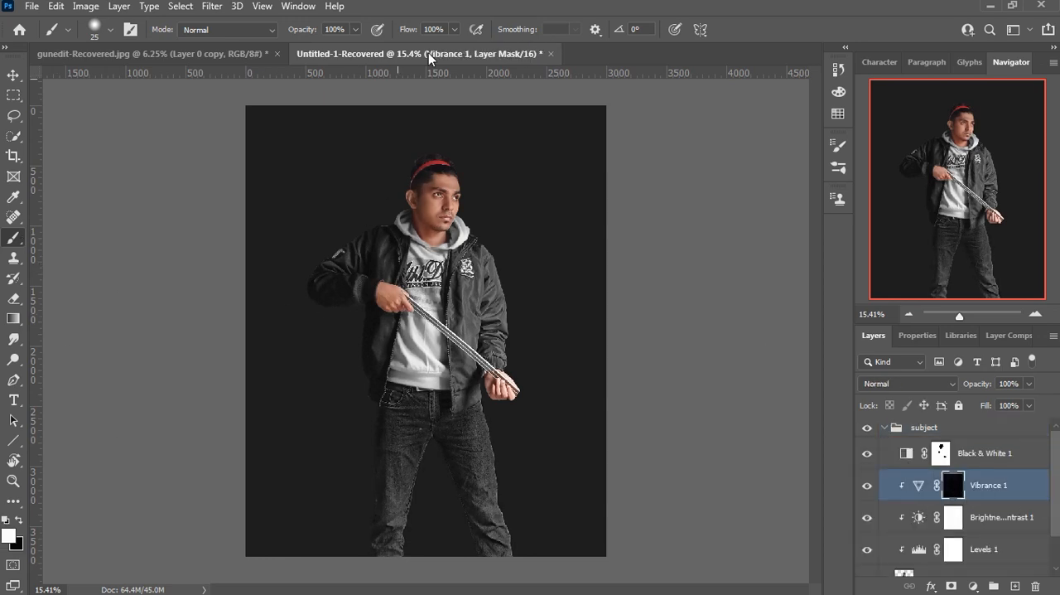
Step: Paint white on the Vibrance mask over the face, neck and both hands with a soft brush enlarged to 150 px
left_click(110, 30)
left_click(638, 53)
scroll(442, 207, "up", 8)
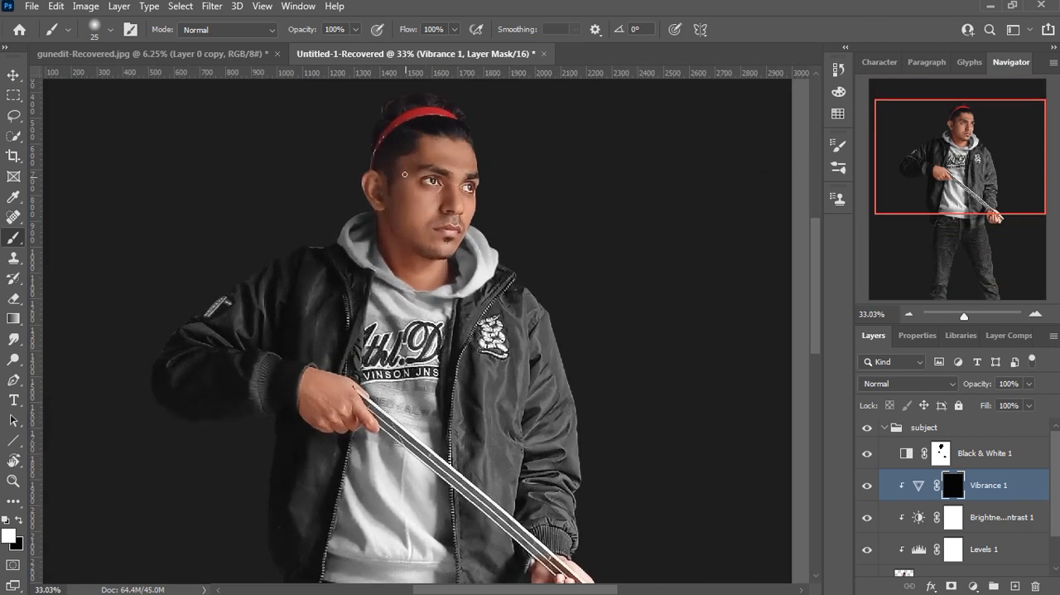
scroll(405, 174, "up", 1)
key("bracketright")
key("bracketright")
key("bracketright")
key("bracketright")
key("bracketright")
key("bracketright")
key("bracketright")
key("bracketright")
key("bracketright")
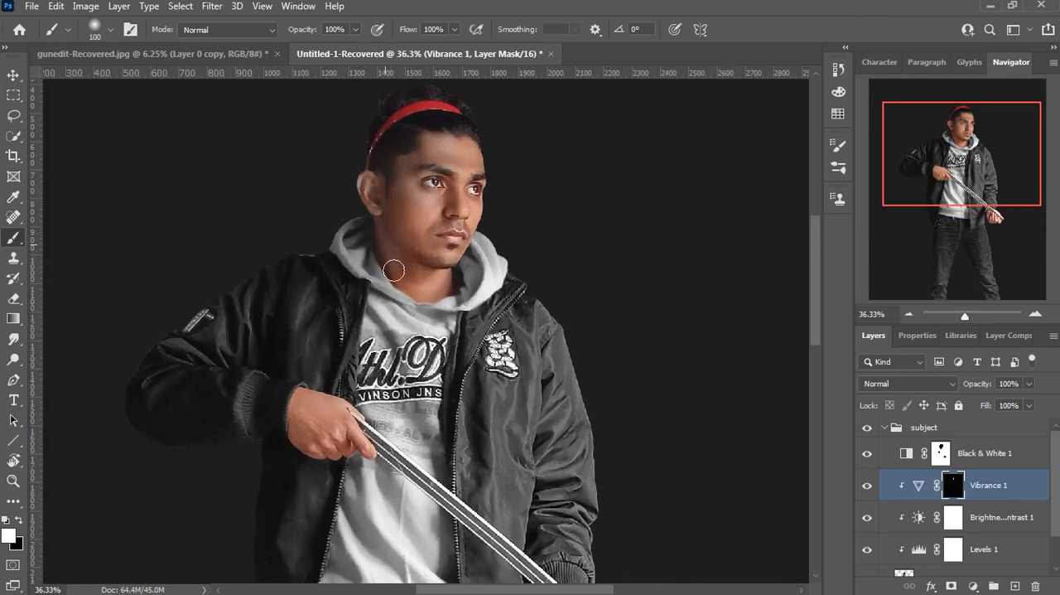
key("bracketright")
key("bracketright")
left_click_drag(413, 216, 428, 177)
left_click_drag(433, 289, 448, 172)
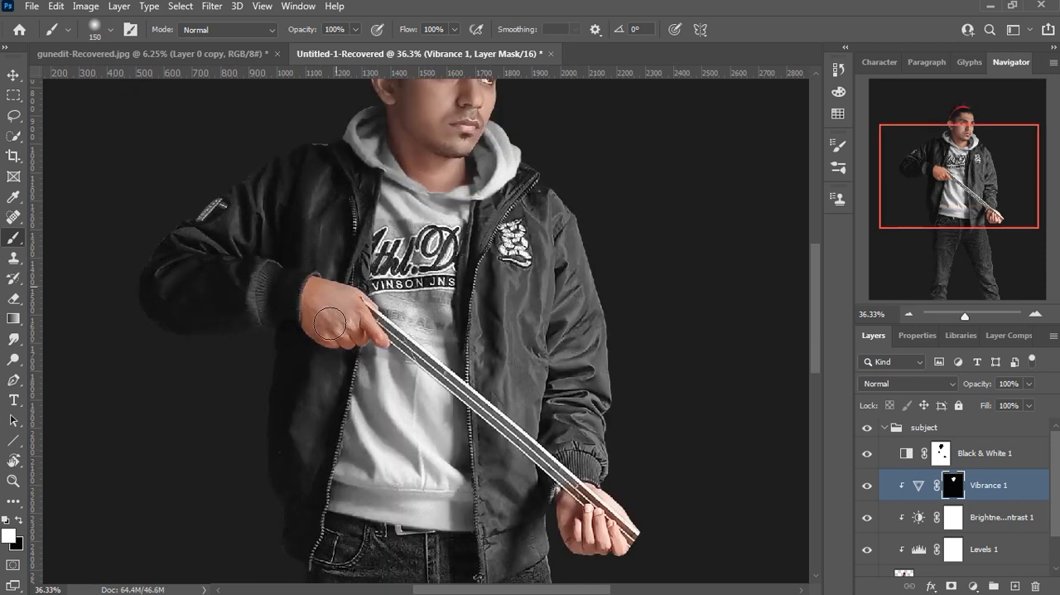
left_click_drag(379, 335, 341, 336)
left_click_drag(611, 511, 534, 412)
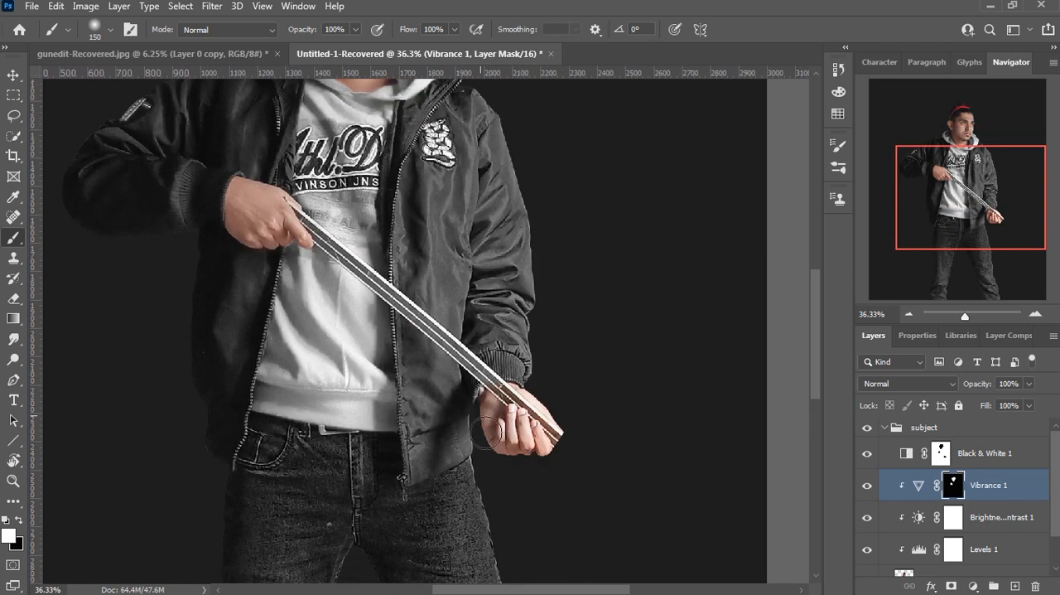
scroll(523, 336, "down", 5)
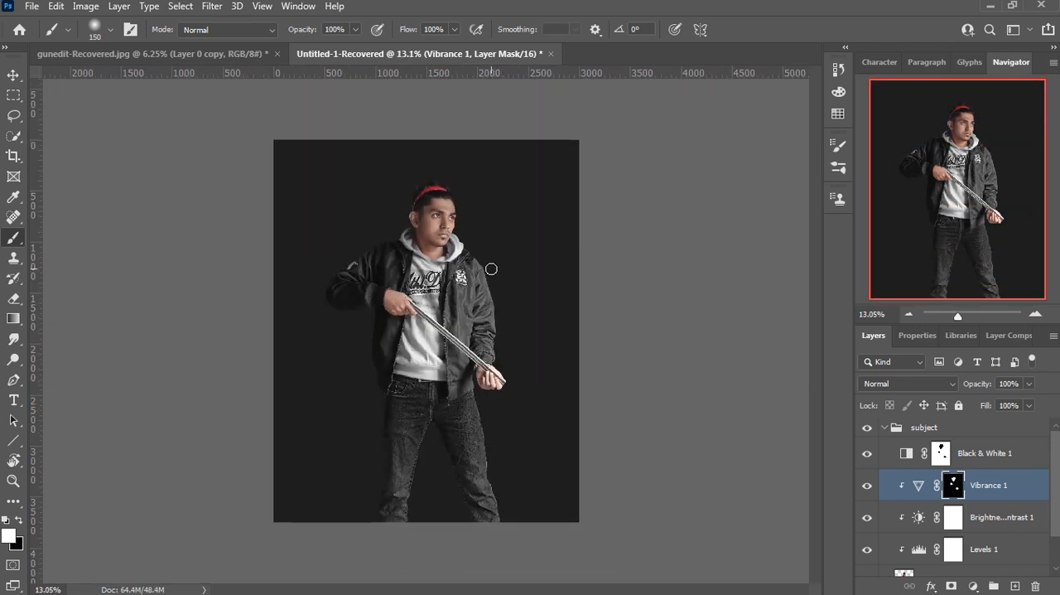
scroll(974, 460, "down", 1)
Step: Add a second Levels adjustment above the Black & White layer and brighten its midtones
left_click(974, 437)
left_click(974, 586)
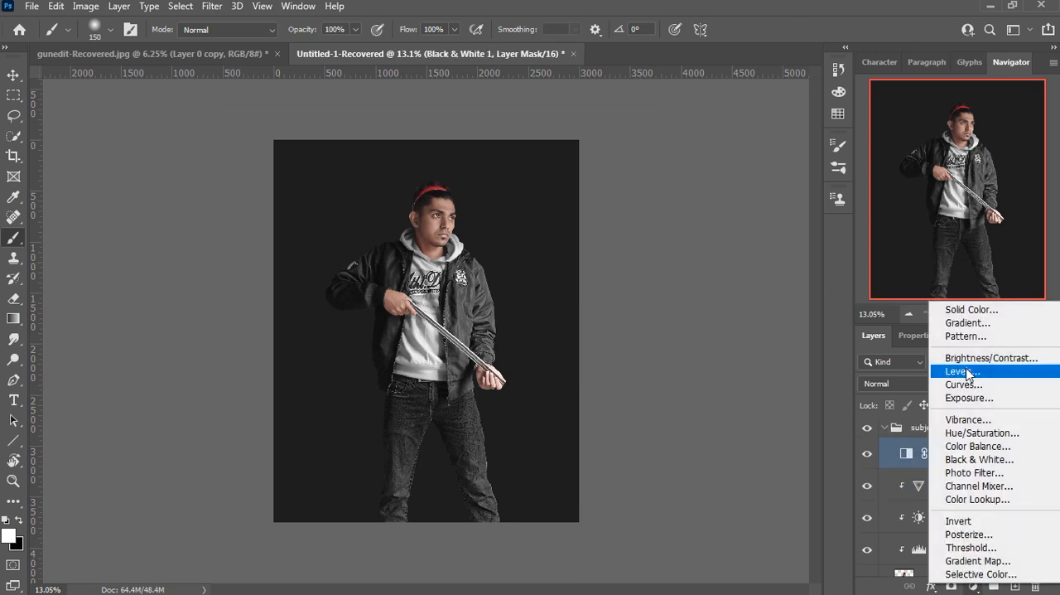
left_click(947, 370)
left_click_drag(974, 507, 957, 504)
left_click(874, 335)
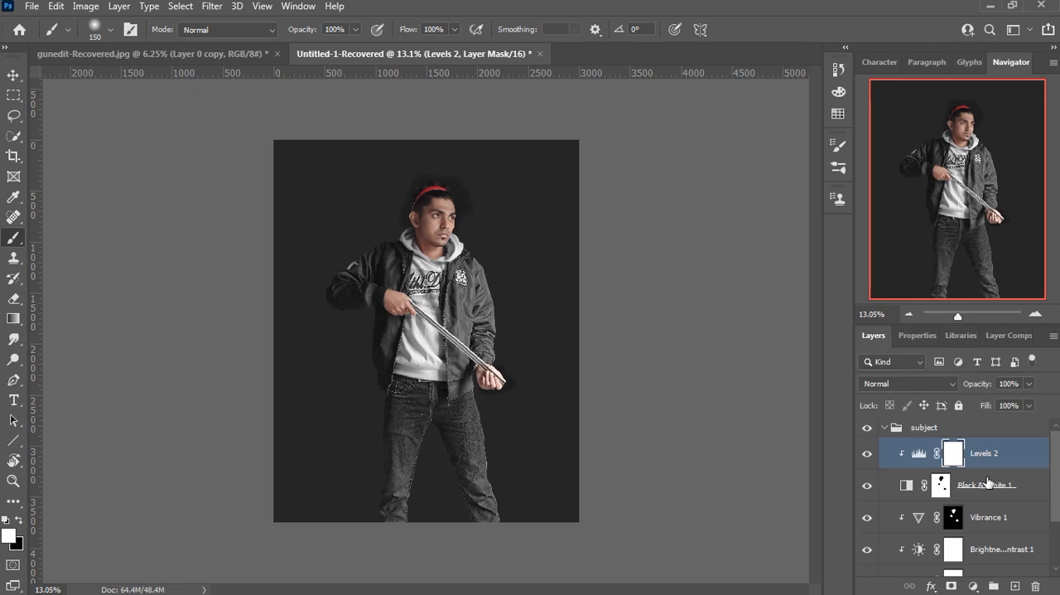
Step: Move the new Levels layer directly below Black & White 1 and clip it to the layers underneath
left_click_drag(995, 459, 996, 489)
right_click(998, 474)
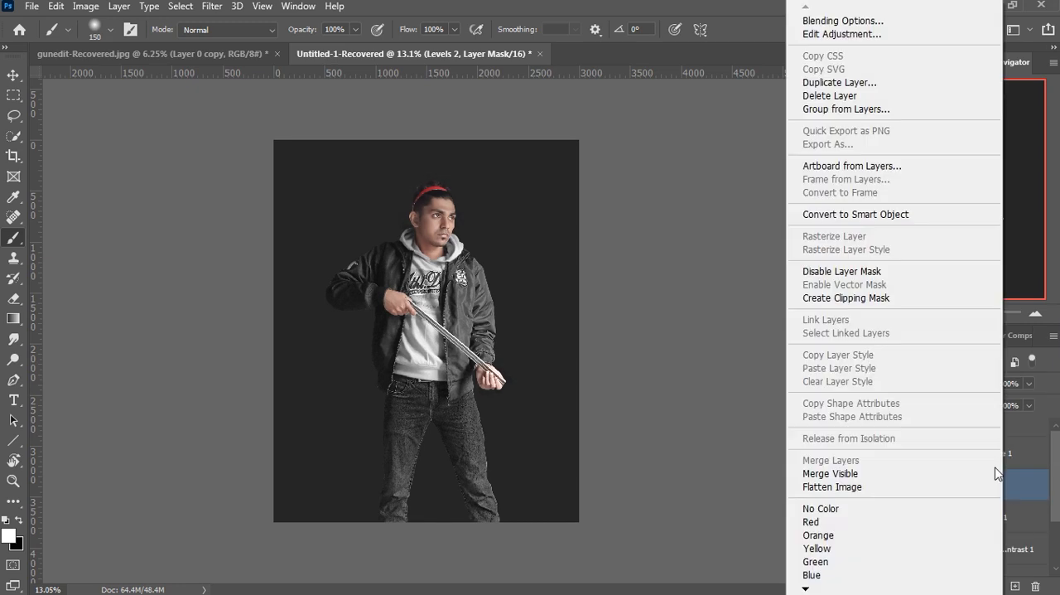
left_click(886, 303)
Step: Set the midtones of the Levels 2 adjustment to 0.89
left_click(917, 488)
left_click(912, 335)
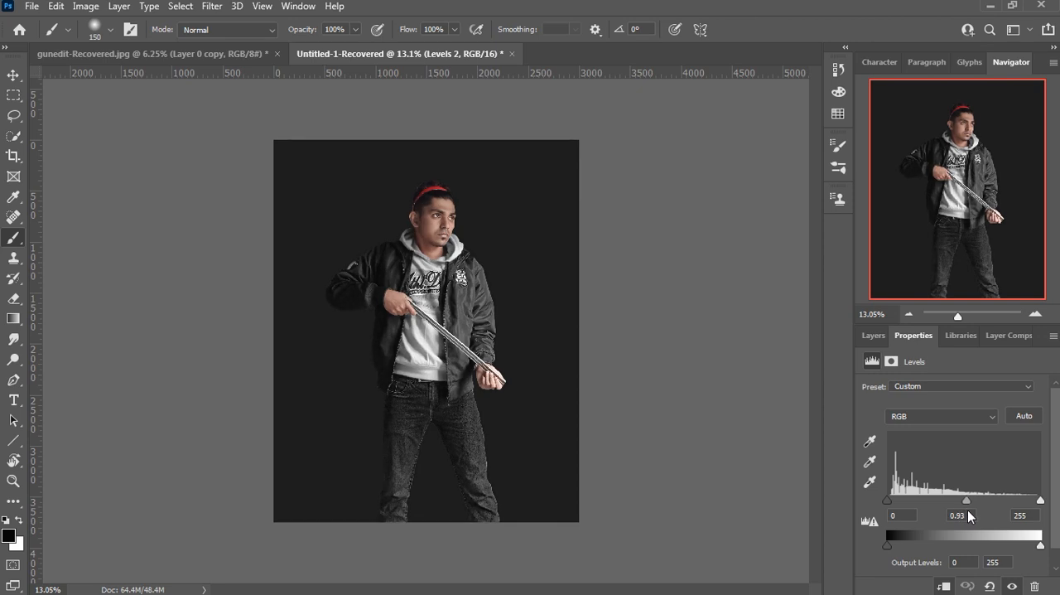
left_click_drag(890, 505, 884, 505)
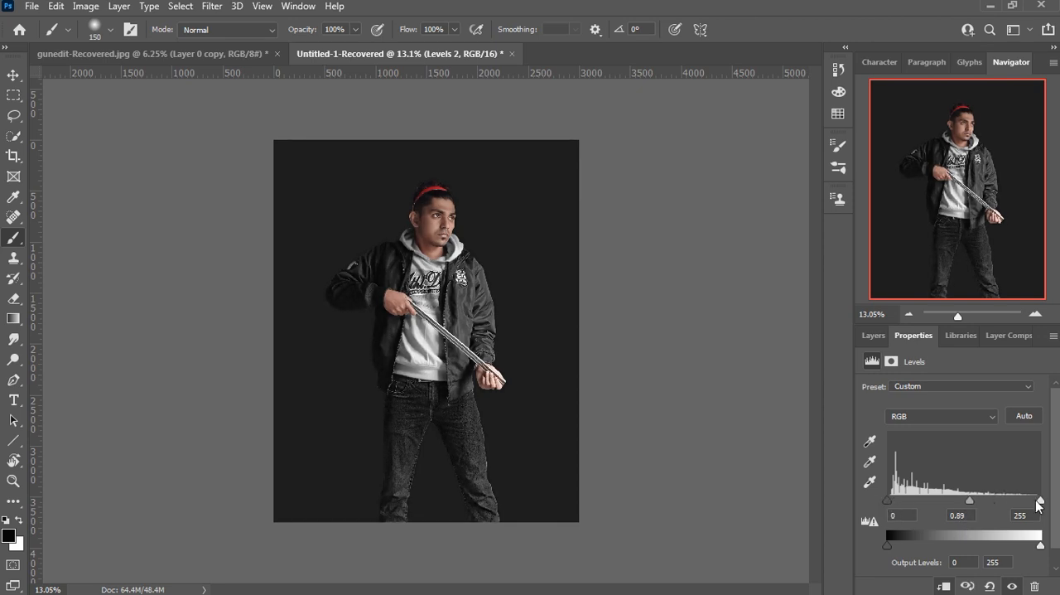
left_click(873, 335)
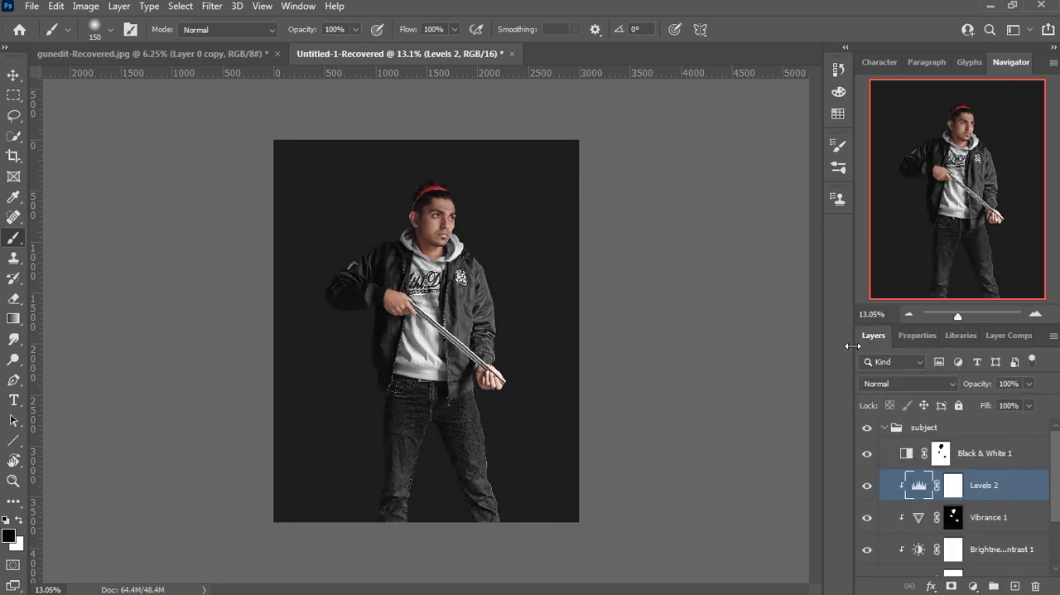
left_click(955, 486)
left_click(975, 585)
left_click(915, 484)
left_click(909, 460)
left_click(975, 586)
left_click(893, 458)
left_click(1016, 586)
key("ctrl+z")
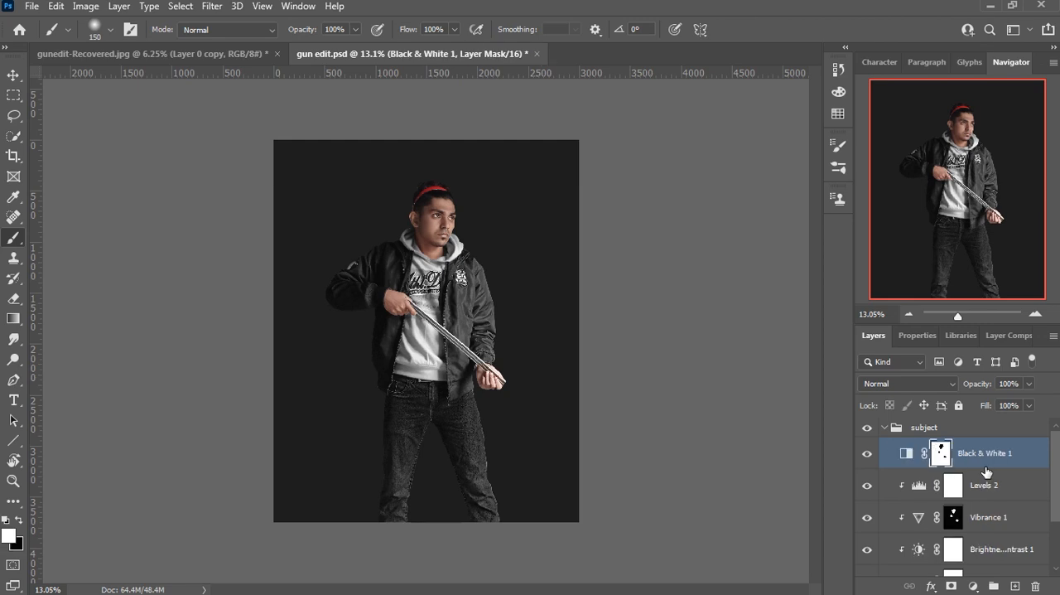
Step: Create a gray-filled Overlay layer named "d and b" above Black & White 1
left_click(119, 6)
mouse_move(145, 24)
left_click(356, 23)
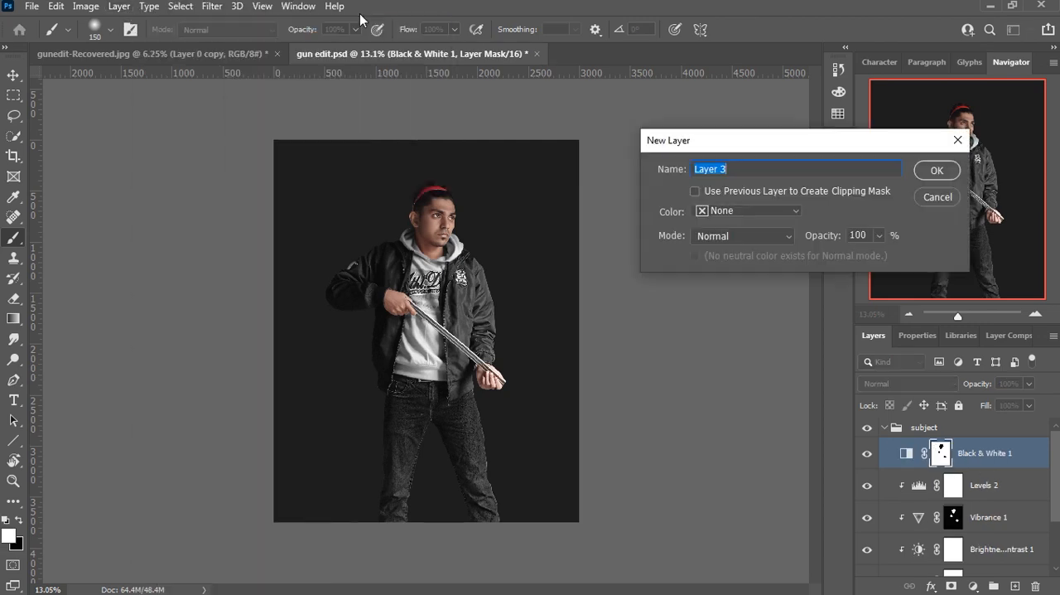
left_click(740, 235)
left_click(729, 369)
left_click(700, 169)
key("BackSpace")
type("d and b")
left_click(937, 171)
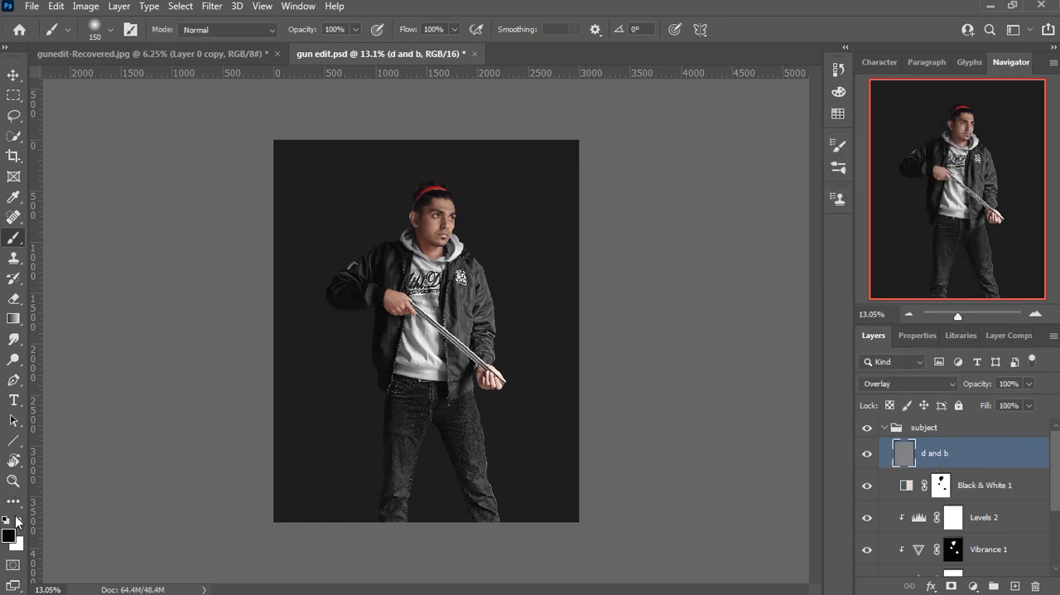
Step: Set the brush flow to 5% and paint white highlights down the bridge of the nose with a 30 px brush
left_click(111, 30)
left_click(120, 28)
key("Return")
scroll(446, 212, "up", 6)
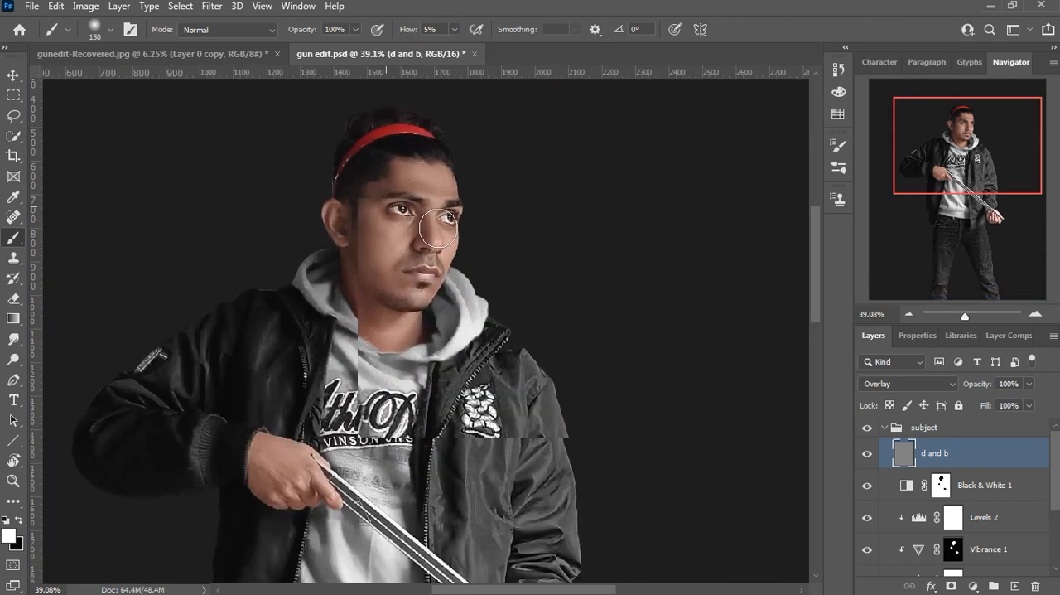
scroll(437, 202, "up", 1)
key("bracketleft")
key("bracketleft")
key("bracketleft")
key("bracketleft")
key("bracketleft")
key("bracketleft")
key("bracketleft")
key("bracketleft")
key("bracketleft")
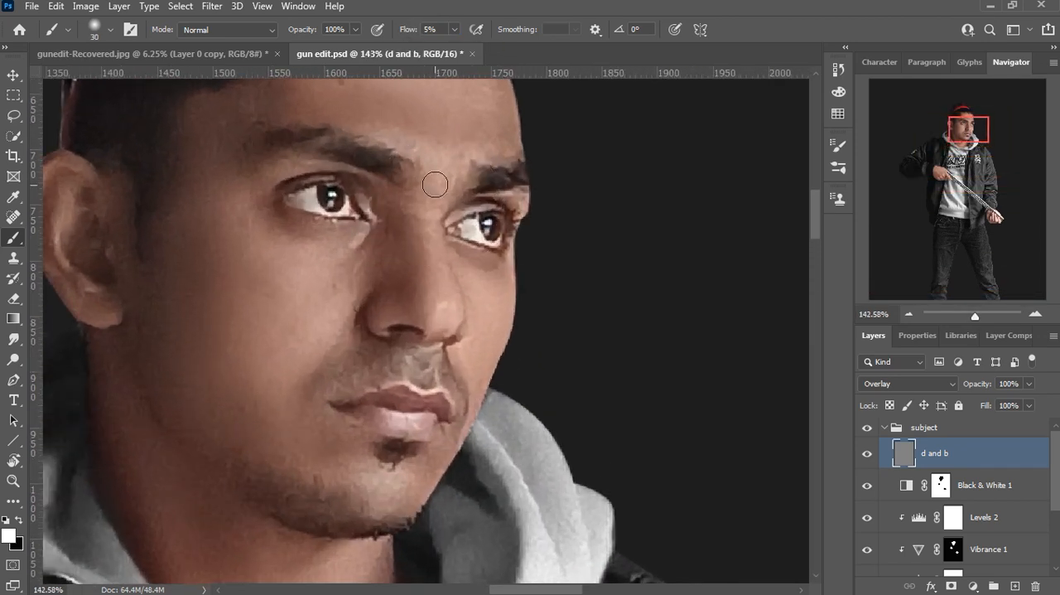
mouse_move(435, 212)
left_mouse_down()
mouse_move(438, 303)
mouse_move(438, 161)
mouse_move(438, 306)
left_mouse_up()
Step: Paint white highlights over the cheeks and jaw, varying the soft brush size from 40 px upward
key("bracketright")
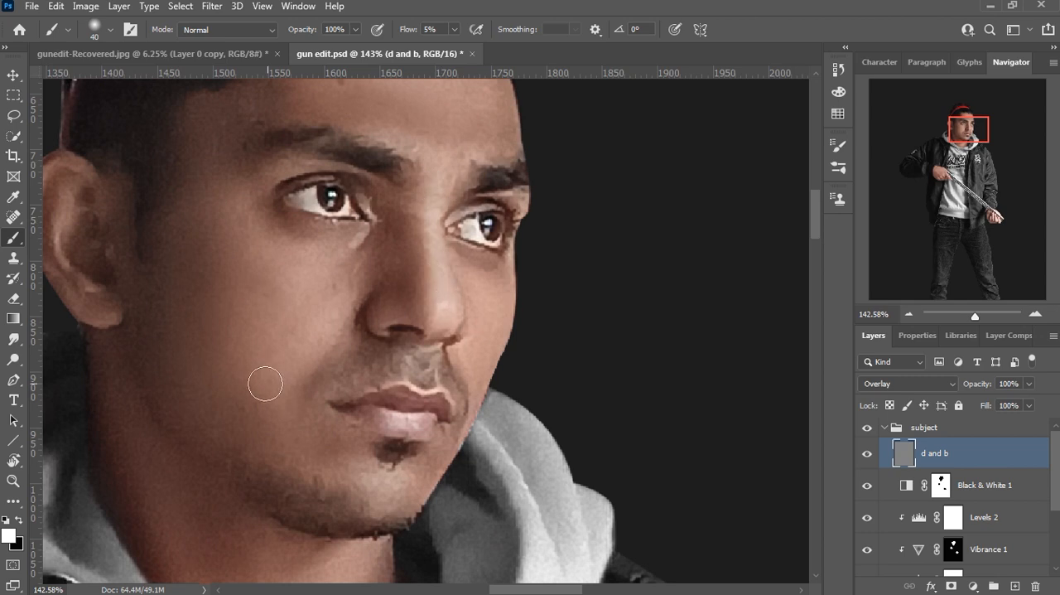
left_click_drag(269, 284, 329, 332)
key("bracketright")
left_click_drag(206, 242, 320, 334)
key("bracketright")
mouse_move(160, 340)
left_mouse_down()
mouse_move(275, 452)
mouse_move(394, 485)
left_mouse_up()
key("bracketleft")
key("bracketleft")
left_click_drag(484, 323, 453, 496)
key("bracketright")
scroll(453, 415, "down", 5)
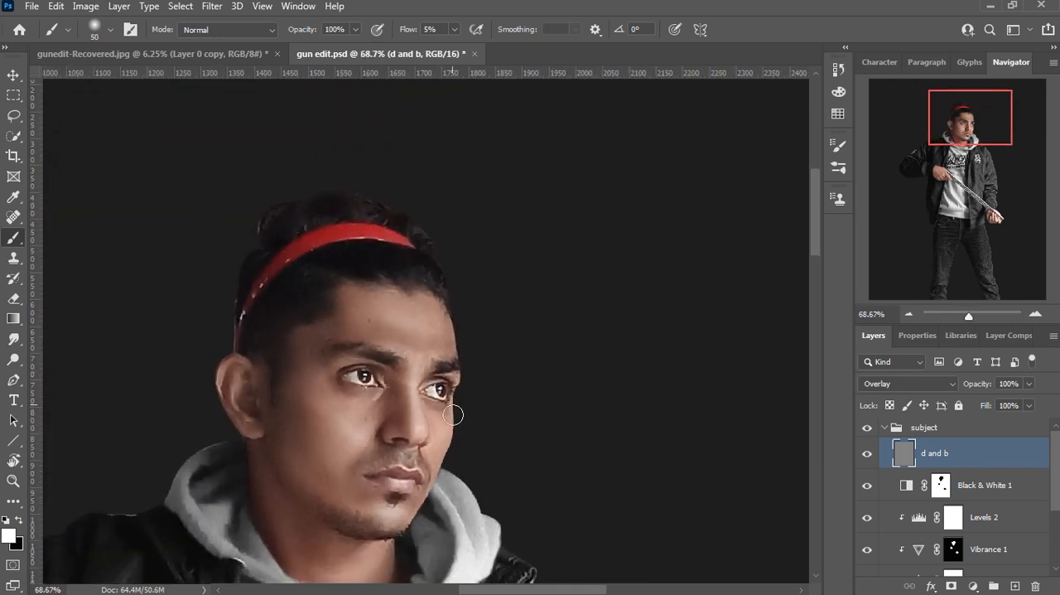
Step: Brighten the neck with a 60 px white brush and the ear's rim with a 10 px brush
key("bracketleft")
scroll(453, 414, "up", 4)
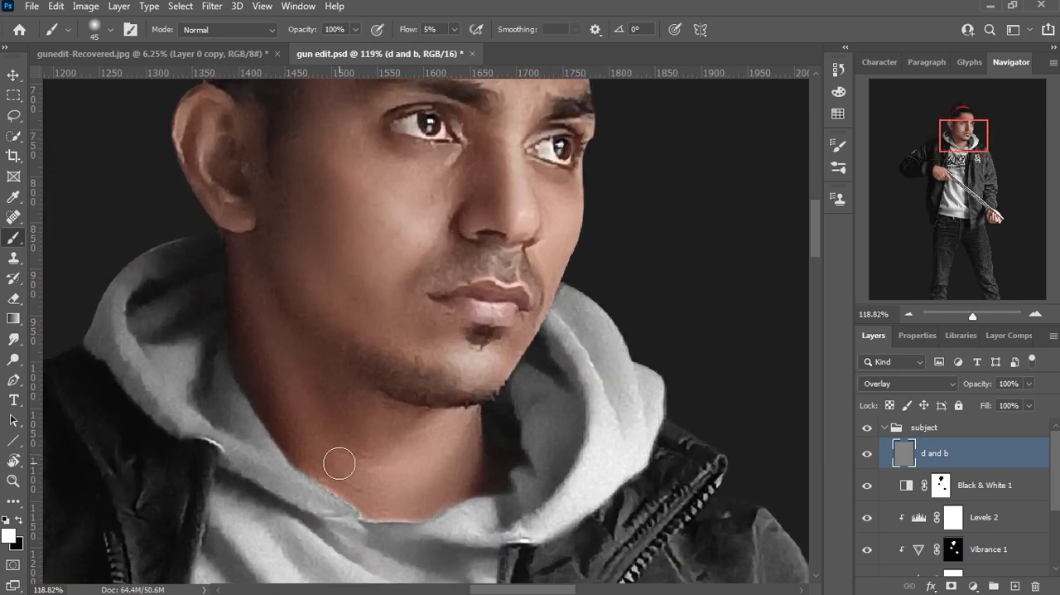
key("bracketright")
key("bracketright")
key("bracketright")
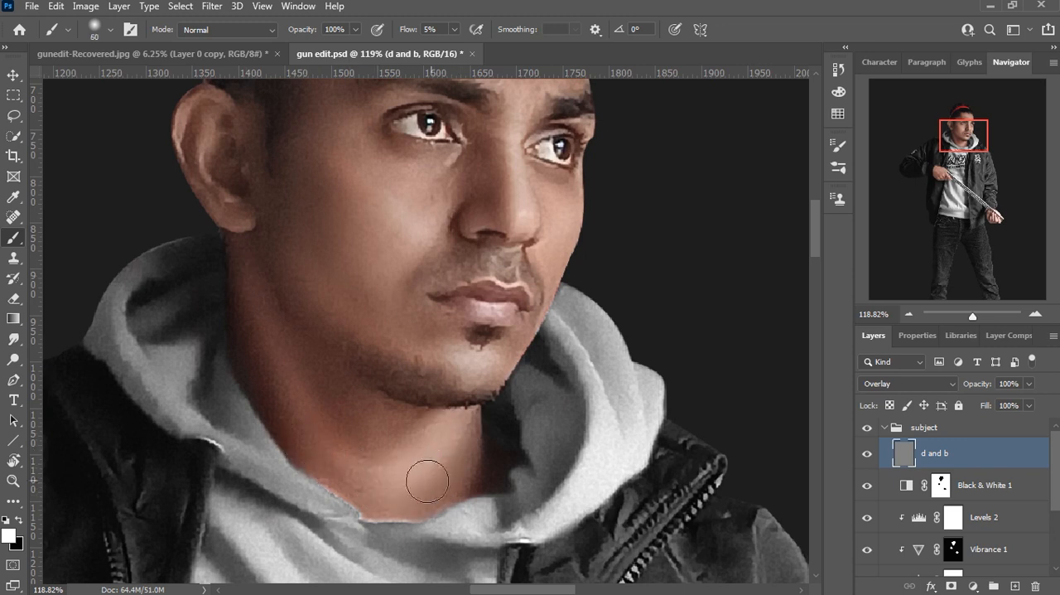
scroll(418, 439, "down", 1)
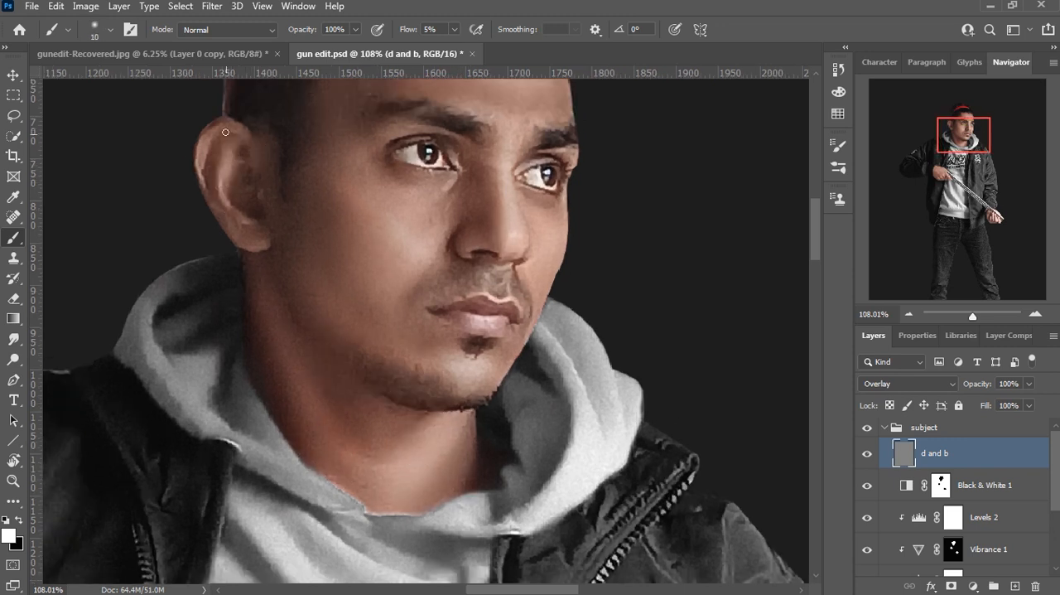
Step: Shade the sides of the cheeks and the jaw with black at 3% flow, and undo the last two strokes
scroll(444, 313, "down", 1)
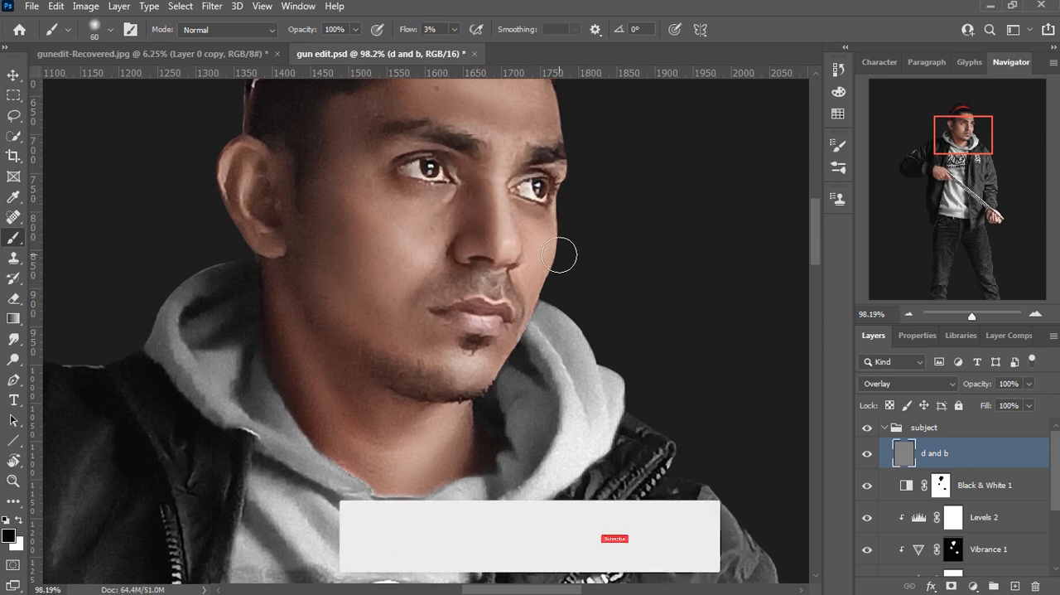
left_click_drag(539, 280, 524, 331)
key("bracketright")
key("bracketright")
mouse_move(298, 261)
left_mouse_down()
mouse_move(374, 353)
mouse_move(321, 276)
mouse_move(312, 268)
mouse_move(398, 372)
mouse_move(335, 339)
mouse_move(341, 411)
left_mouse_up()
key("bracketright")
key("bracketright")
key("ctrl+z")
key("ctrl+z")
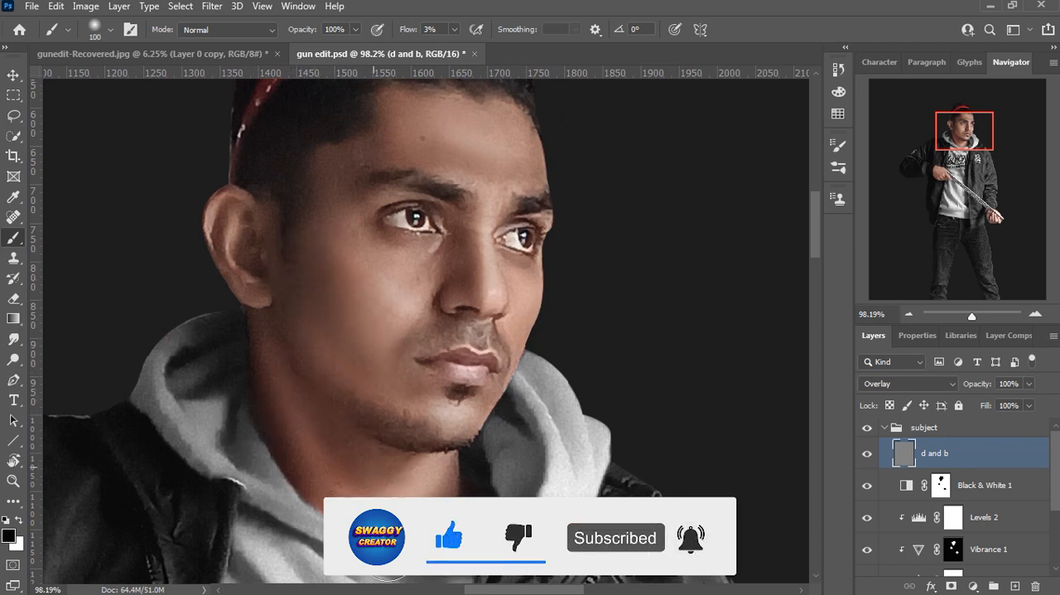
Step: Shade the forehead, face edge and eye area with black, reducing the brush from 100 px to 30 px
left_click_drag(421, 224, 401, 348)
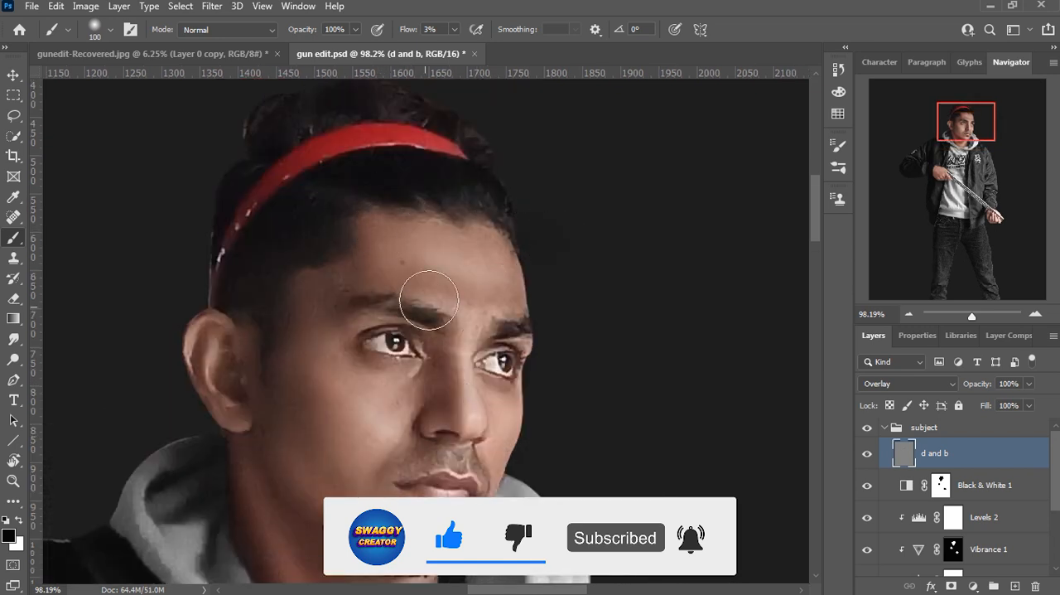
key("bracketleft")
key("bracketleft")
key("bracketleft")
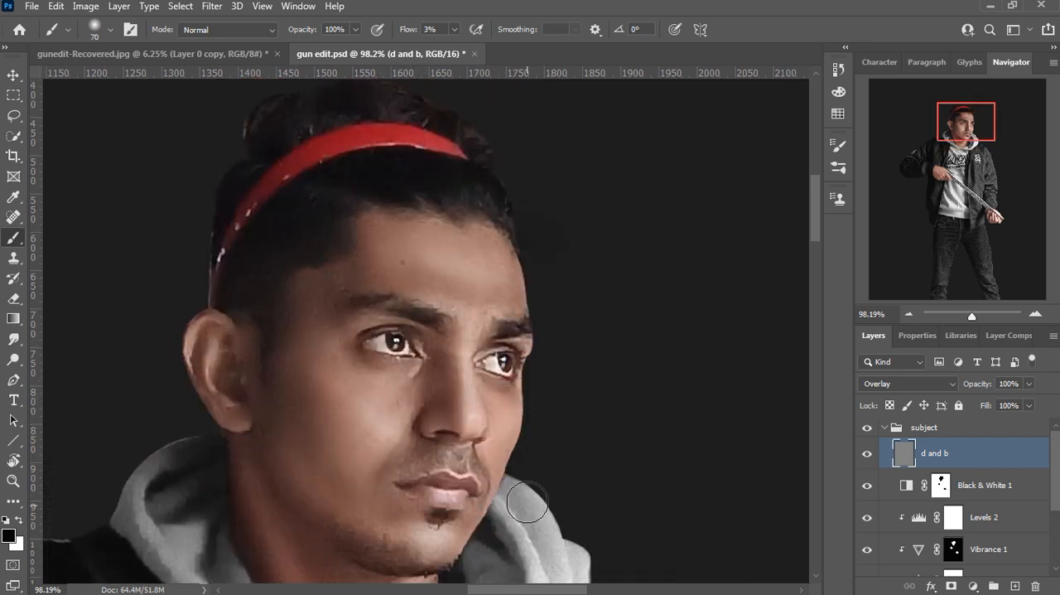
scroll(394, 343, "up", 2, "alt")
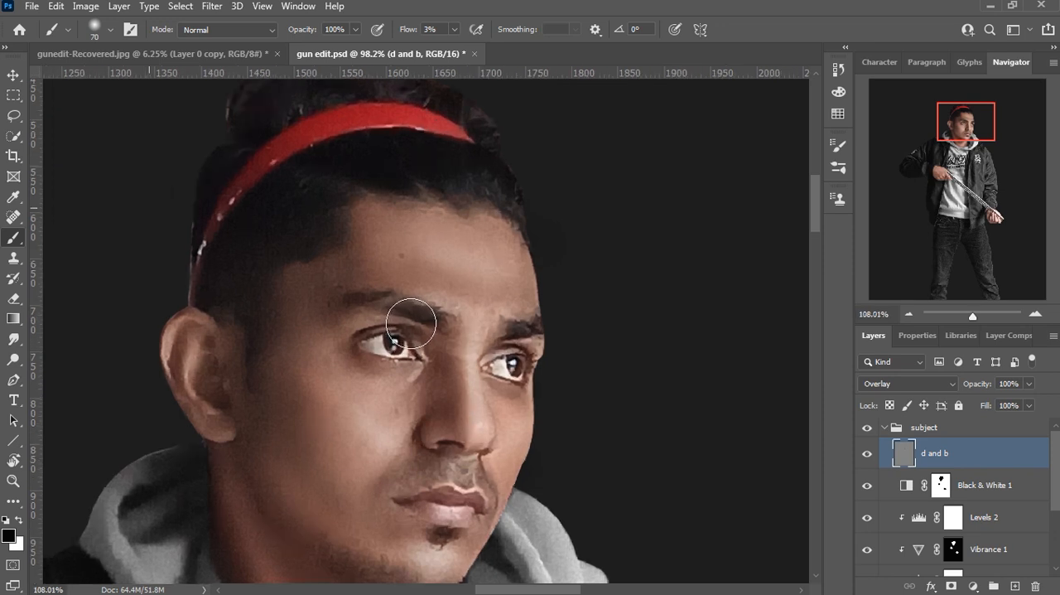
key("bracketleft")
key("bracketleft")
key("bracketleft")
key("bracketleft")
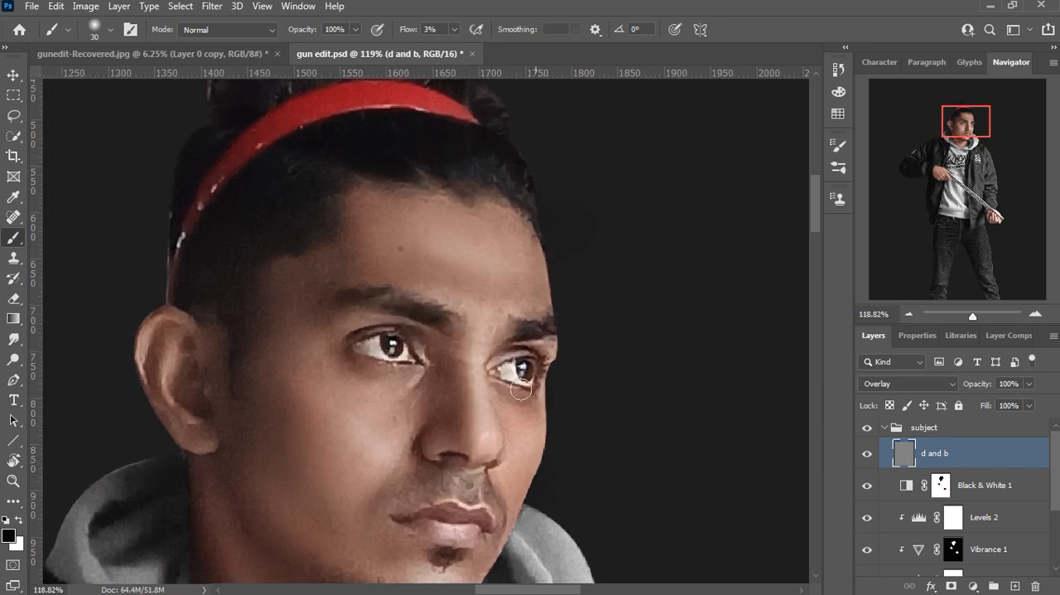
scroll(458, 351, "down", 8, "alt")
key("bracketright")
key("bracketright")
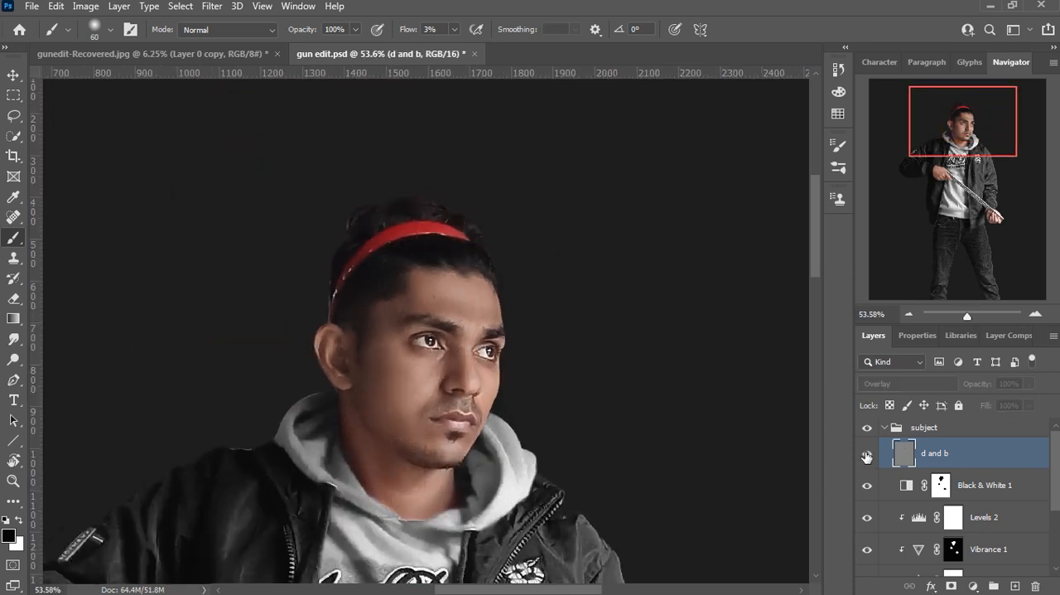
Step: Set the brush flow to 5% and darken the shadow folds on the hoodie's chest with black
scroll(489, 476, "down", 4)
scroll(343, 367, "up", 4, "alt")
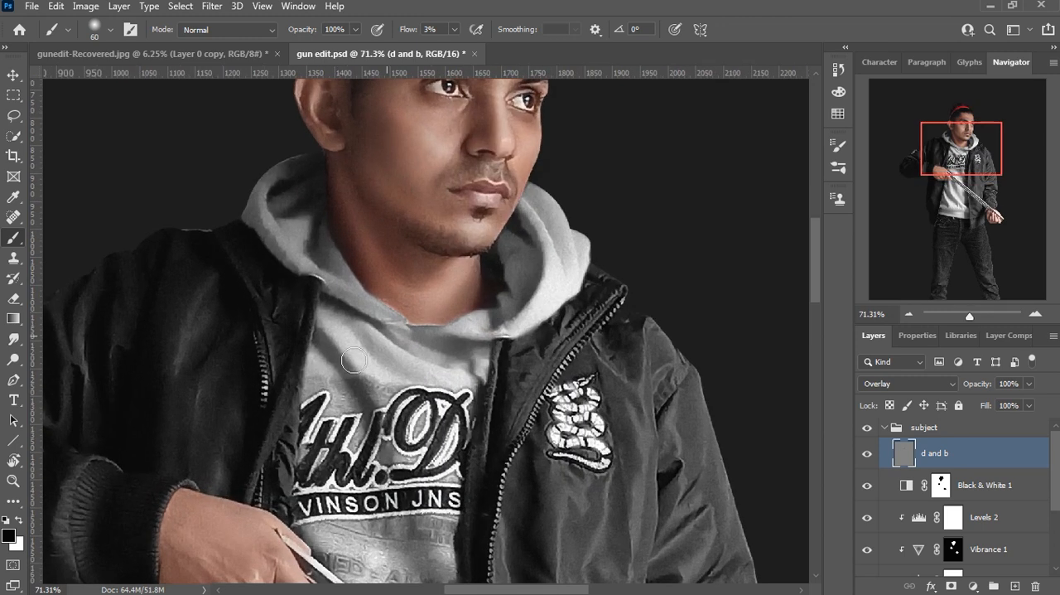
left_click(454, 30)
left_click_drag(453, 50, 456, 48)
left_click(682, 242)
key("bracketright")
left_click_drag(456, 386, 337, 331)
left_click_drag(440, 425, 437, 456)
mouse_move(413, 572)
left_mouse_down()
mouse_move(419, 421)
mouse_move(338, 326)
left_mouse_up()
key("bracketright")
key("bracketright")
key("bracketright")
Step: Deepen the folds of the lower hoodie with a 100 px black brush, undoing one stroke along the way
left_click_drag(424, 445, 426, 237)
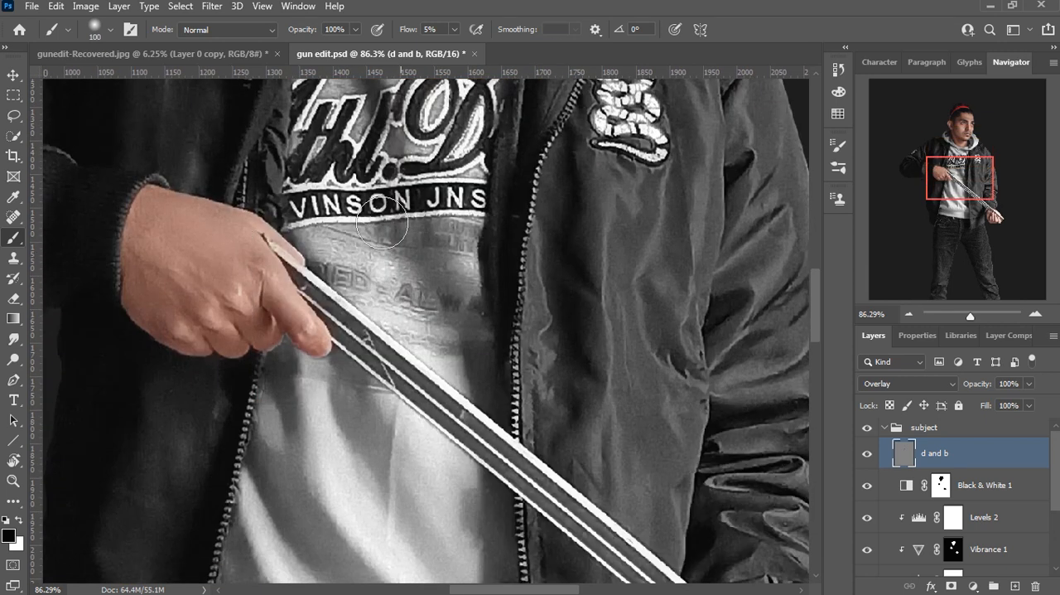
left_click_drag(425, 538, 354, 421)
mouse_move(248, 463)
left_mouse_down()
mouse_move(250, 323)
mouse_move(359, 453)
left_mouse_up()
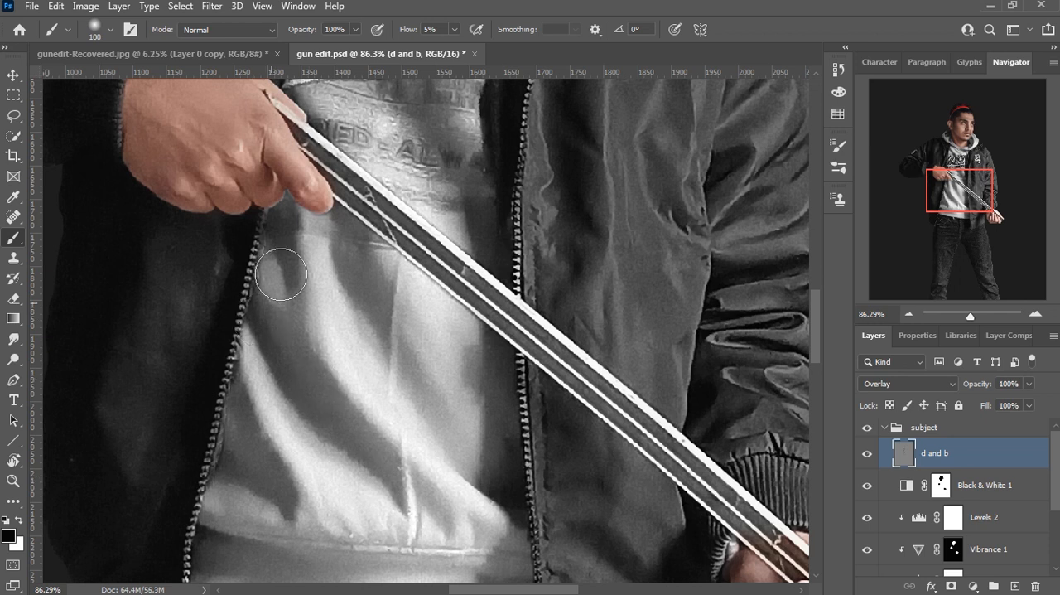
left_click_drag(226, 414, 260, 476)
mouse_move(486, 535)
left_mouse_down()
mouse_move(461, 438)
mouse_move(492, 527)
left_mouse_up()
mouse_move(232, 536)
left_mouse_down()
mouse_move(363, 536)
mouse_move(336, 472)
left_mouse_up()
left_click_drag(434, 397, 434, 501)
key("ctrl+z")
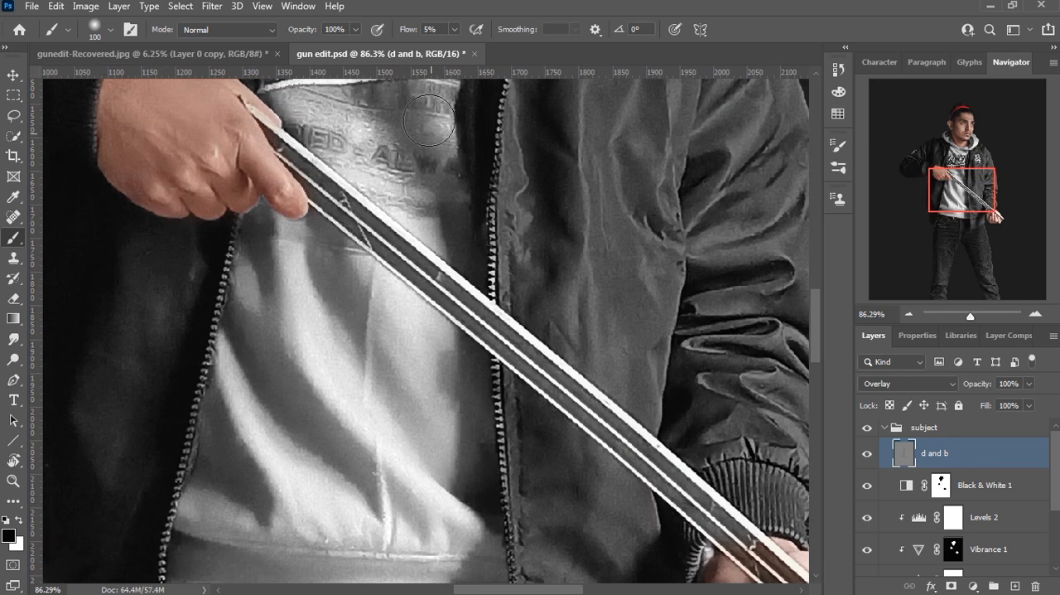
left_click_drag(415, 150, 425, 264)
left_click_drag(137, 533, 364, 414)
Step: Darken the shadows on the jacket front and the creases of the sleeve beside the lower hand
left_click_drag(650, 457, 252, 440)
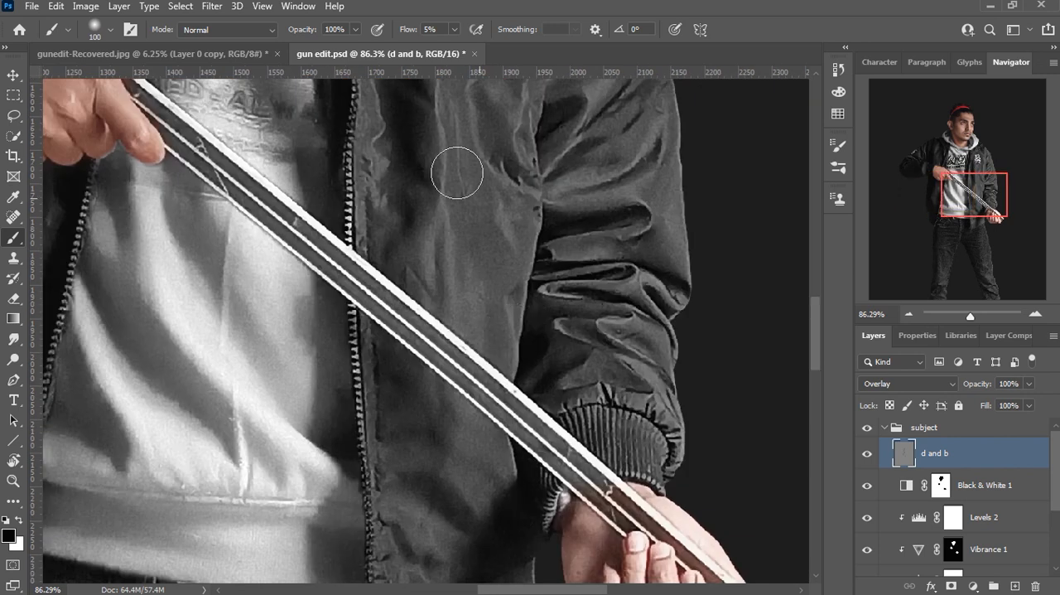
left_click_drag(594, 423, 544, 543)
left_click_drag(530, 304, 567, 245)
mouse_move(585, 258)
left_mouse_down()
mouse_move(608, 450)
mouse_move(592, 460)
left_mouse_up()
left_click_drag(198, 336, 351, 476)
Step: Paint white highlights on the jacket folds and hoodie edges with a 20 px brush at 9% flow
key("x")
key("bracketleft")
key("bracketleft")
key("bracketleft")
key("bracketleft")
key("bracketleft")
key("bracketleft")
key("bracketleft")
key("bracketleft")
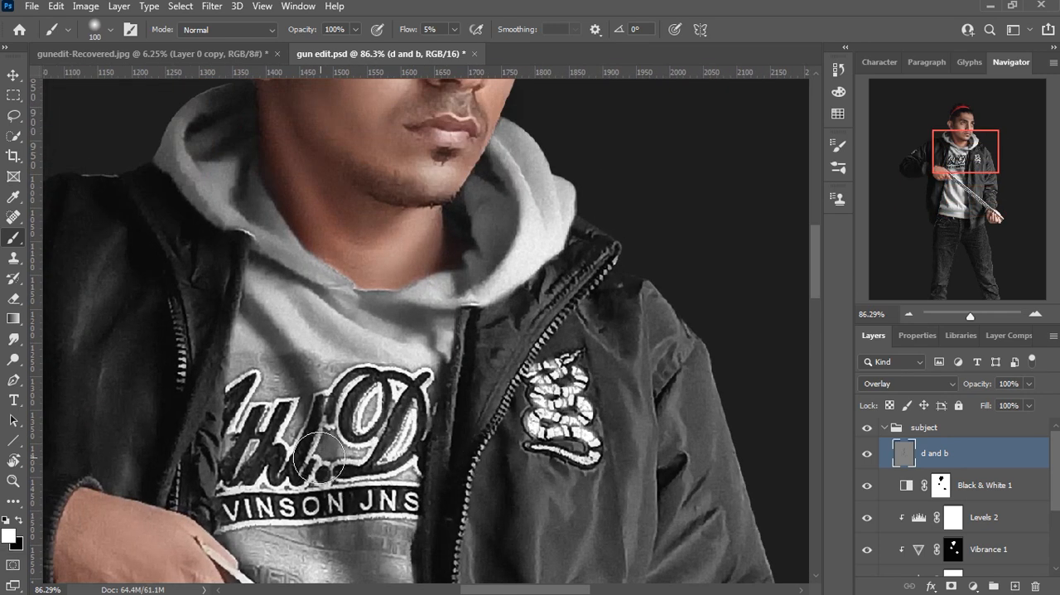
left_click_drag(304, 357, 276, 323)
left_click(457, 48)
left_click(663, 118)
key("bracketleft")
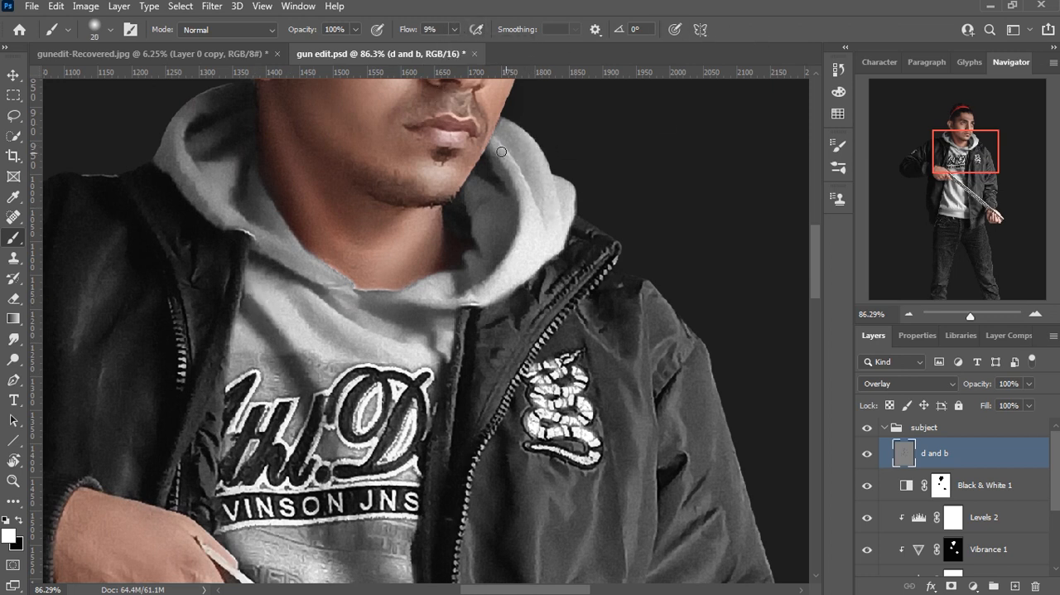
scroll(533, 572, "down", 3)
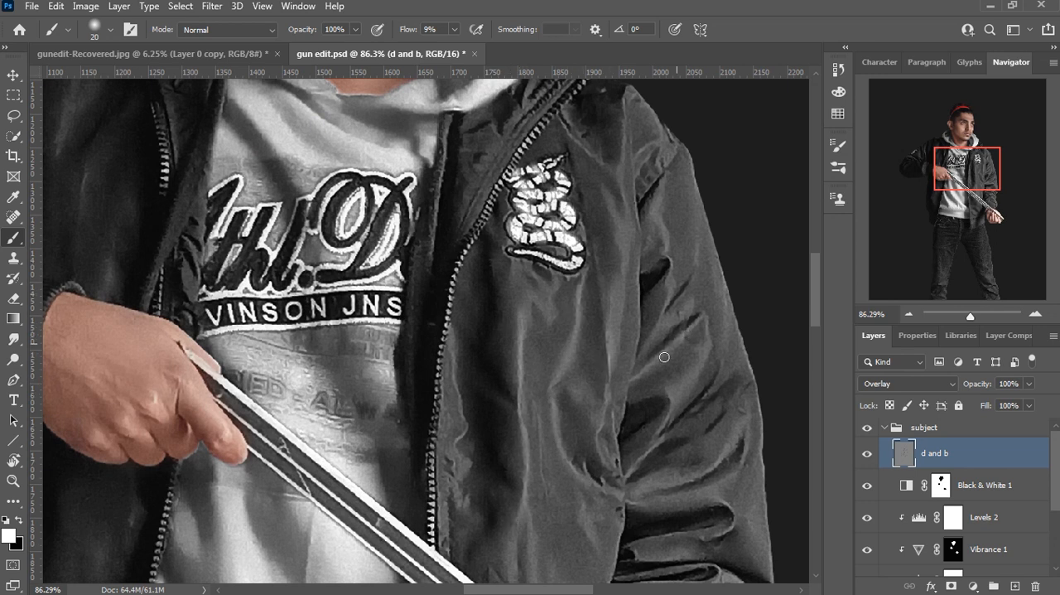
scroll(643, 491, "up", 2)
scroll(643, 491, "left", 3)
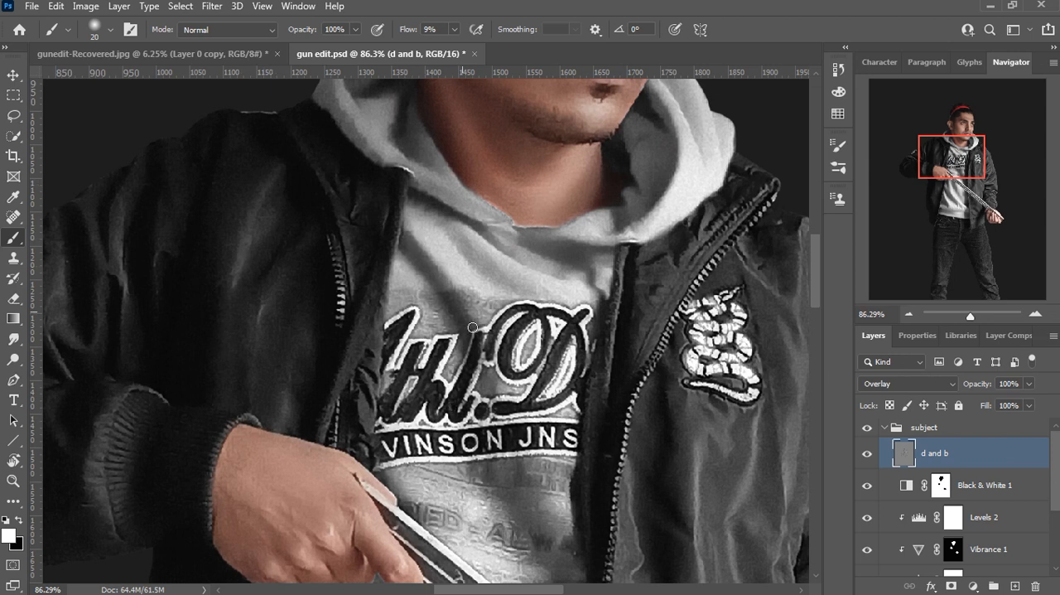
scroll(473, 326, "up", 2)
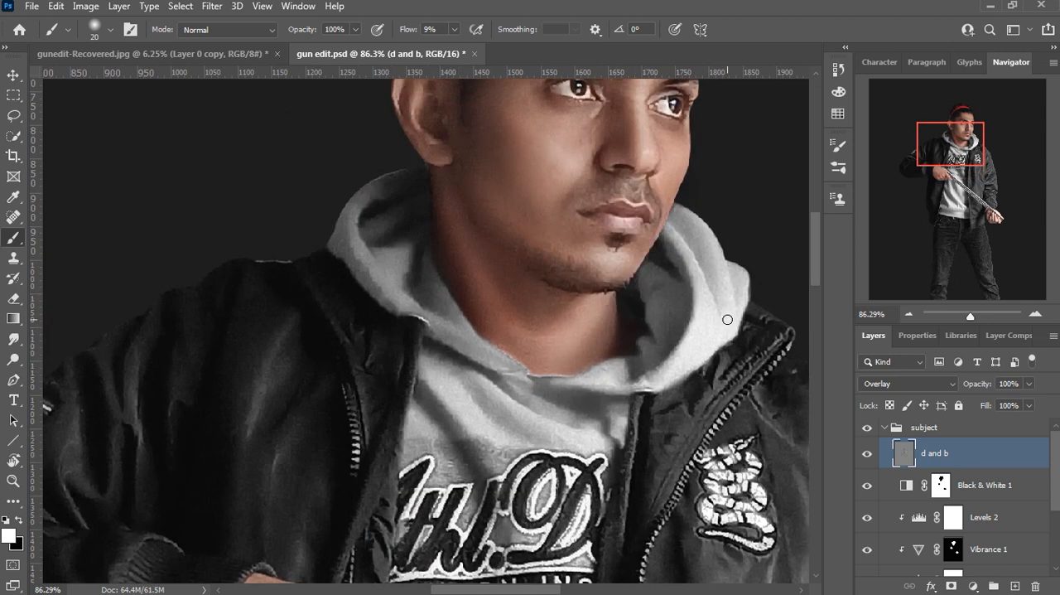
Step: Switch the paint colour to black and deepen the dark folds at the hoodie's lower front with a 50 px brush
scroll(665, 201, "down", 5)
key("bracketright")
key("bracketright")
key("bracketright")
left_click_drag(530, 485, 579, 249)
key("x")
key("bracketright")
key("bracketright")
key("bracketright")
key("bracketright")
key("bracketright")
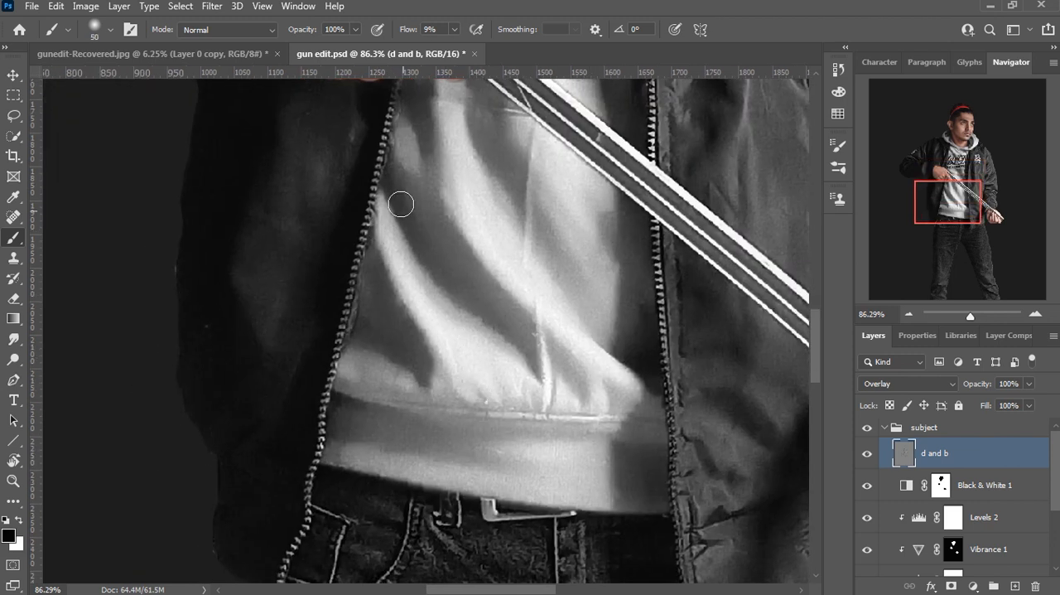
left_click_drag(397, 195, 547, 377)
left_click_drag(345, 332, 391, 322)
left_click_drag(414, 166, 459, 430)
Step: Darken the jacket sleeve and torso shadows with a 150 px black brush at 5% flow
key("bracketright")
key("bracketright")
key("bracketright")
key("bracketright")
key("bracketright")
left_click(454, 29)
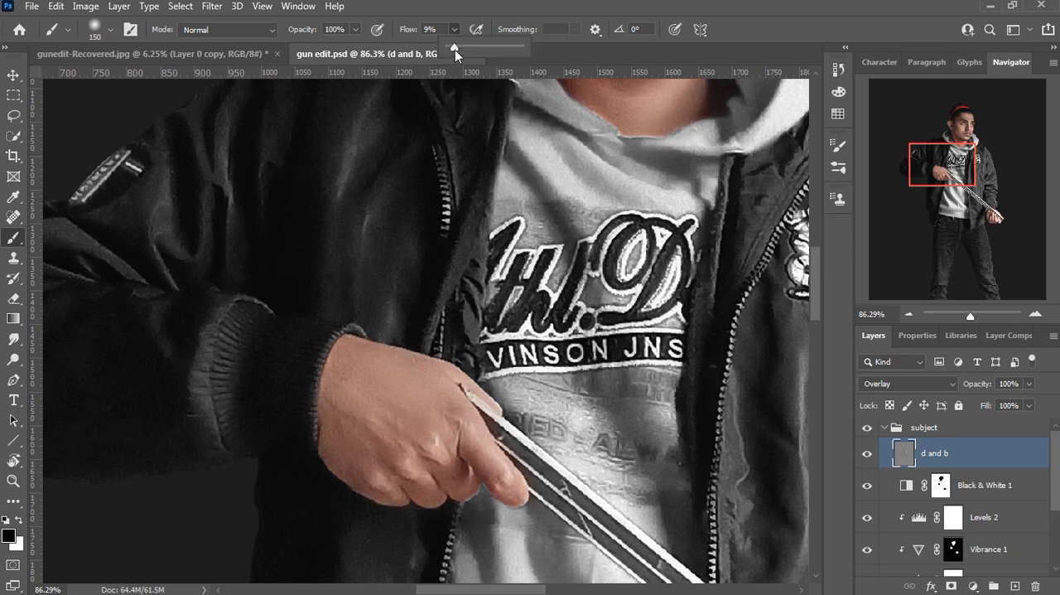
left_click_drag(455, 48, 453, 48)
left_click(812, 35)
mouse_move(331, 426)
left_mouse_down()
mouse_move(444, 483)
mouse_move(146, 270)
mouse_move(104, 124)
left_mouse_up()
left_click_drag(582, 406, 668, 480)
Step: Darken the outer and inner sides of both jean legs with a 300 px black brush
scroll(454, 418, "down", 3)
left_click_drag(320, 444, 371, 142)
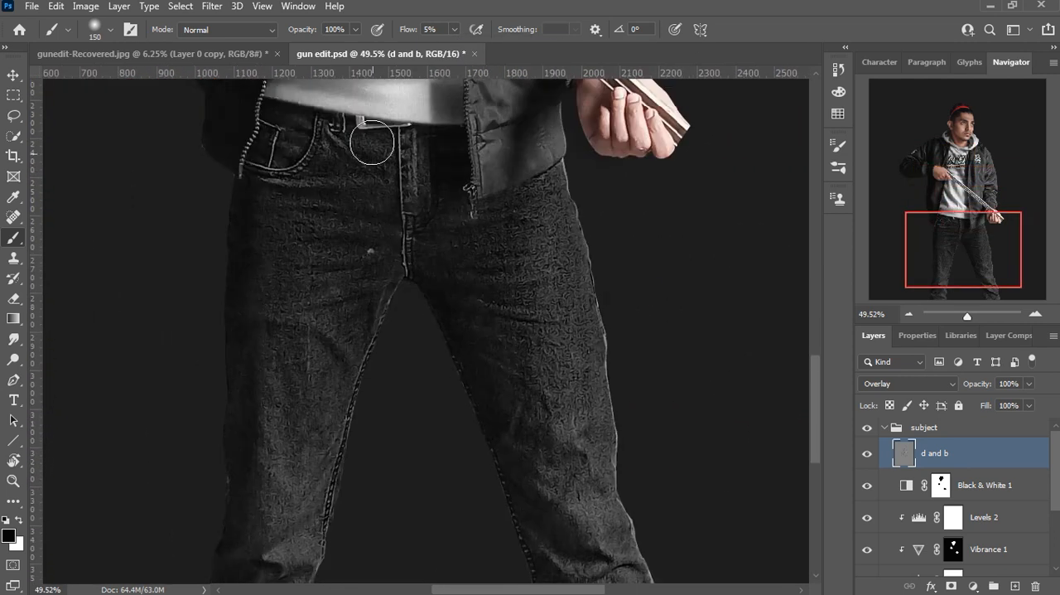
key("bracketright")
key("bracketright")
key("bracketright")
key("bracketright")
left_click_drag(275, 485, 268, 304)
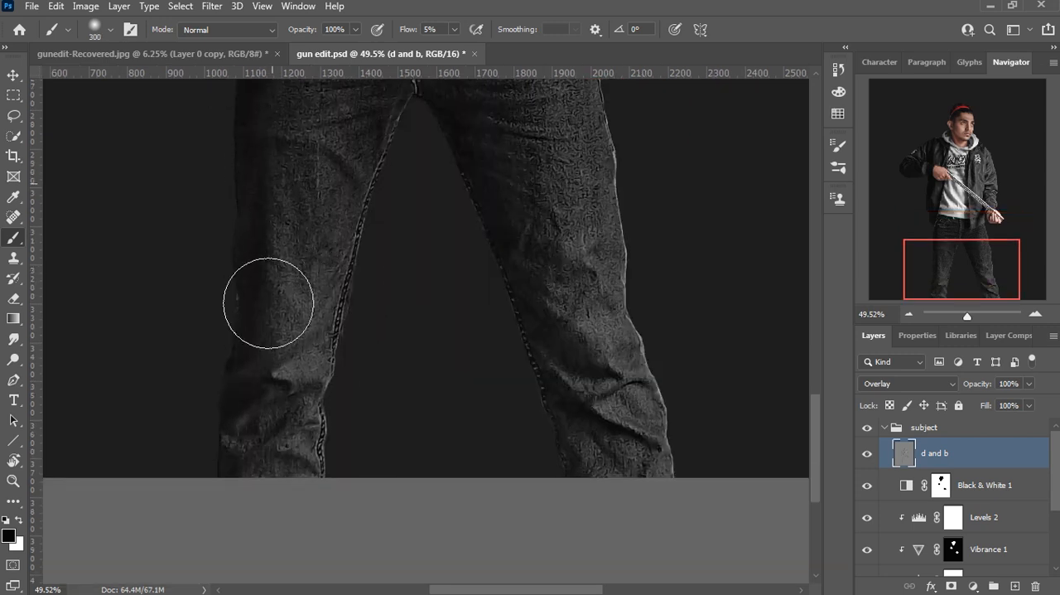
scroll(285, 357, "up", 4)
mouse_move(404, 213)
left_mouse_down()
mouse_move(512, 526)
mouse_move(537, 439)
left_mouse_up()
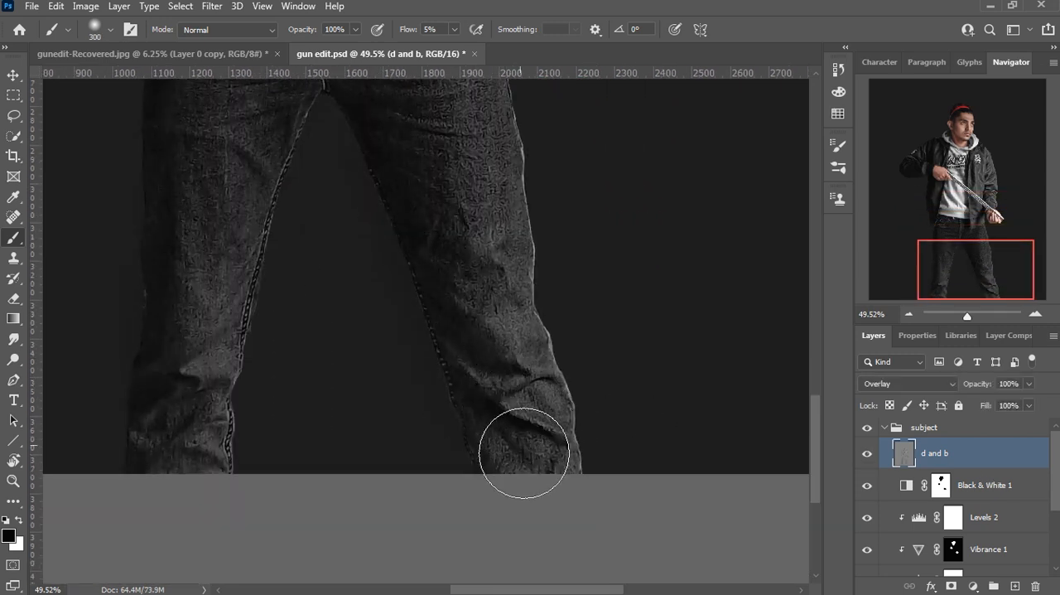
Step: Erase the black spill around the jeans with a 150 px Eraser at 29% opacity and 100% flow
key("e")
left_click(391, 29)
left_click_drag(420, 51, 423, 52)
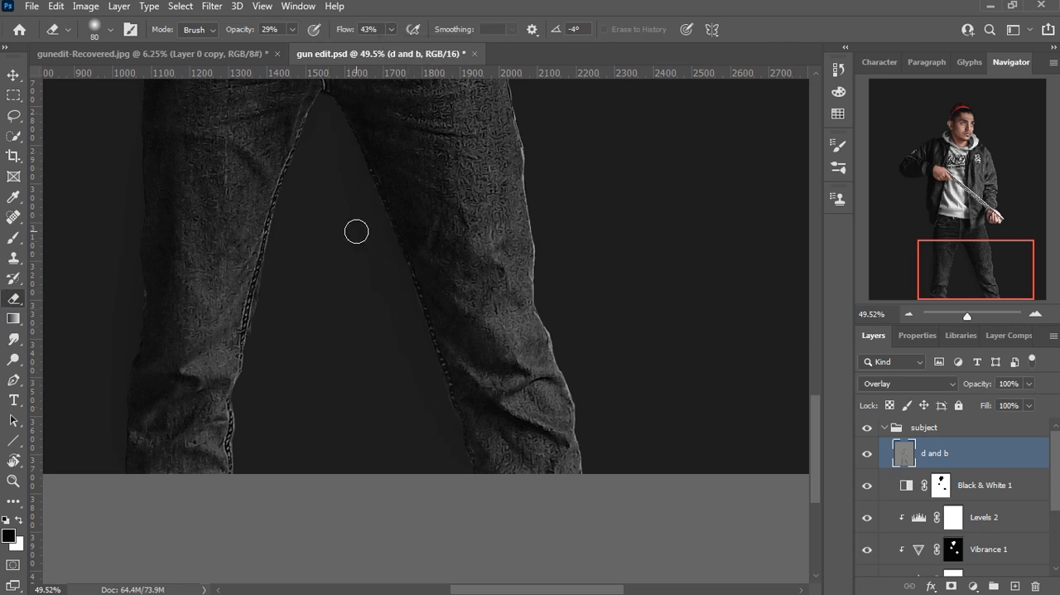
key("bracketright")
left_click(391, 29)
left_click_drag(799, 52, 800, 53)
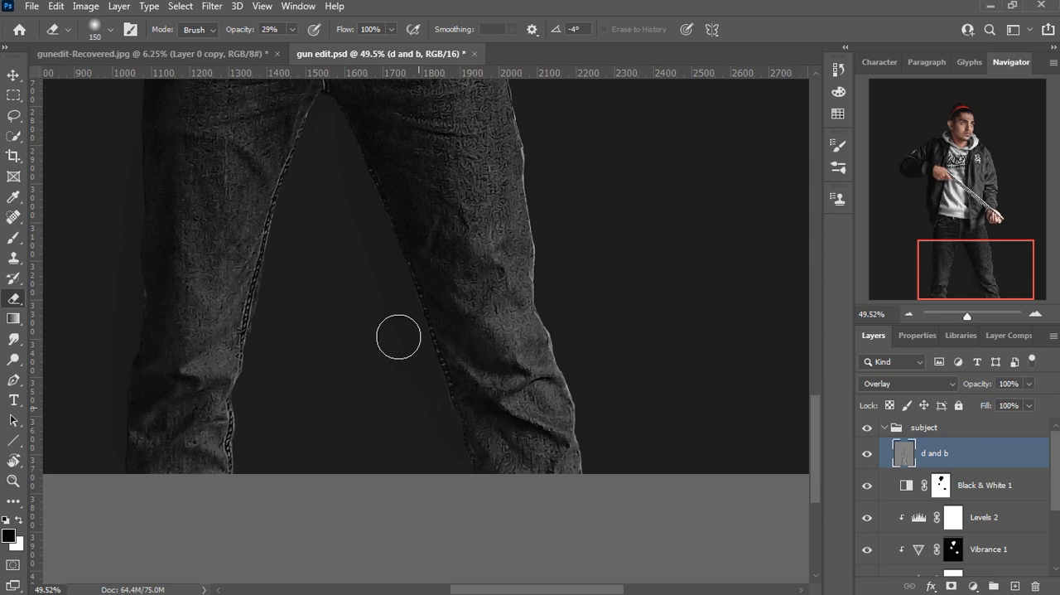
left_click_drag(341, 267, 434, 280)
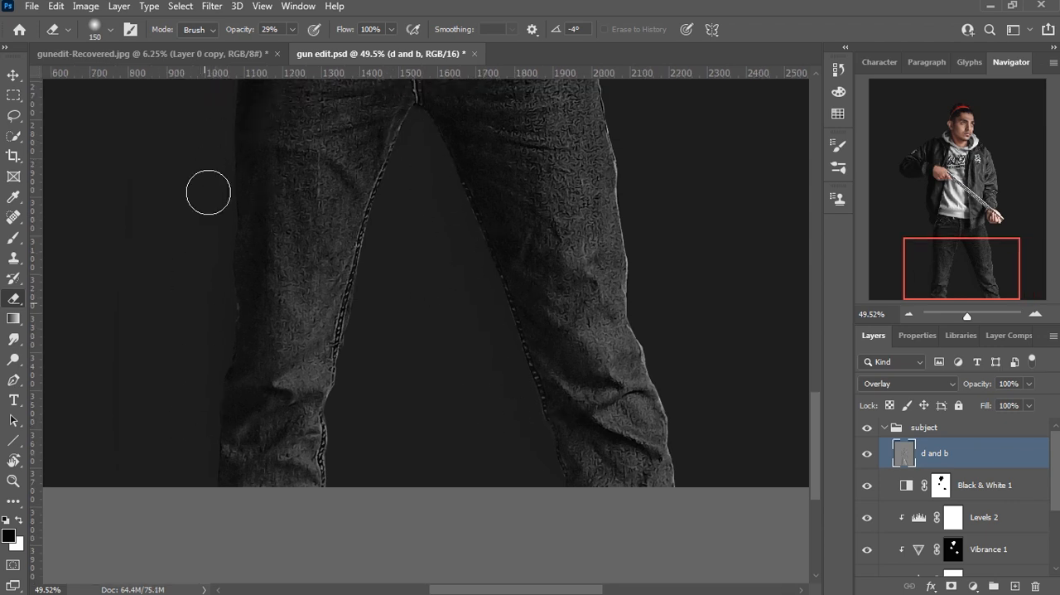
scroll(205, 259, "up", 8)
scroll(329, 341, "down", 3)
Step: Activate the Move tool and collapse the subject layer group
key("ctrl+0")
key("v")
left_click(885, 427)
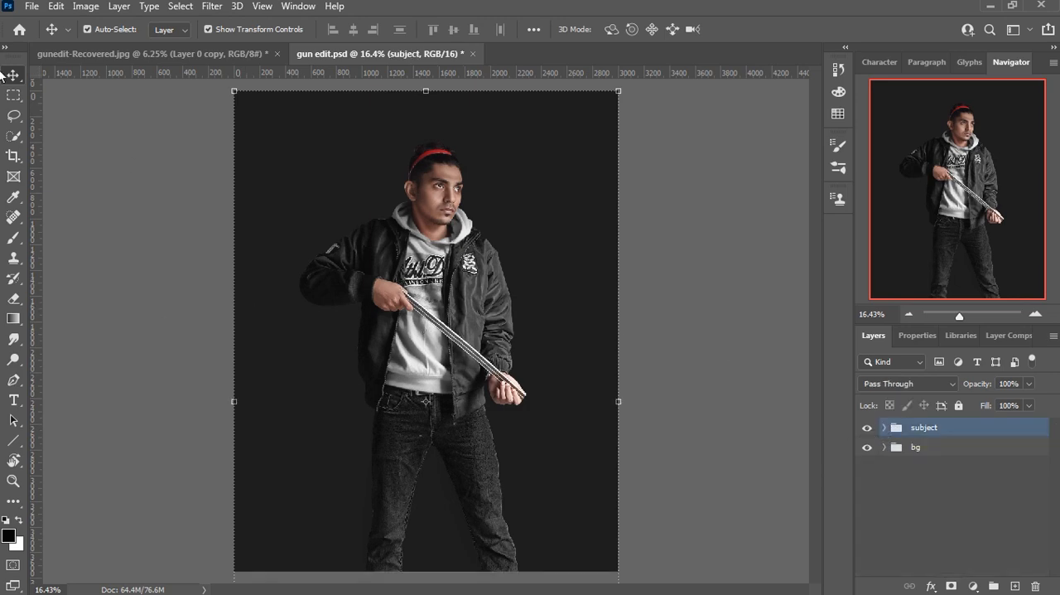
Step: Place the gun-14059 image into the document above the subject group
left_click(32, 6)
left_click(75, 330)
left_click(62, 136)
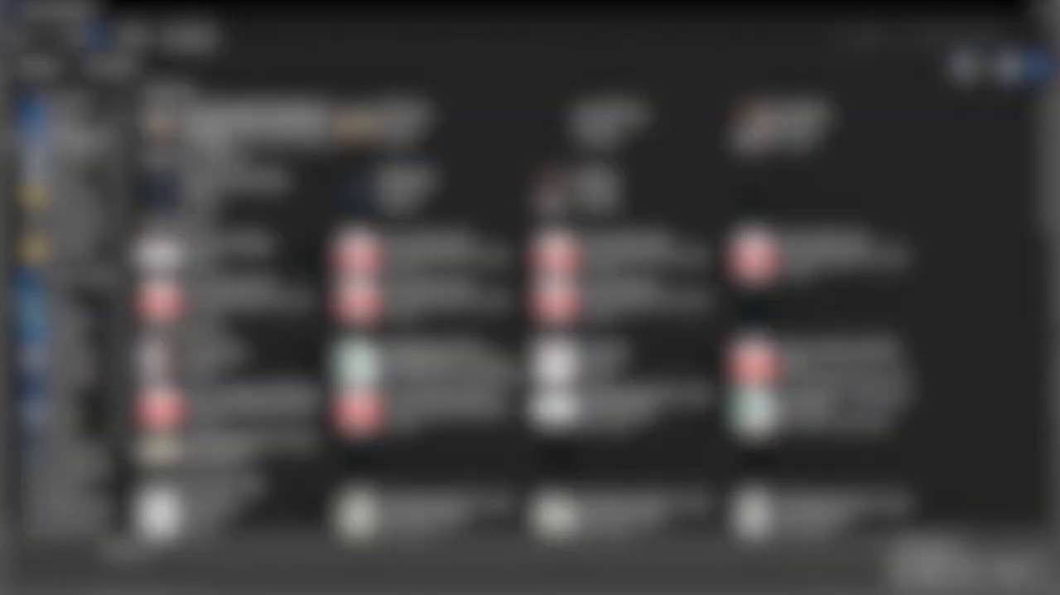
double_click(628, 124)
Step: Flip the gun horizontally, rotate it to run diagonally down across both of the man's hands, and apply the transformation
right_click(497, 351)
left_click(551, 329)
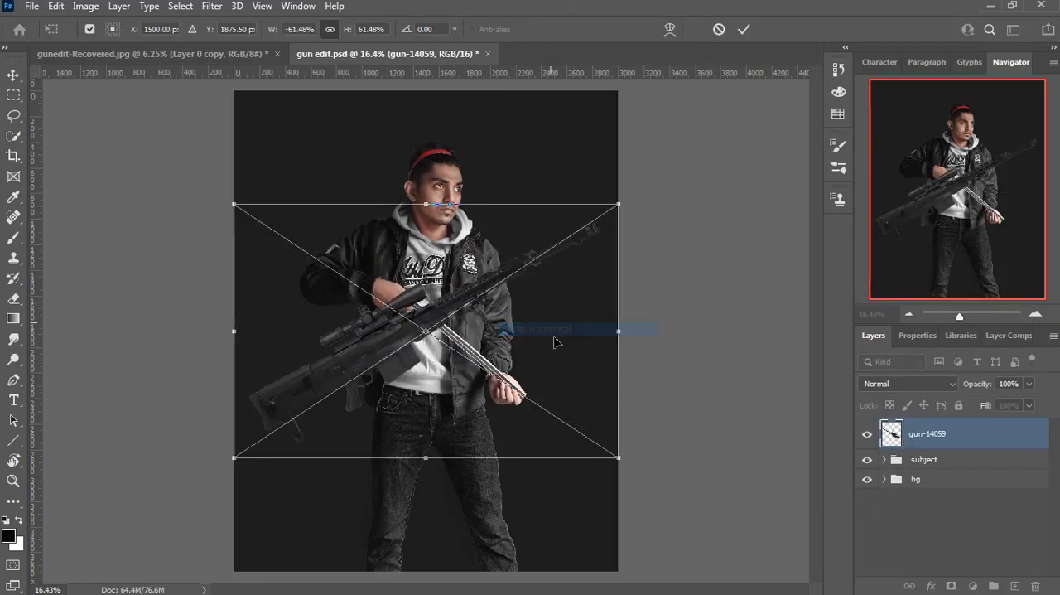
left_click_drag(627, 197, 655, 286)
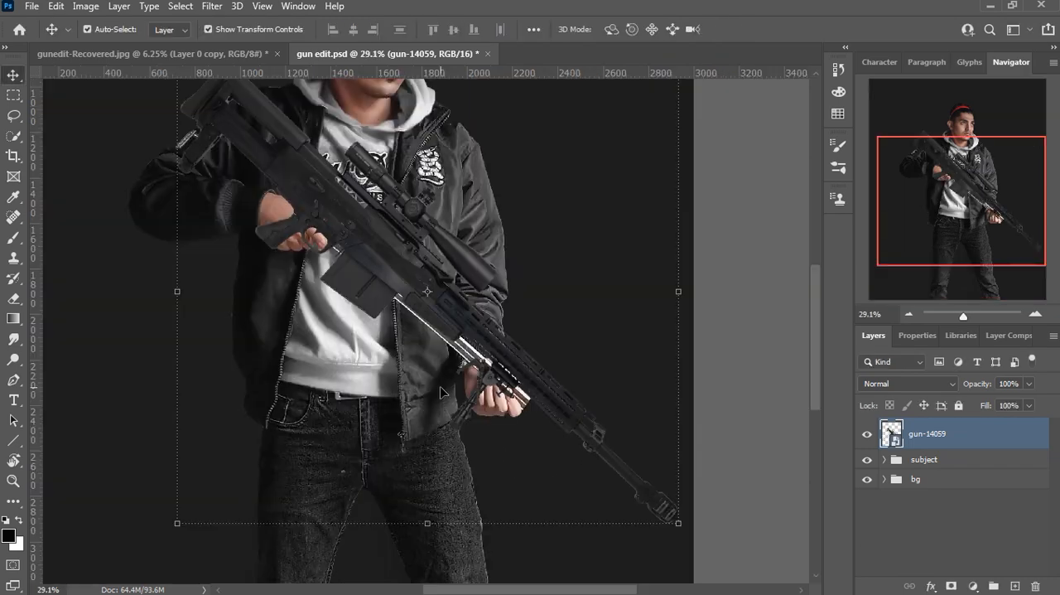
scroll(440, 386, "up", 1)
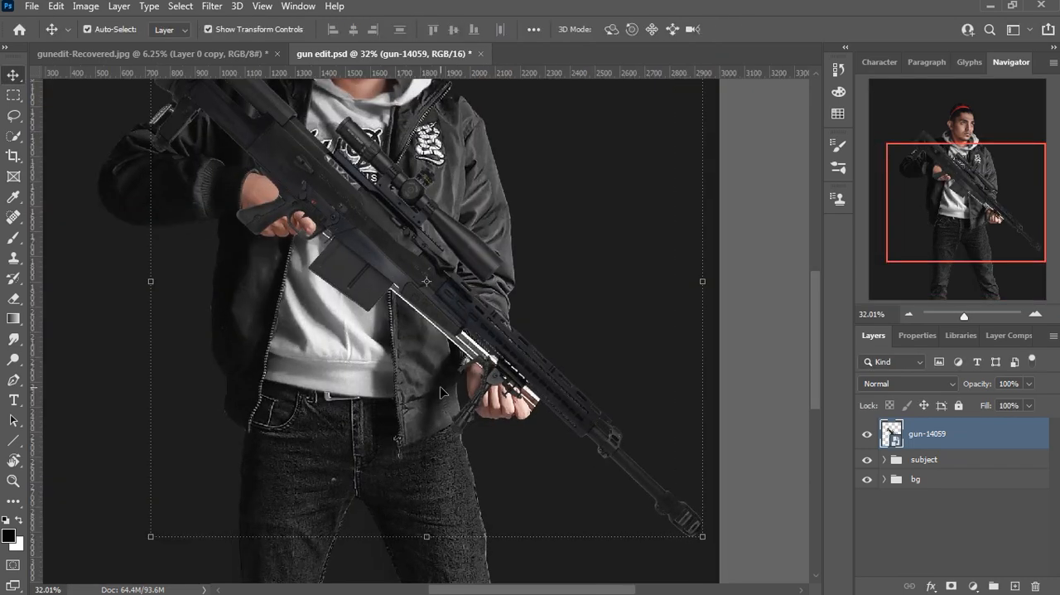
Step: Rasterize the gun layer, load its outline as a selection, invert it and clean around the gun with the Eraser
scroll(770, 373, "down", 3)
left_click(889, 439, "alt")
left_click(889, 440, "ctrl")
key("e")
left_click(183, 10)
left_click(201, 69)
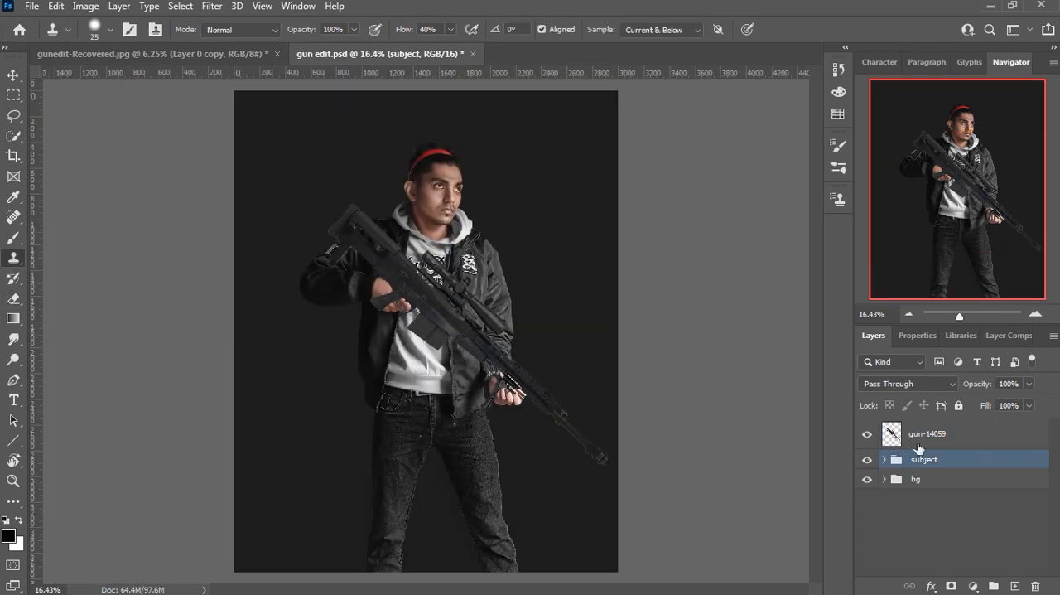
left_click(918, 437)
scroll(344, 334, "up", 6)
key("v")
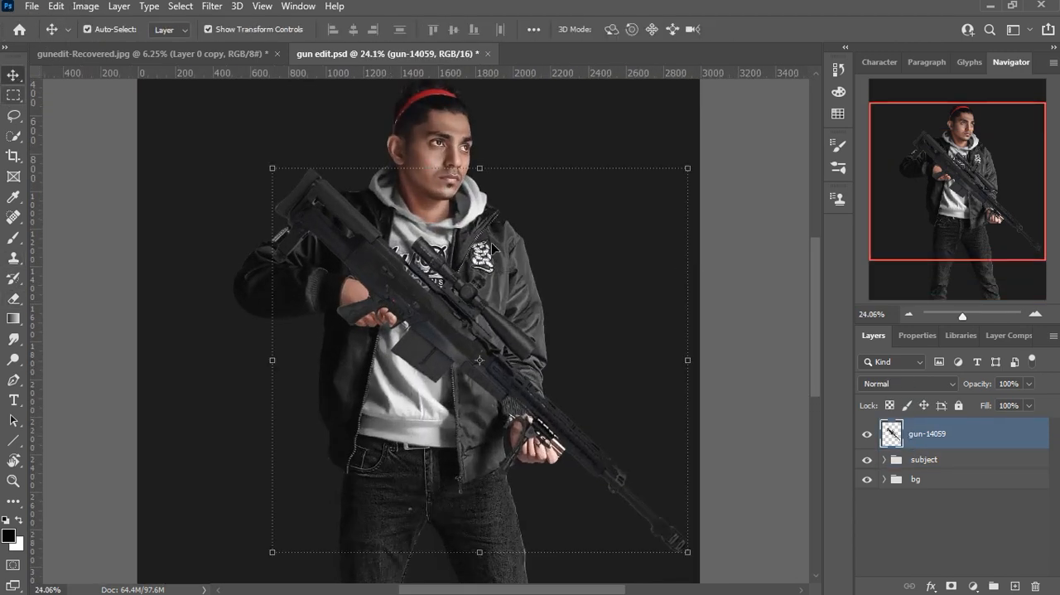
Step: Convert the gun layer to a smart object and add a layer mask to it
scroll(343, 334, "down", 1)
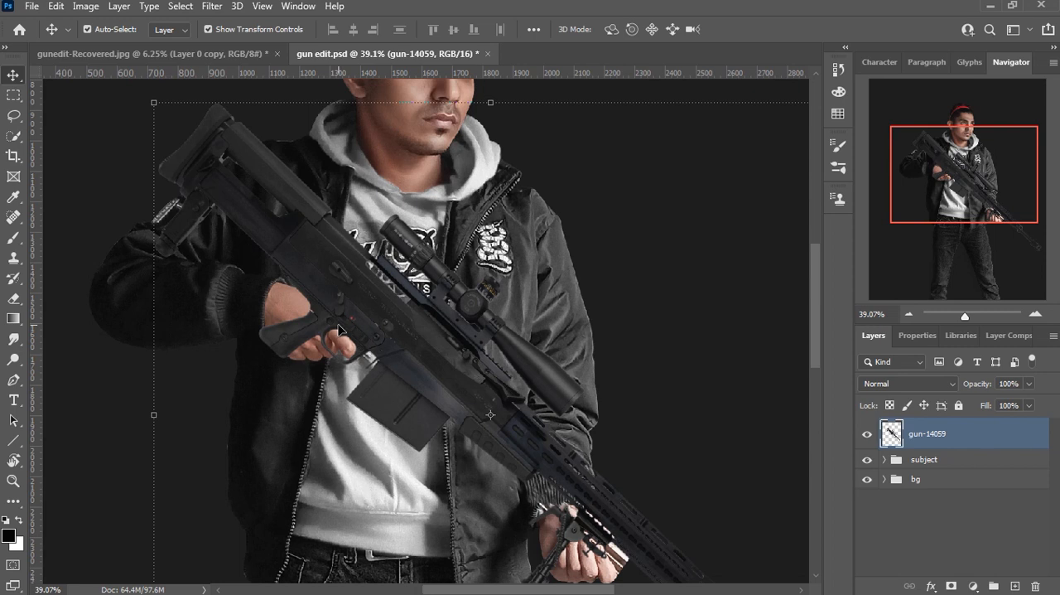
scroll(347, 329, "up", 4)
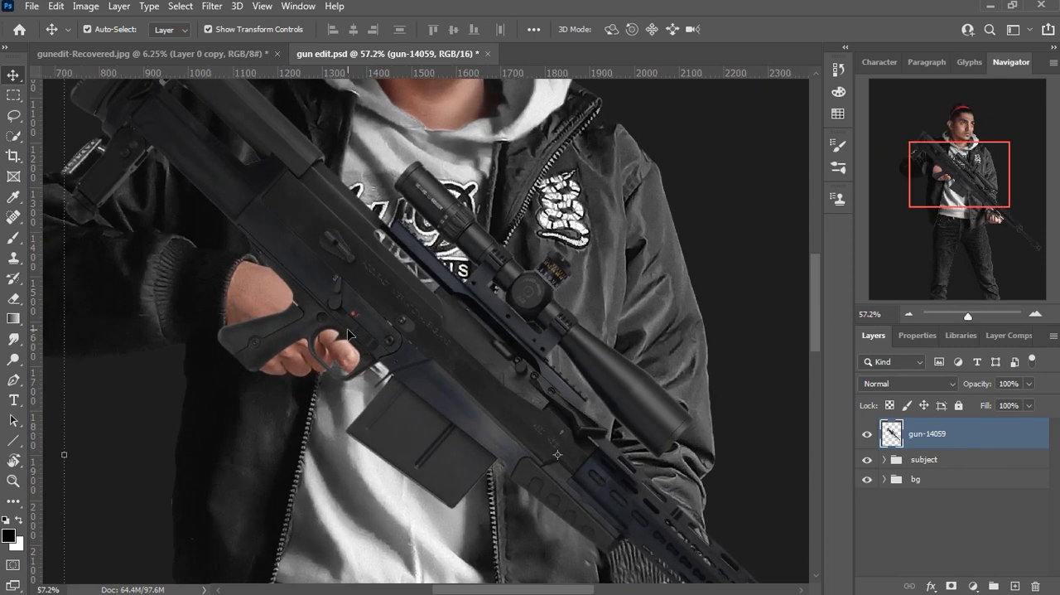
scroll(347, 328, "up", 2)
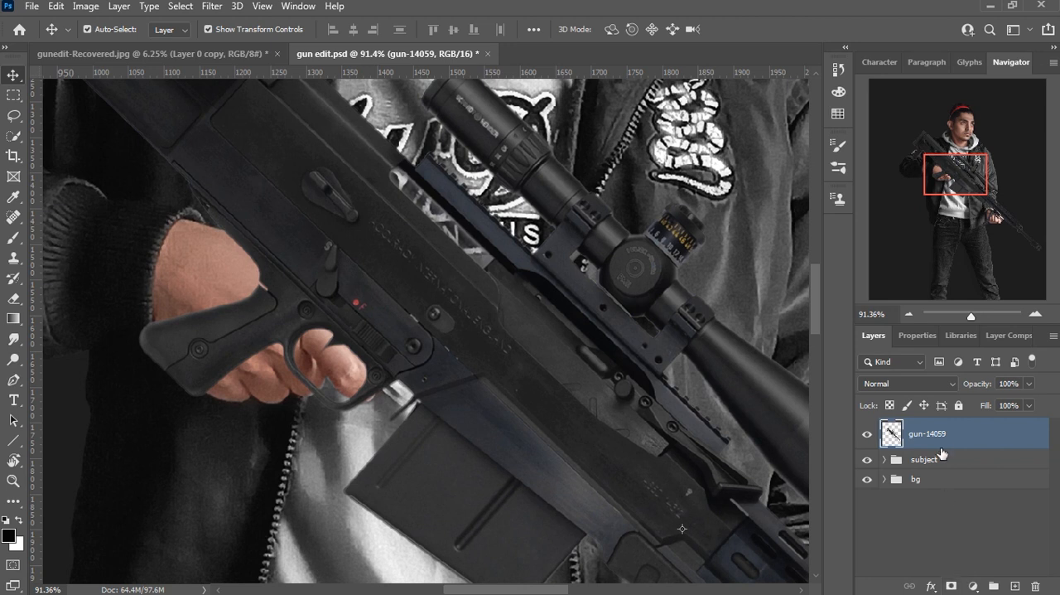
right_click(942, 453)
key("Escape")
left_click(951, 585)
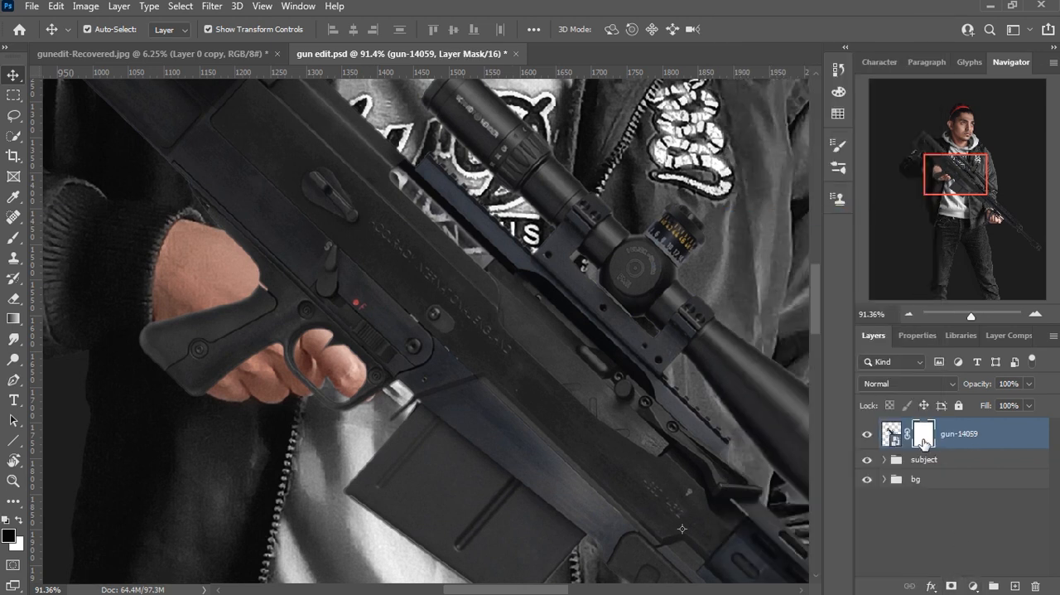
Step: Mask the gun's grip and trigger guard off the trigger hand with an 80 px black brush
left_click(17, 247)
scroll(174, 390, "up", 2)
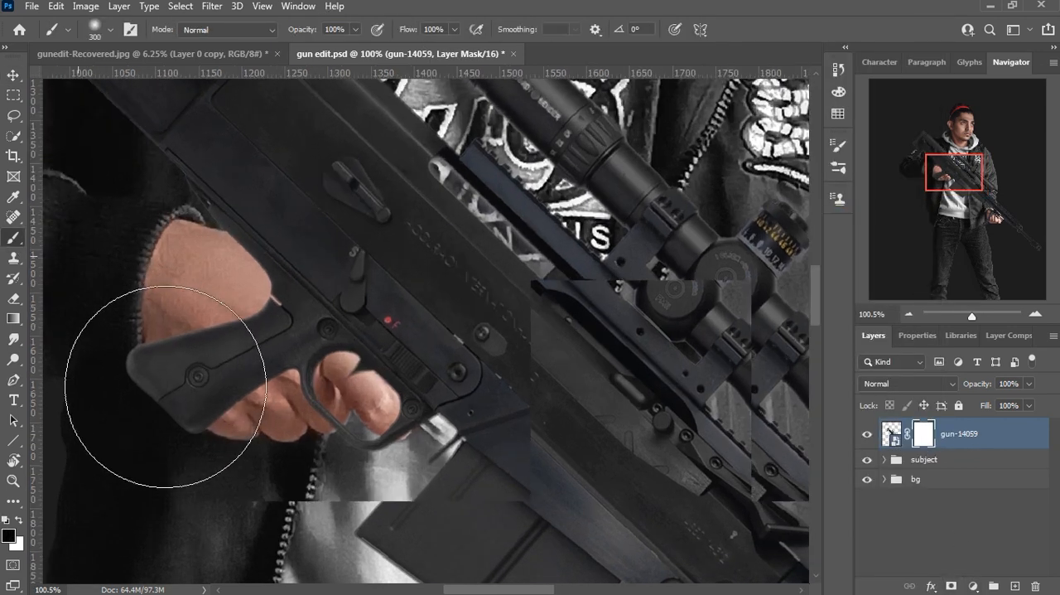
key("bracketleft")
key("bracketleft")
key("bracketleft")
key("bracketleft")
key("bracketleft")
key("bracketleft")
key("bracketleft")
mouse_move(165, 396)
left_mouse_down()
mouse_move(262, 419)
mouse_move(240, 339)
mouse_move(248, 352)
mouse_move(209, 340)
mouse_move(266, 298)
mouse_move(245, 253)
mouse_move(312, 262)
mouse_move(271, 386)
mouse_move(324, 375)
mouse_move(334, 412)
mouse_move(366, 363)
mouse_move(324, 324)
mouse_move(406, 327)
mouse_move(382, 333)
mouse_move(386, 378)
left_mouse_up()
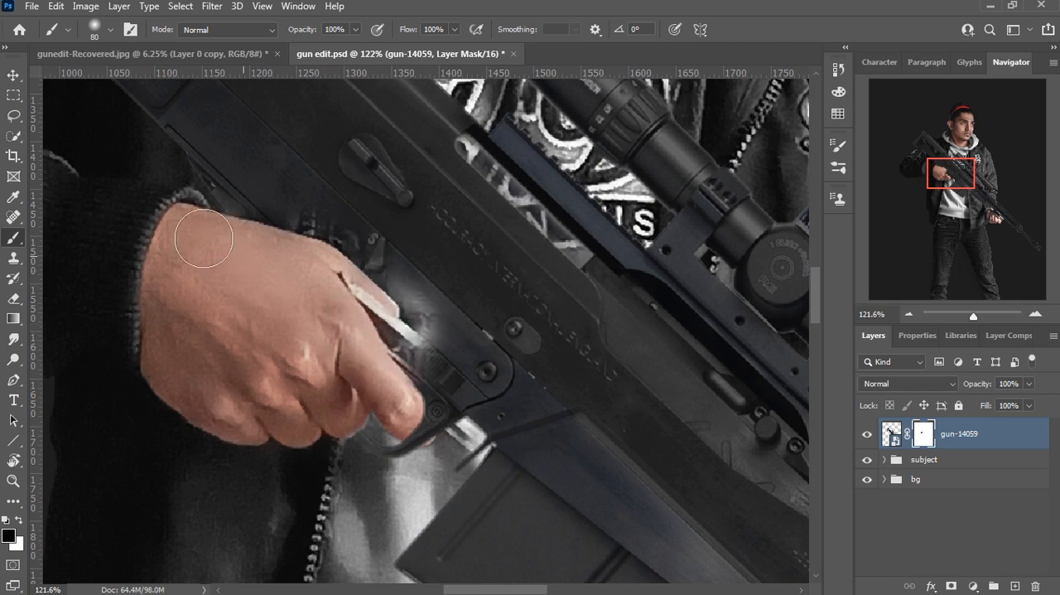
Step: Restore the gun body above the knuckles and beside the sleeve cuff with a 30 px white brush on the mask
scroll(357, 241, "up", 3)
key("bracketleft")
key("bracketleft")
key("bracketleft")
key("bracketleft")
key("bracketleft")
key("bracketleft")
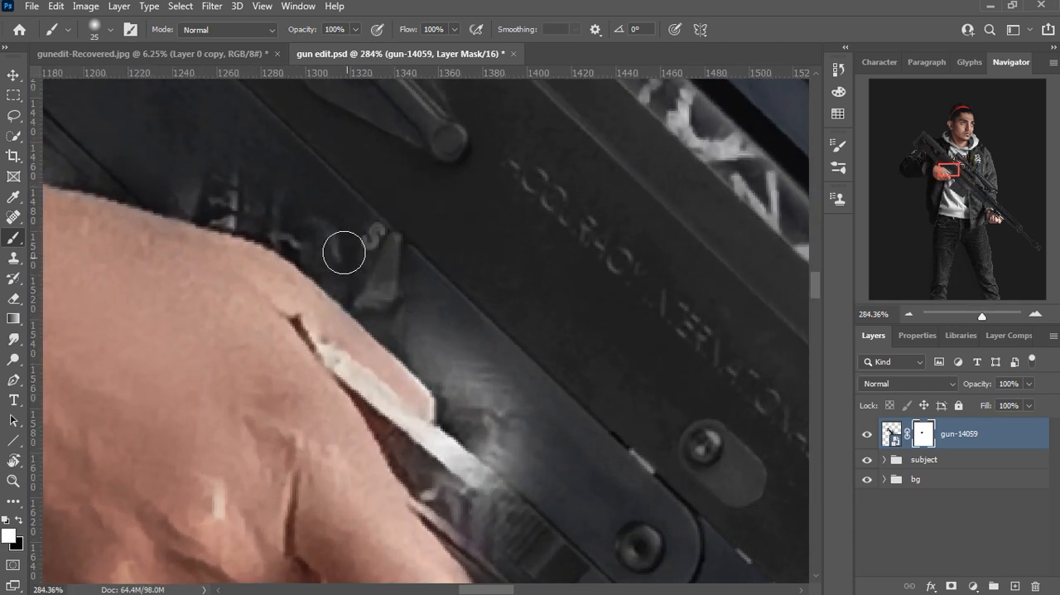
key("bracketright")
left_click_drag(314, 221, 469, 289)
left_click_drag(305, 248, 461, 297)
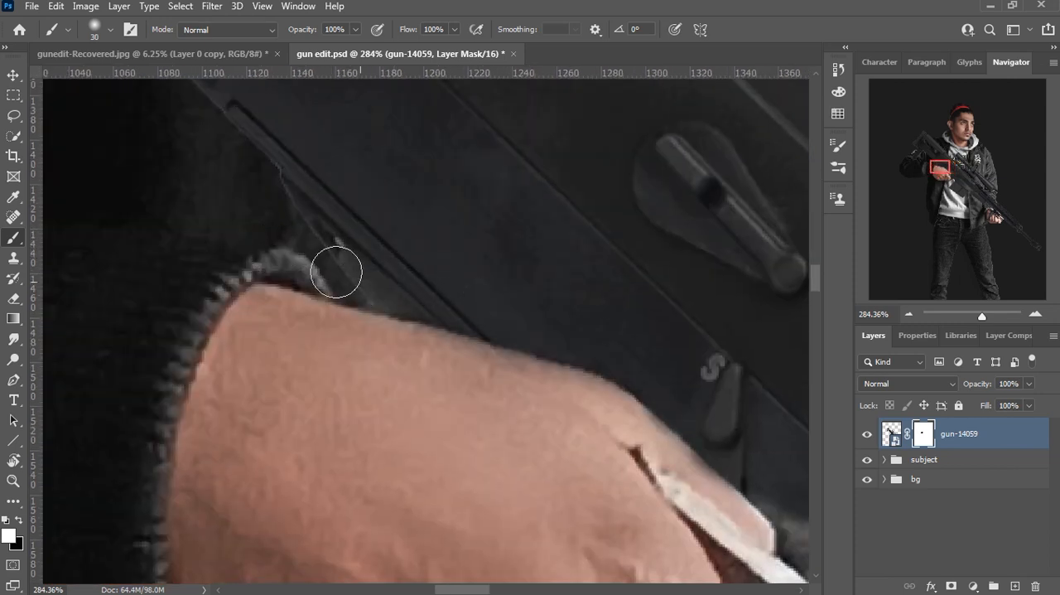
left_click_drag(306, 166, 441, 330)
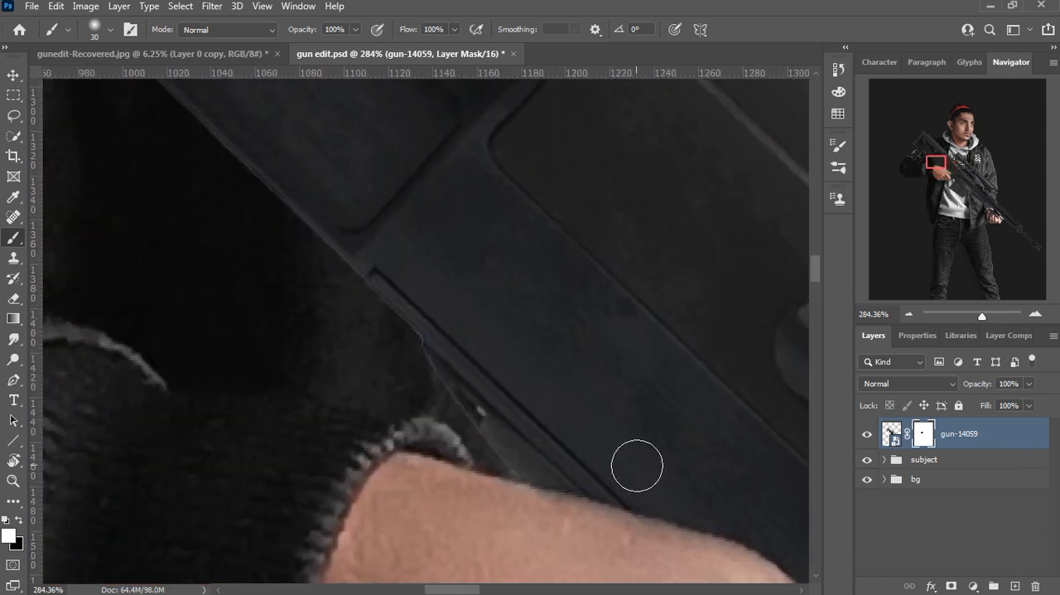
Step: Restore the gun's lower edge, the receiver next to the index finger and the trigger guard with the 30 px white brush
left_click_drag(624, 457, 379, 273)
left_click_drag(627, 461, 461, 191)
mouse_move(464, 274)
left_mouse_down()
mouse_move(433, 180)
mouse_move(407, 280)
mouse_move(518, 384)
mouse_move(493, 315)
left_mouse_up()
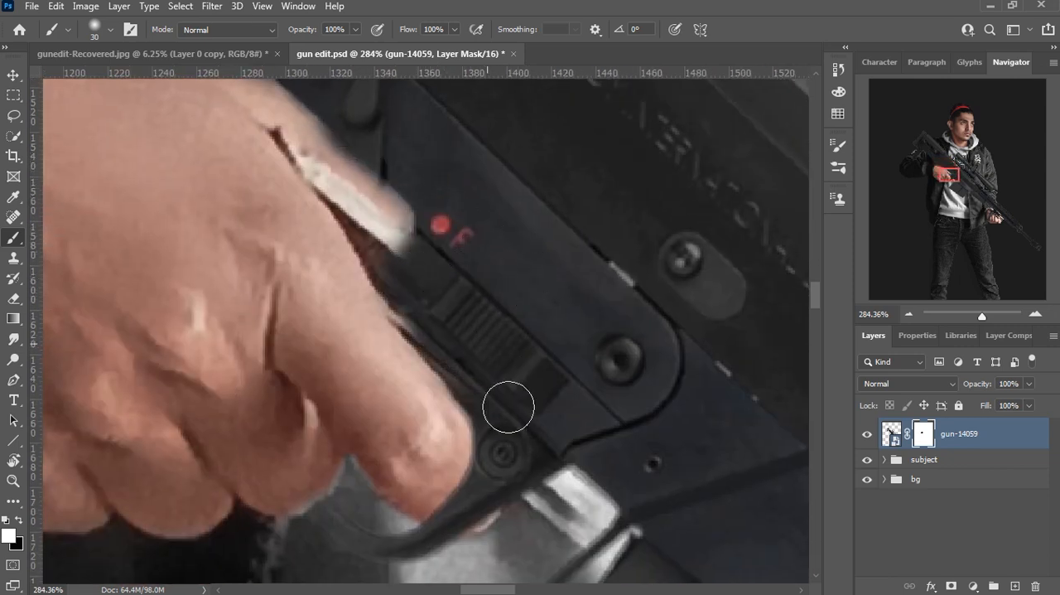
left_click_drag(368, 546, 401, 437)
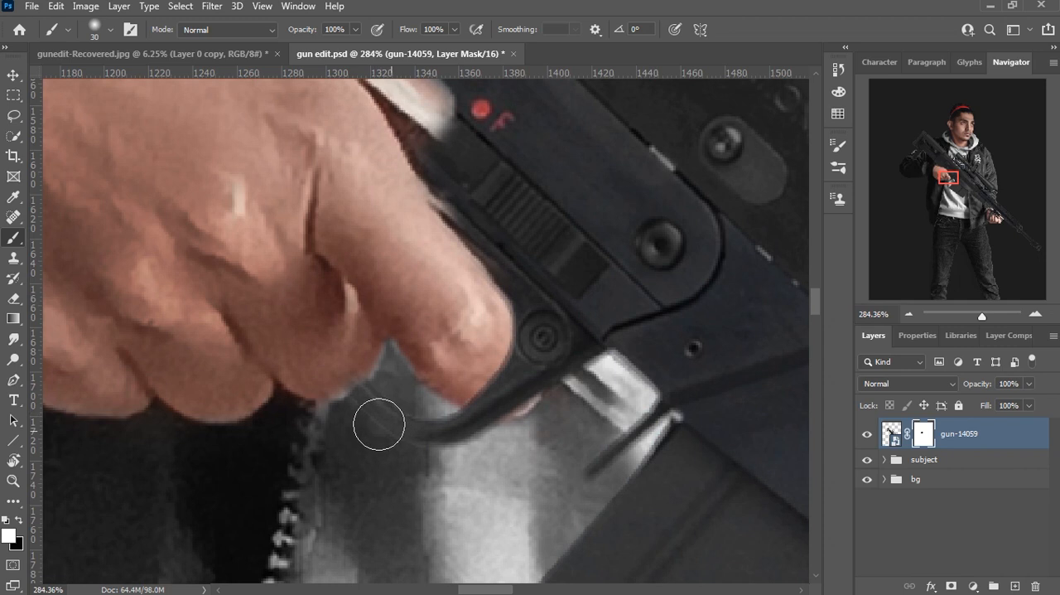
left_click_drag(509, 240, 523, 445)
Step: Refine the mask between the knuckle and the safety lever, alternating black and white brush strokes
key("x")
mouse_move(502, 347)
left_mouse_down()
mouse_move(423, 277)
mouse_move(504, 350)
mouse_move(362, 182)
mouse_move(439, 330)
mouse_move(405, 261)
mouse_move(469, 358)
mouse_move(465, 383)
mouse_move(544, 450)
mouse_move(399, 246)
left_mouse_up()
key("x")
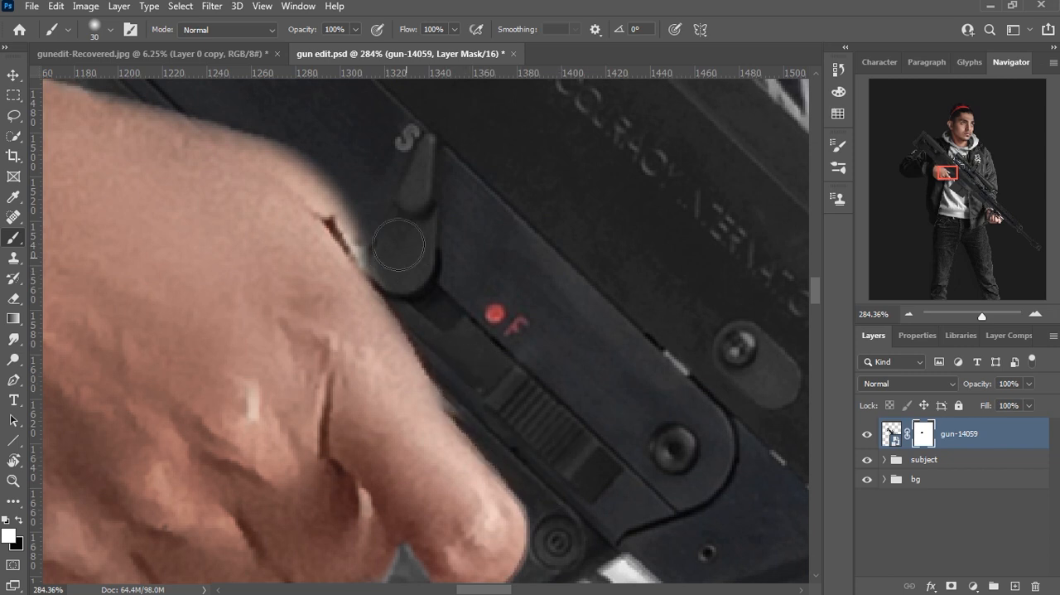
left_click(110, 32)
left_click(391, 261)
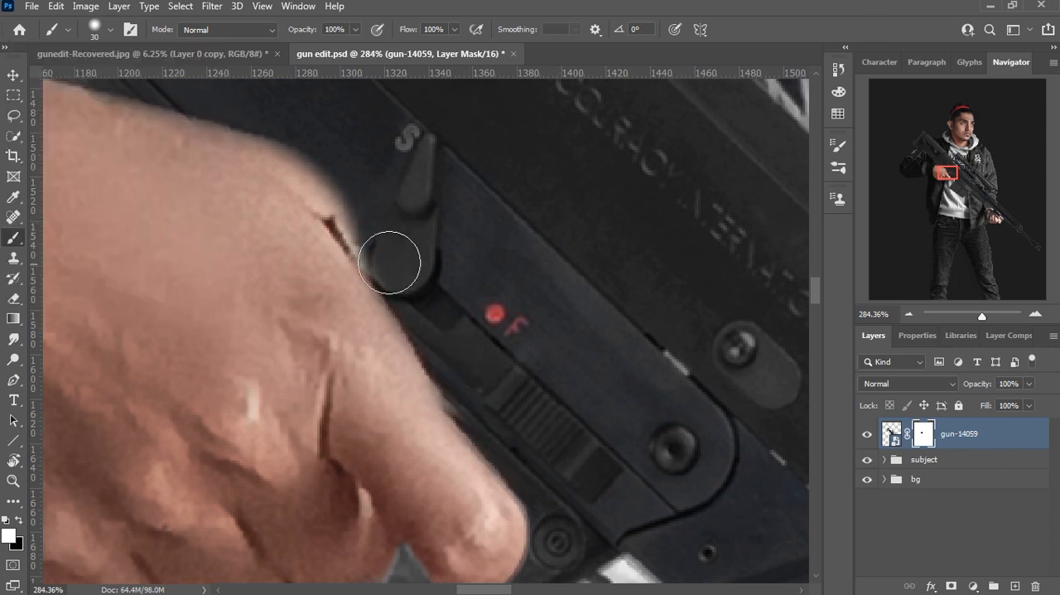
left_click_drag(391, 261, 653, 474)
Step: Clean the upper edge of the trigger hand and index finger on the mask with a black brush reduced to 8 px
scroll(414, 296, "up", 5)
key("x")
key("bracketleft")
key("bracketleft")
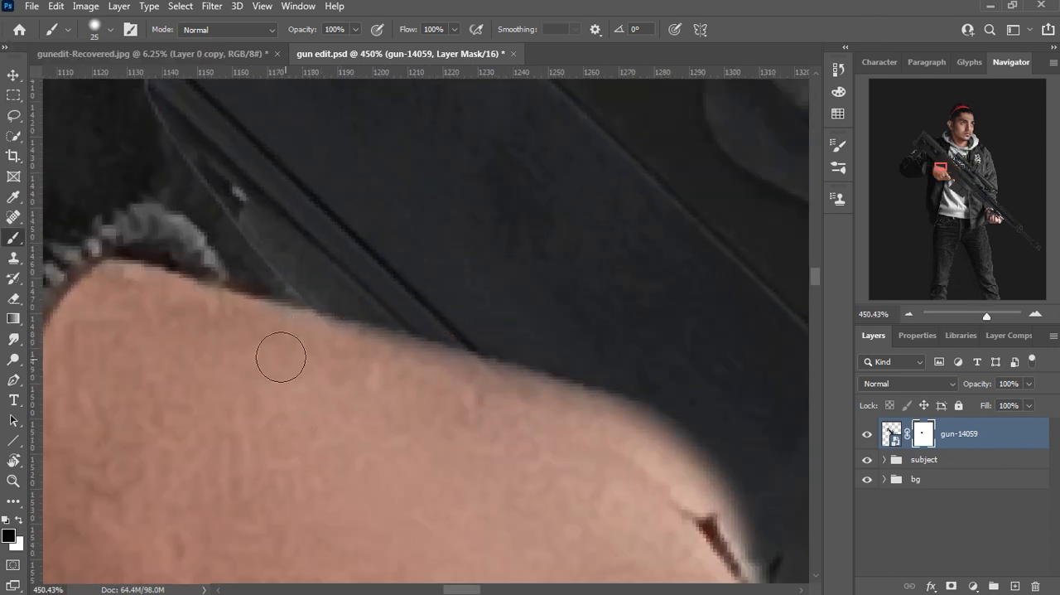
mouse_move(416, 363)
left_mouse_down()
mouse_move(650, 414)
mouse_move(679, 455)
mouse_move(415, 286)
mouse_move(515, 497)
left_mouse_up()
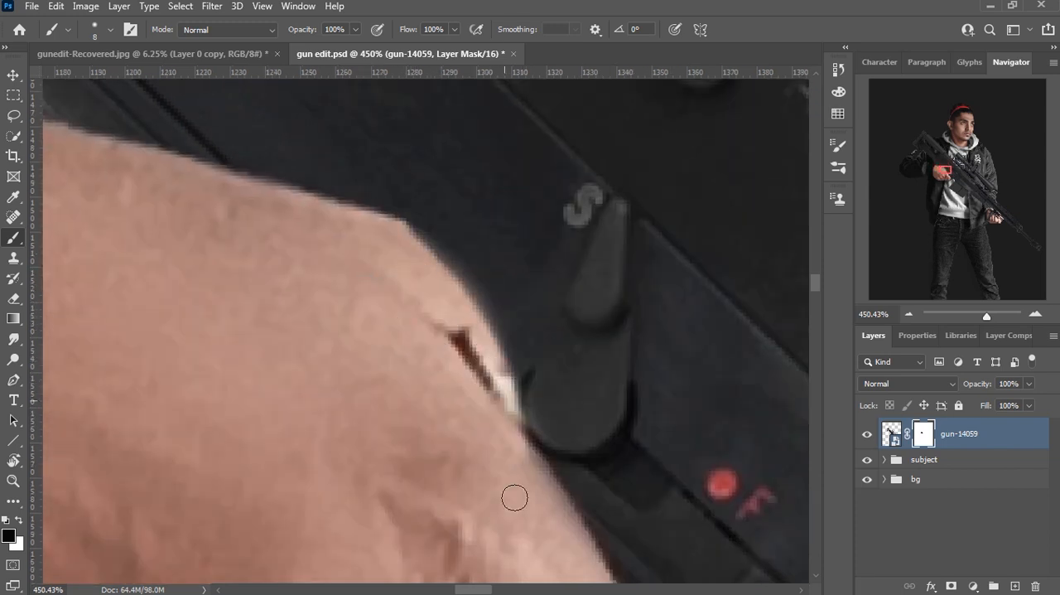
left_click_drag(498, 407, 467, 251)
mouse_move(674, 449)
left_mouse_down()
mouse_move(566, 298)
mouse_move(657, 458)
mouse_move(566, 285)
mouse_move(675, 422)
mouse_move(649, 416)
left_mouse_up()
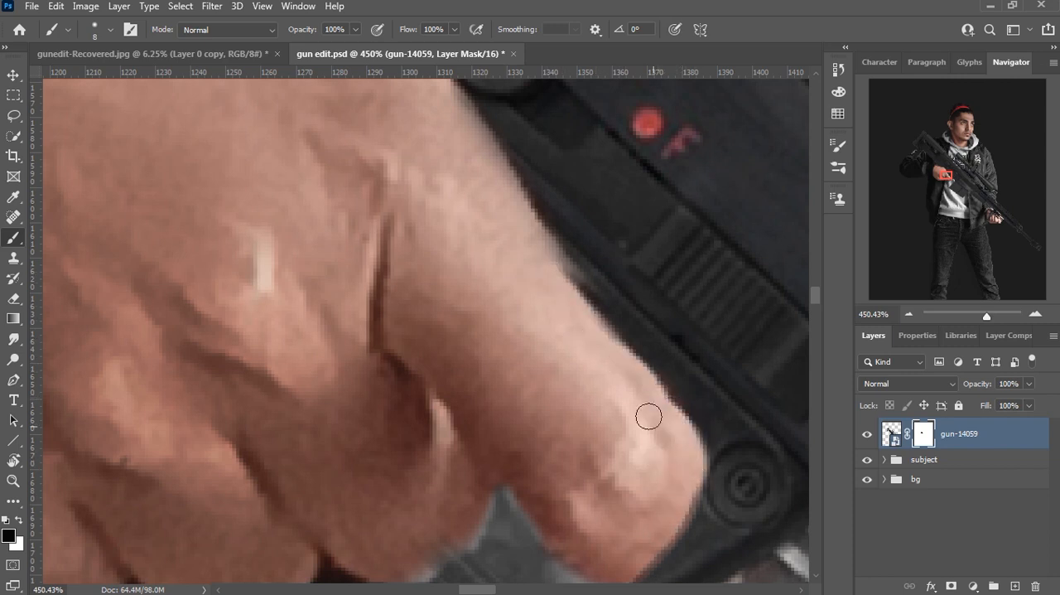
left_click_drag(537, 254, 542, 348)
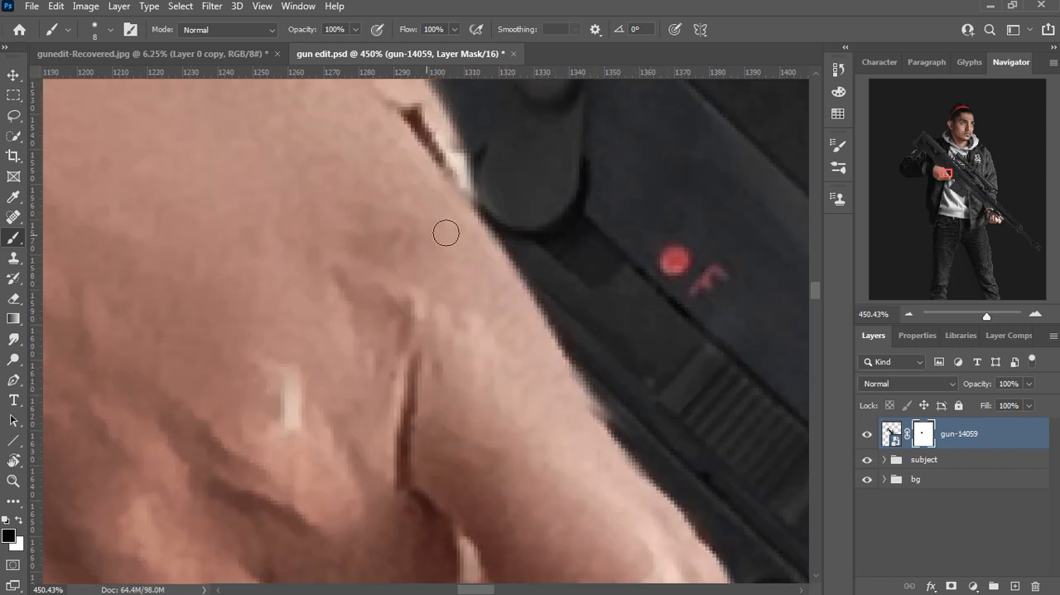
Step: Mask out the rear support under the gun's stock with a black brush, enlarging it to 20 px for the remaining part
scroll(458, 404, "down", 15)
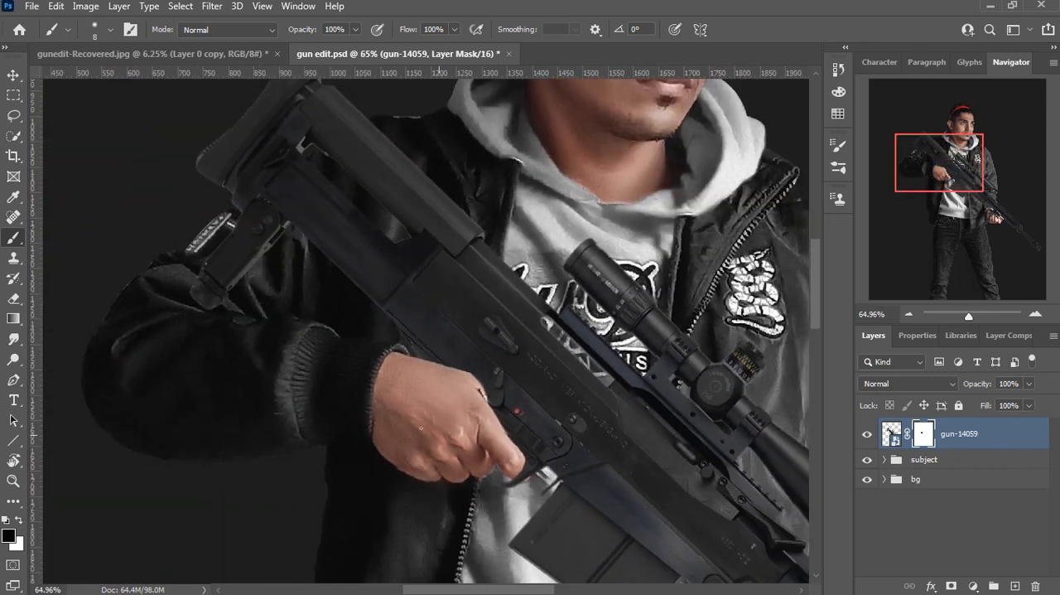
scroll(217, 281, "up", 3)
scroll(247, 206, "up", 3)
mouse_move(172, 429)
left_mouse_down()
mouse_move(154, 370)
mouse_move(261, 404)
mouse_move(141, 295)
mouse_move(224, 293)
mouse_move(301, 257)
left_mouse_up()
scroll(286, 248, "up", 5)
key("bracketleft")
key("bracketleft")
key("bracketleft")
key("bracketleft")
key("bracketleft")
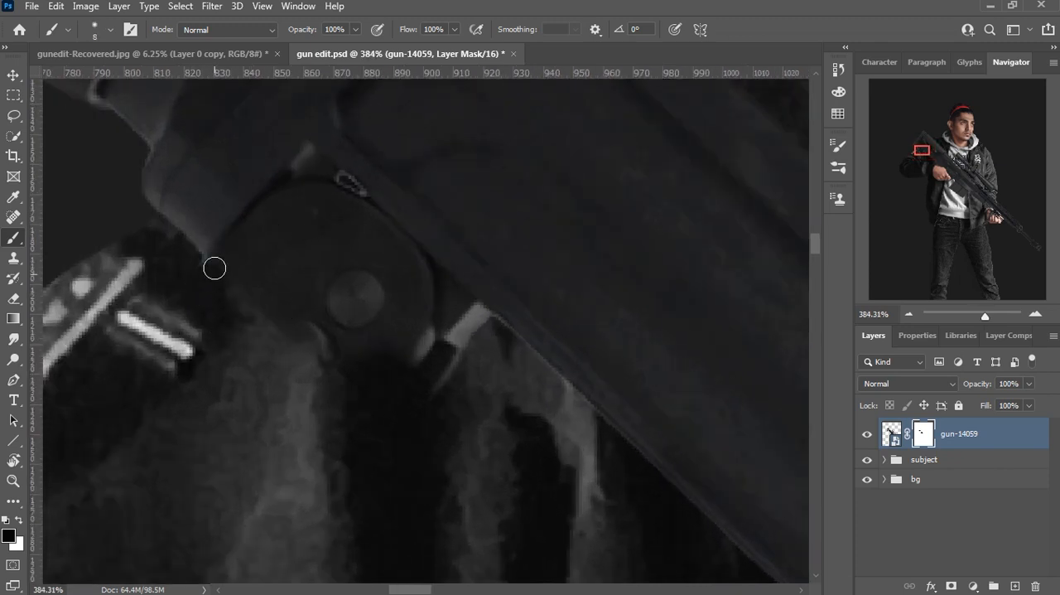
mouse_move(305, 183)
left_mouse_down()
mouse_move(398, 237)
mouse_move(396, 398)
left_mouse_up()
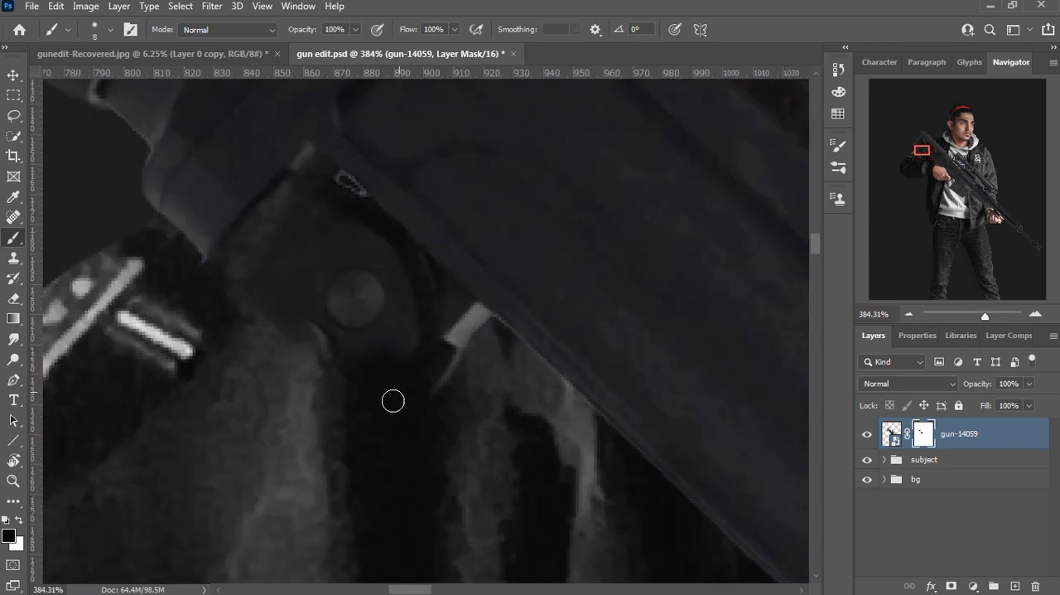
key("bracketright")
mouse_move(381, 343)
left_mouse_down()
mouse_move(383, 318)
mouse_move(405, 320)
mouse_move(374, 261)
mouse_move(300, 315)
mouse_move(218, 291)
left_mouse_up()
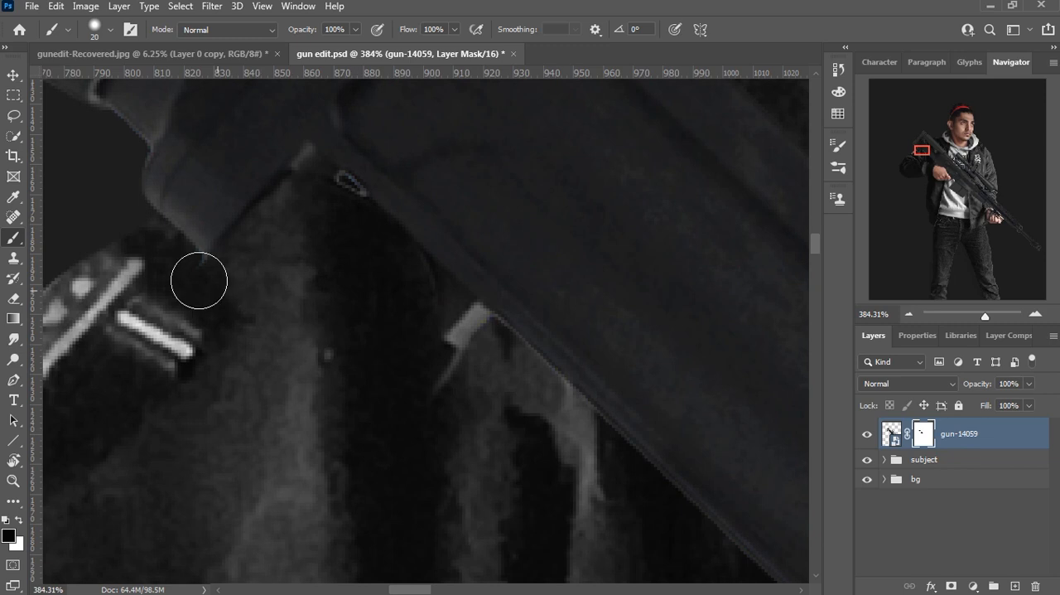
scroll(403, 355, "down", 6)
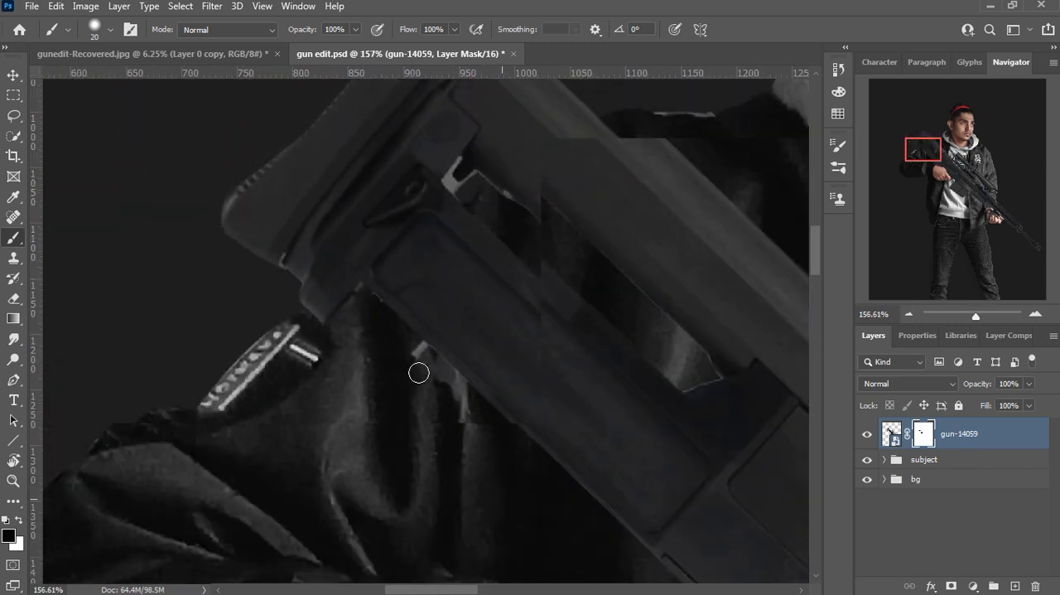
Step: Mask the bipod's latch and screw off the front hand's fingers with a 20 px black brush
left_click_drag(531, 429, 315, 107)
left_click_drag(729, 563, 476, 310)
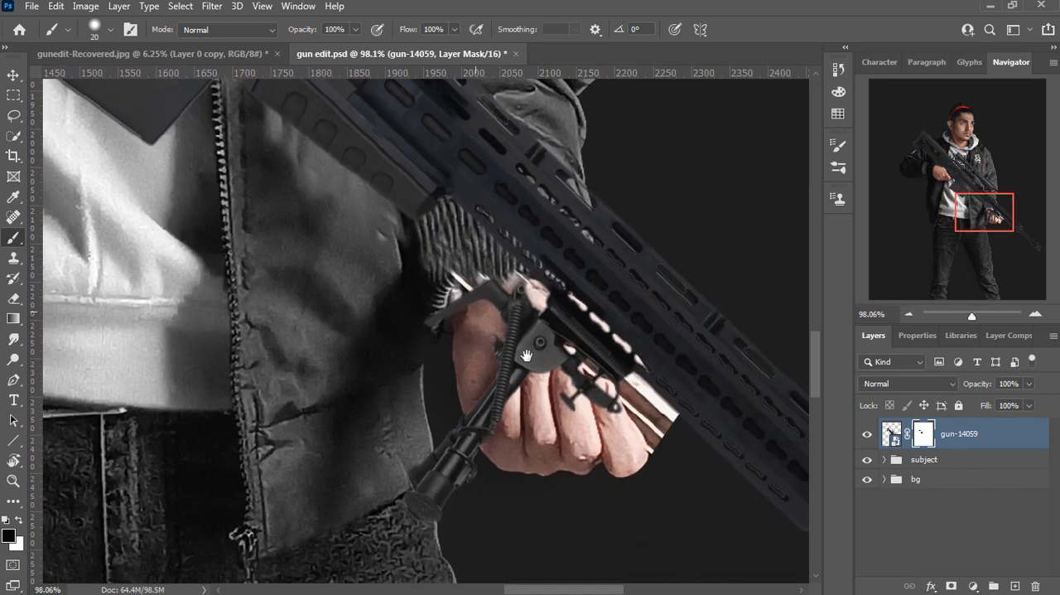
scroll(502, 455, "up", 3)
scroll(555, 421, "up", 5)
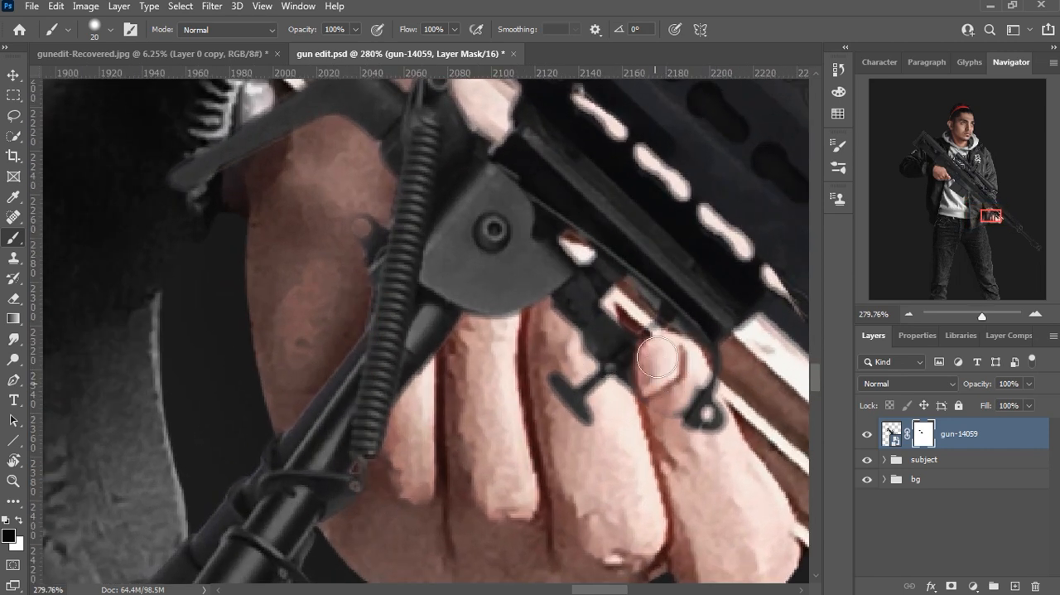
mouse_move(657, 357)
left_mouse_down()
mouse_move(659, 398)
mouse_move(698, 373)
left_mouse_up()
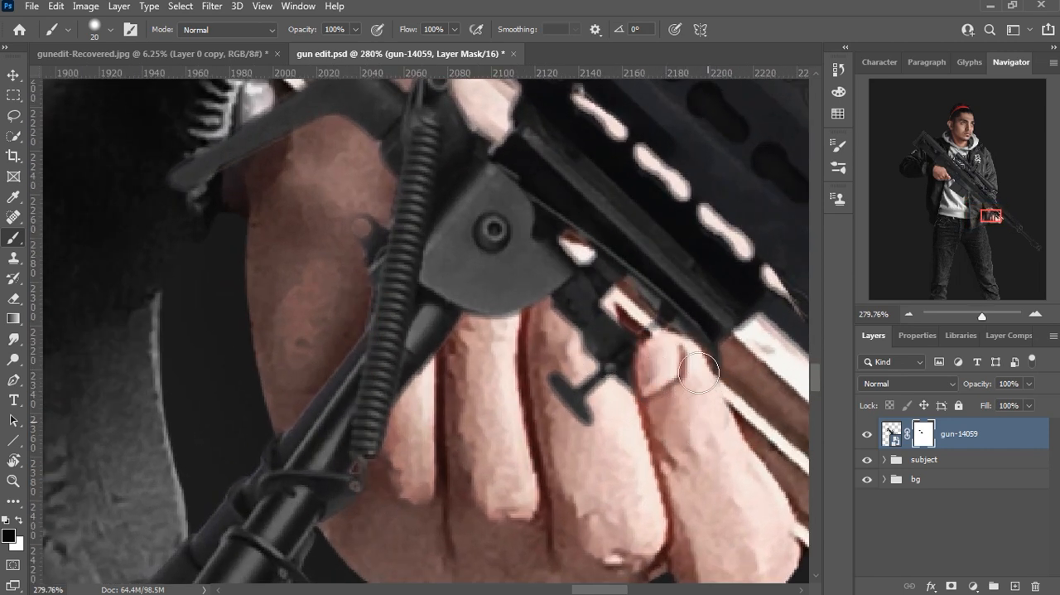
mouse_move(572, 336)
left_mouse_down()
mouse_move(557, 255)
mouse_move(547, 267)
mouse_move(564, 251)
mouse_move(584, 277)
mouse_move(579, 348)
mouse_move(548, 359)
left_mouse_up()
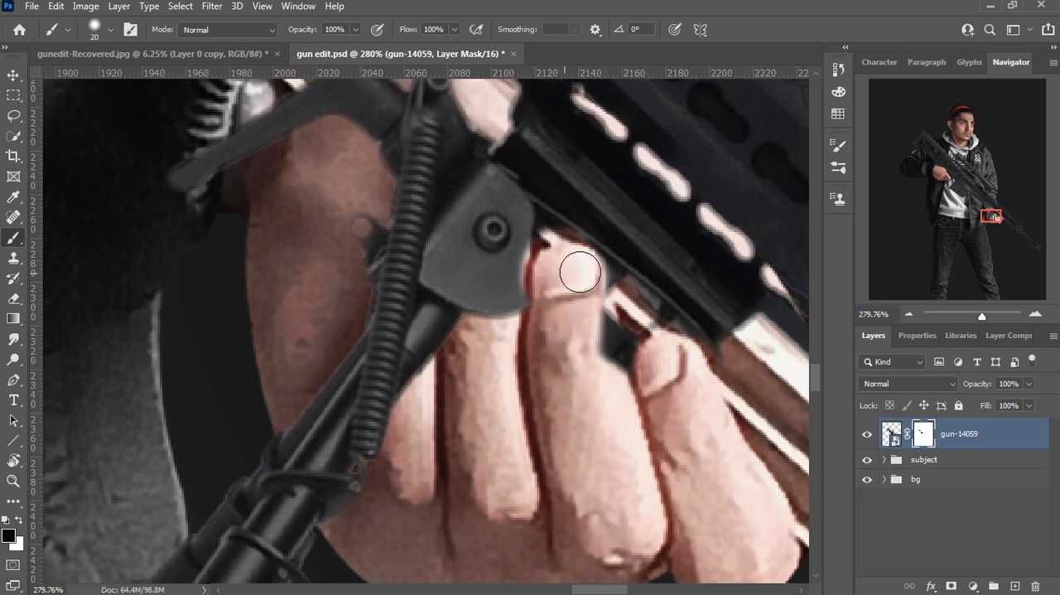
Step: Mask out the rest of the bipod over the front hand and jacket hem, enlarging the black brush to 40 px
left_click_drag(538, 283, 568, 371)
left_click_drag(408, 252, 407, 399)
left_click_drag(358, 360, 415, 324)
scroll(569, 375, "down", 10)
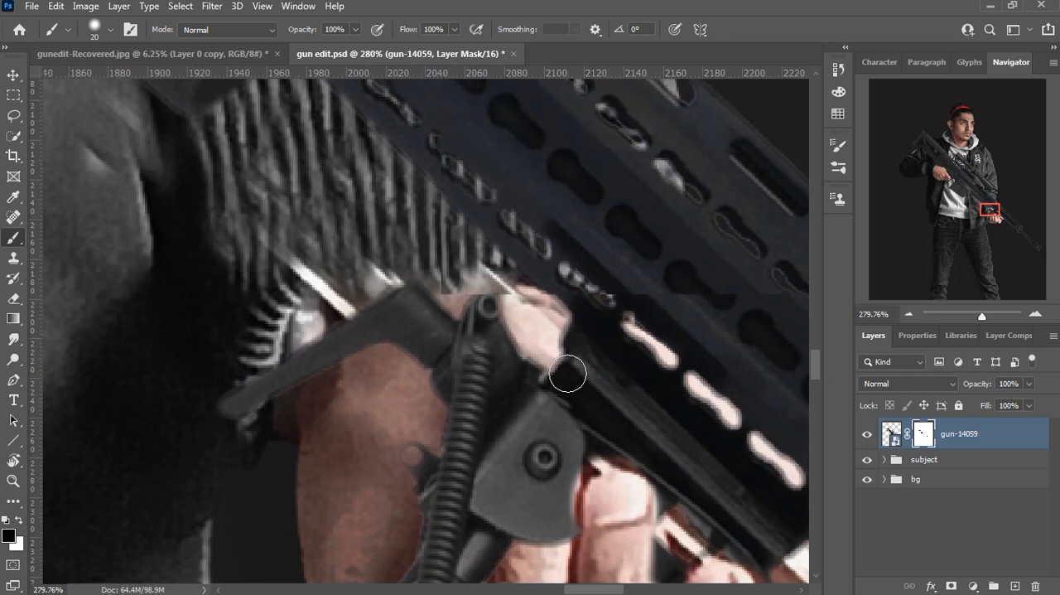
scroll(609, 389, "up", 6)
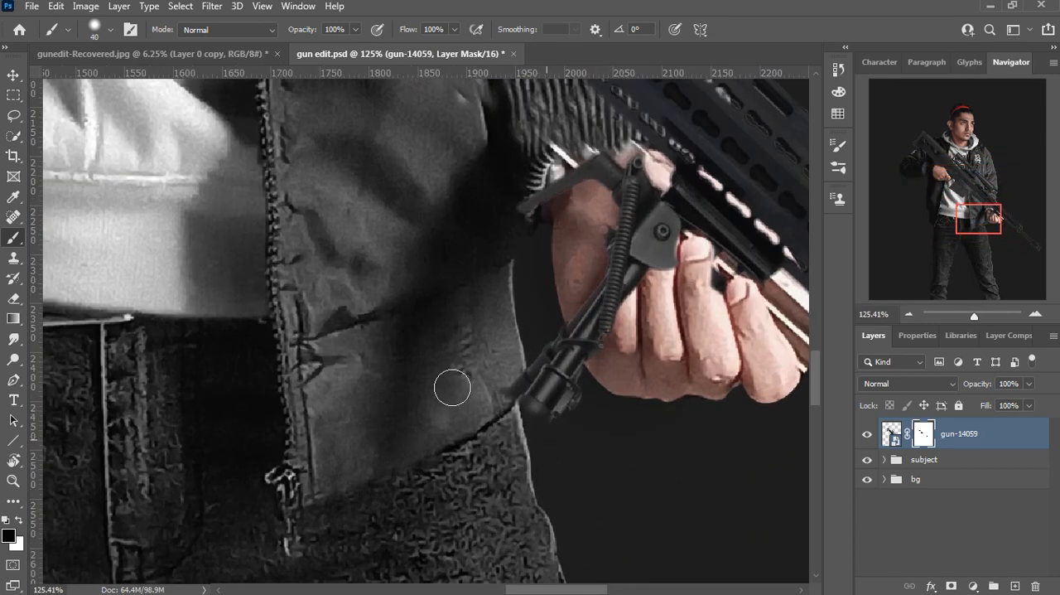
mouse_move(452, 388)
left_mouse_down()
mouse_move(627, 371)
mouse_move(640, 347)
mouse_move(568, 325)
mouse_move(641, 295)
mouse_move(622, 237)
mouse_move(653, 229)
mouse_move(682, 249)
mouse_move(620, 214)
mouse_move(484, 227)
mouse_move(611, 195)
mouse_move(590, 163)
mouse_move(643, 181)
left_mouse_up()
scroll(617, 181, "down", 3)
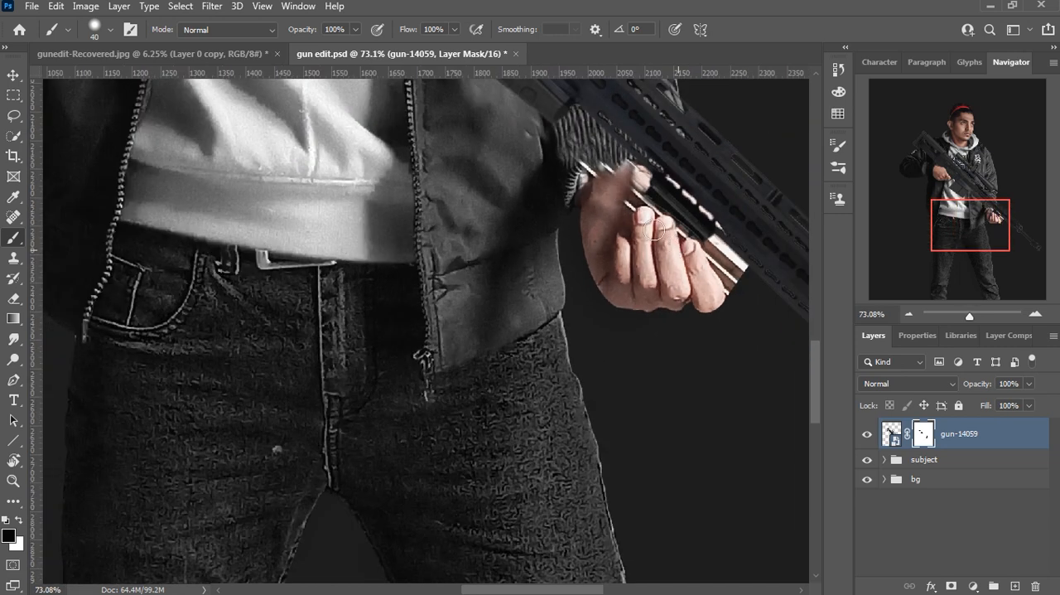
Step: Put the gun layer into a new group named gun with the Move tool active
scroll(683, 259, "down", 6)
key("v")
key("ctrl+g")
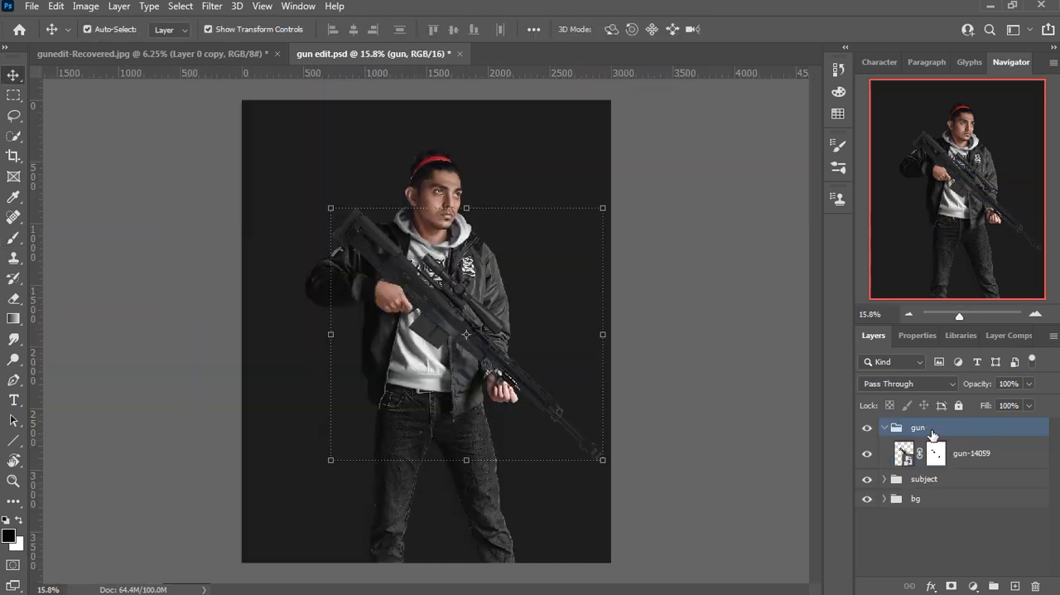
scroll(435, 299, "up", 5)
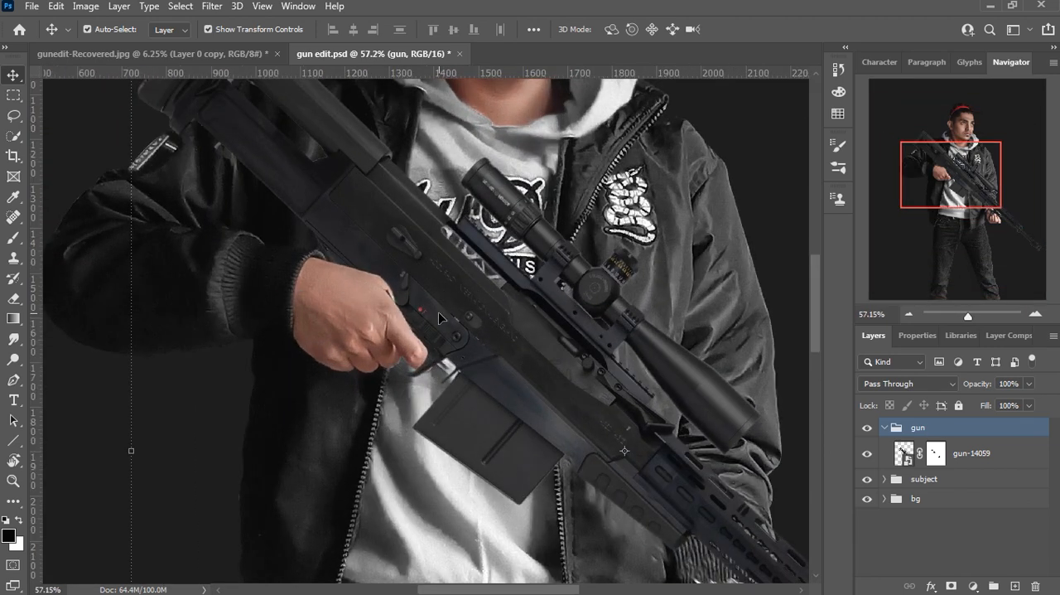
left_click(936, 453)
key("b")
scroll(305, 313, "up", 3)
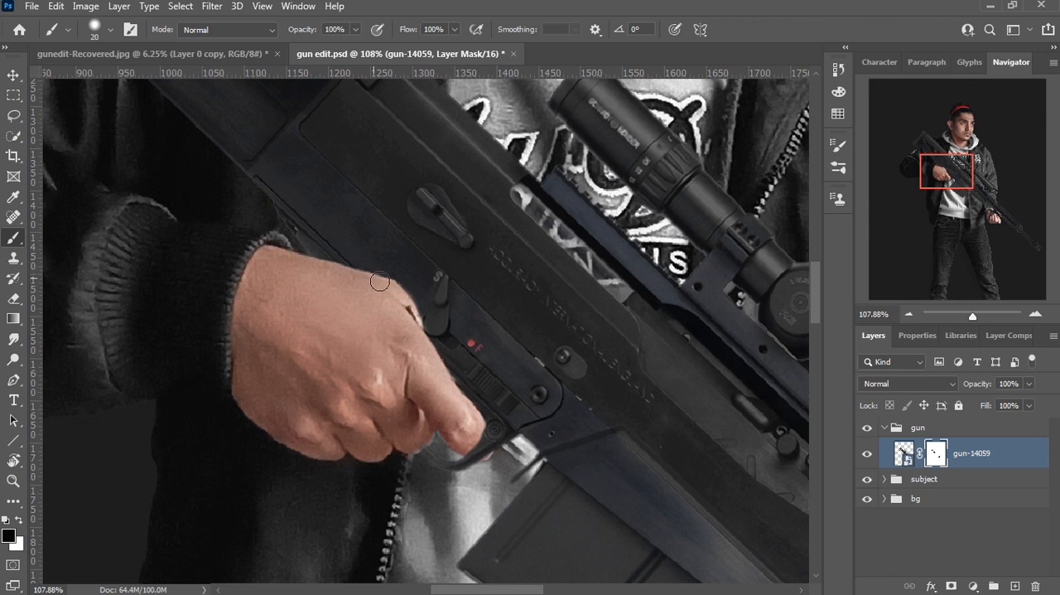
key("v")
key("ctrl+0")
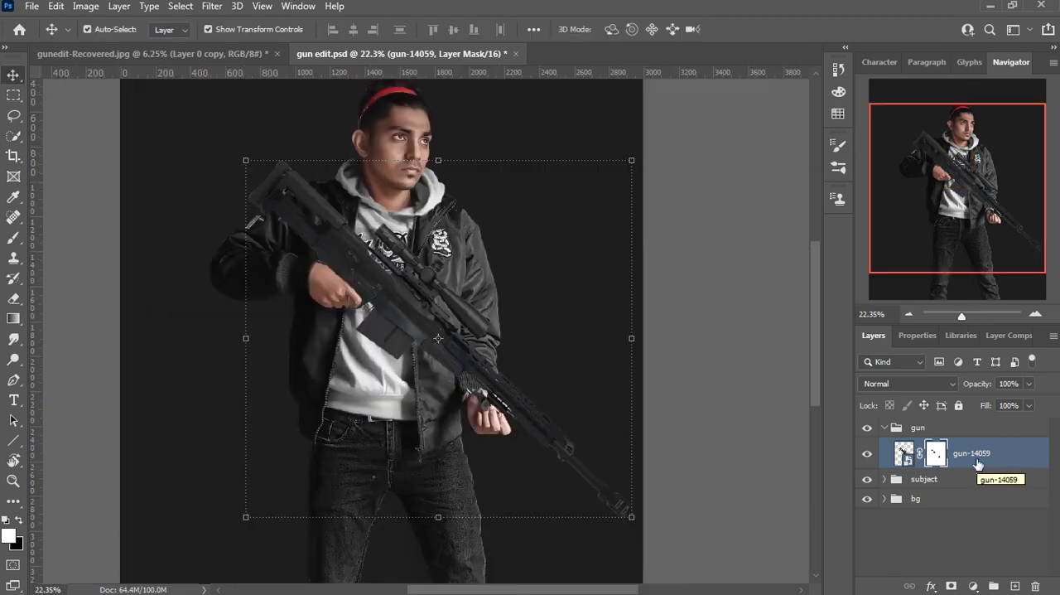
Step: Add a clipped Levels adjustment above the gun layer with midtones at 0.73 and the white input at 224
left_click(973, 586)
left_click(960, 379)
left_click_drag(966, 502, 978, 507)
left_click_drag(888, 501, 895, 503)
left_click_drag(1035, 502, 1014, 502)
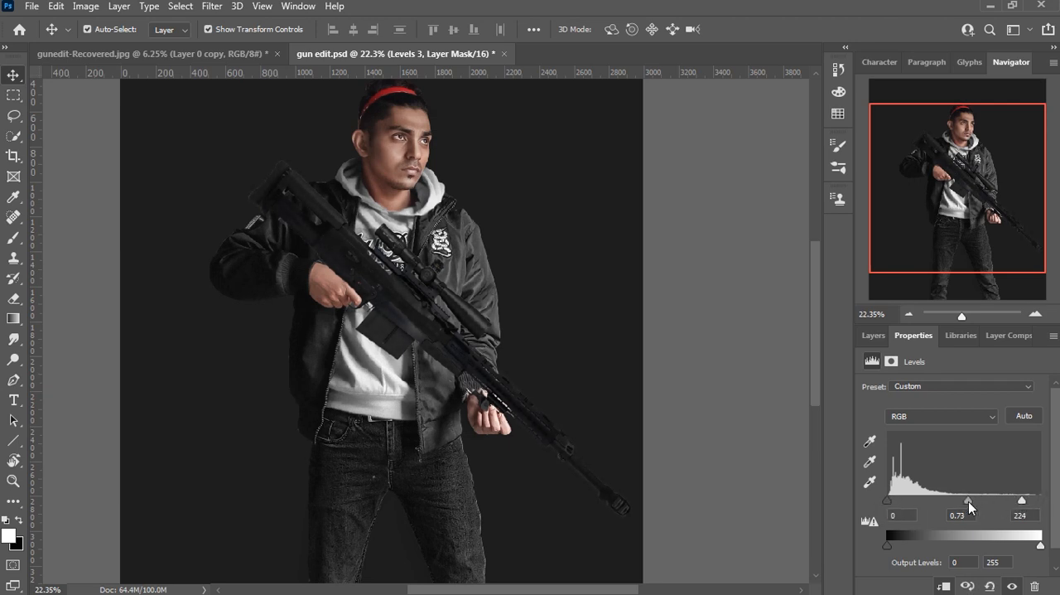
Step: Add a clipped Vibrance adjustment above the gun's Levels layer
left_click(873, 335)
left_click(974, 587)
left_click(971, 419)
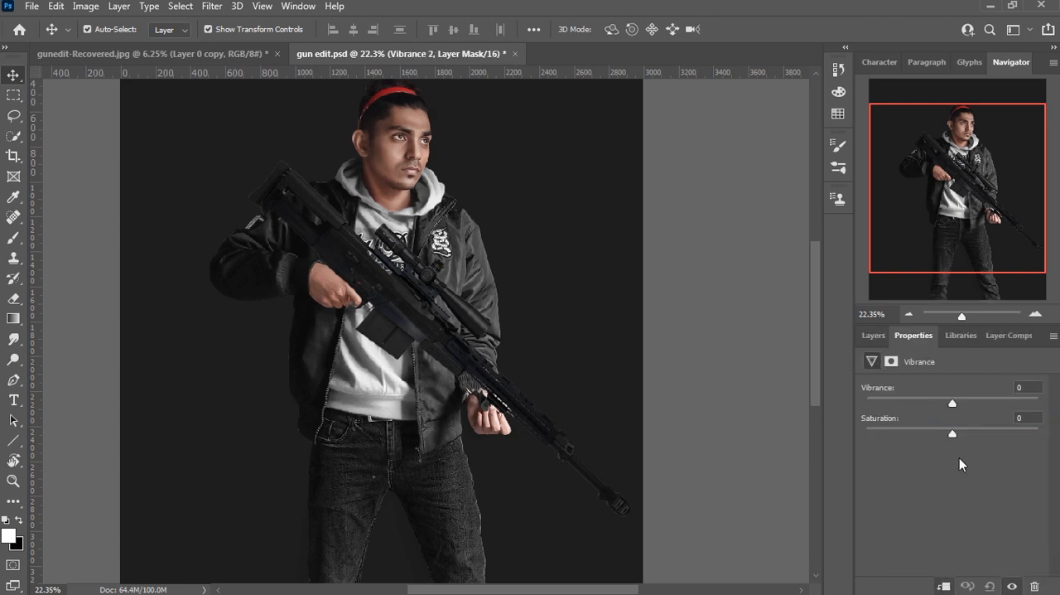
left_click(873, 336)
Step: Add a clipped Brightness/Contrast adjustment above the gun's Vibrance layer and fine-tune it
left_click(968, 586)
left_click(971, 356)
left_click_drag(950, 460, 954, 435)
left_click(874, 336)
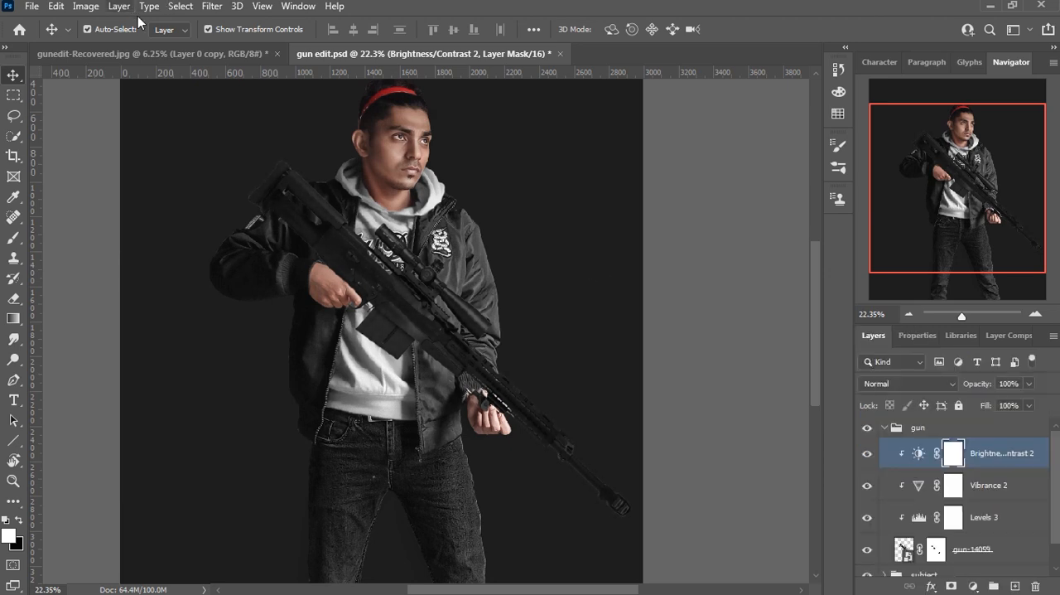
left_click(1014, 585)
left_click(983, 468, "alt")
left_click(908, 384)
left_click(917, 391)
key("ctrl+z")
key("ctrl+z")
key("ctrl+z")
Step: Create a neutral grey Overlay layer named d and b in the gun group and clip it to the gun
left_click(118, 6)
mouse_move(166, 27)
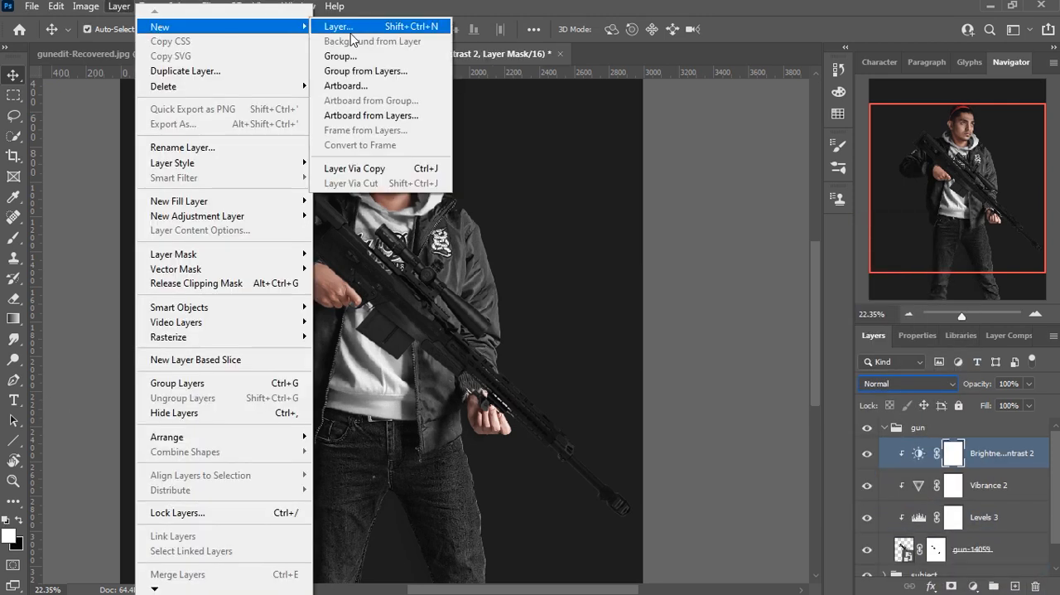
left_click(350, 32)
type("d and b")
left_click(720, 235)
left_click(729, 364)
left_click(695, 256)
left_click(936, 171)
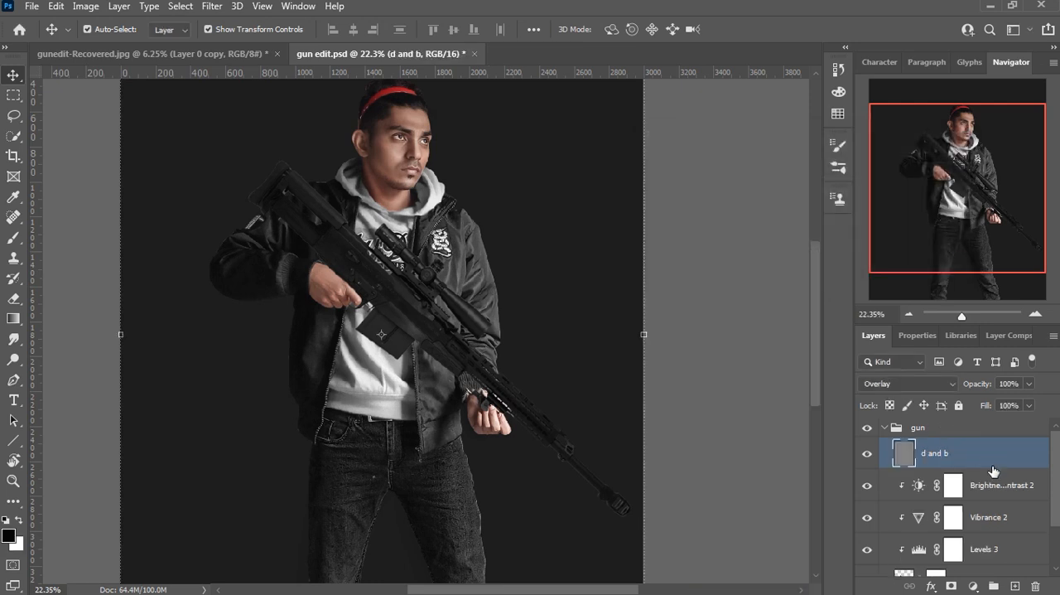
left_click(1022, 465, "alt")
Step: Brighten the scope's highlights on the d and b layer with a soft white brush at 0% hardness and 9% flow, enlarged to 45 px
key("b")
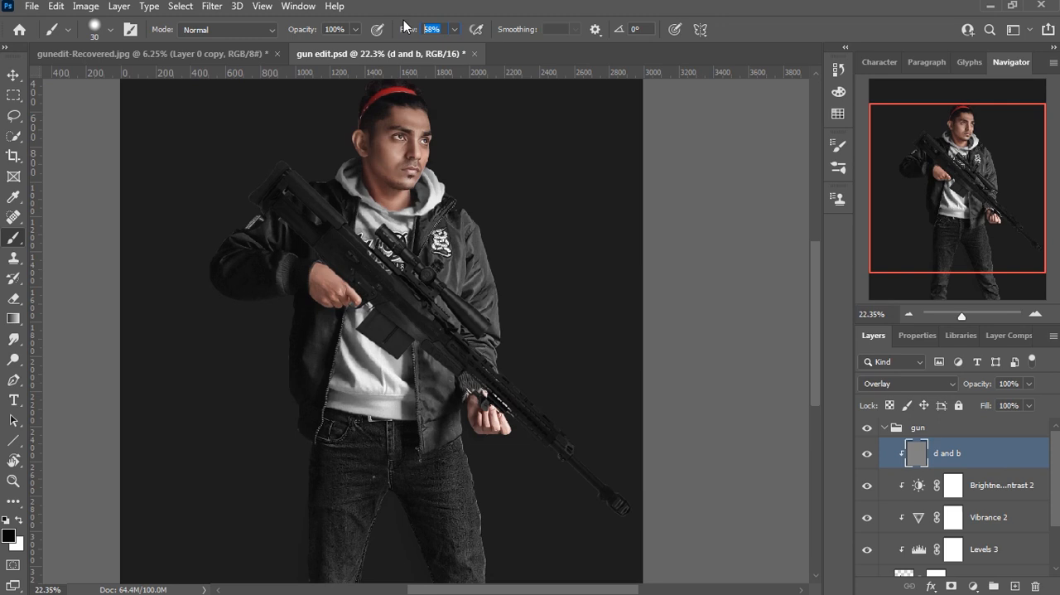
left_click(111, 31)
left_click(81, 114)
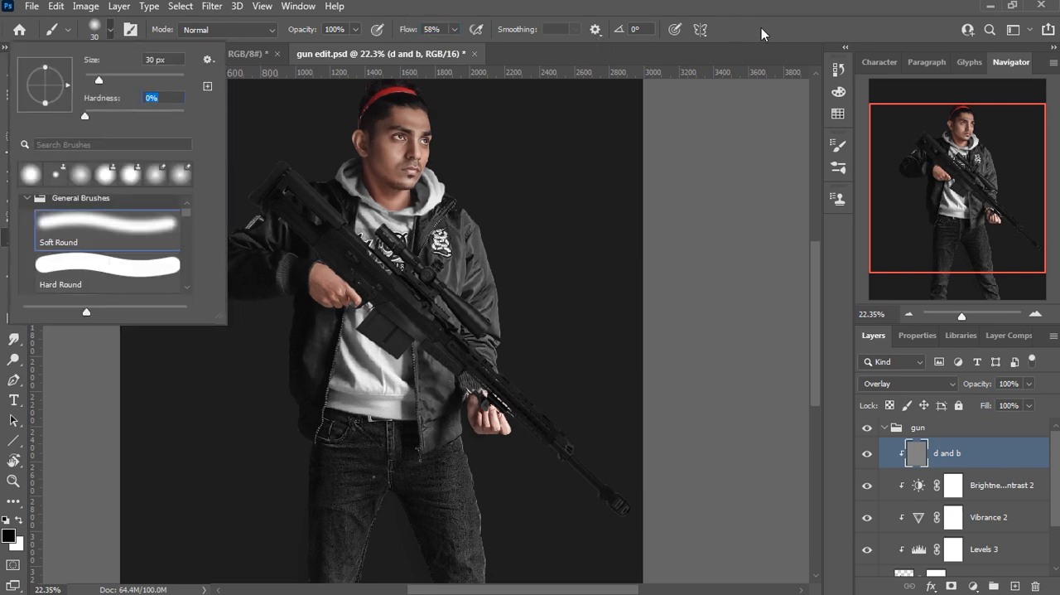
left_click(762, 29)
scroll(427, 278, "up", 1)
left_click_drag(452, 31, 421, 66)
scroll(524, 215, "up", 5)
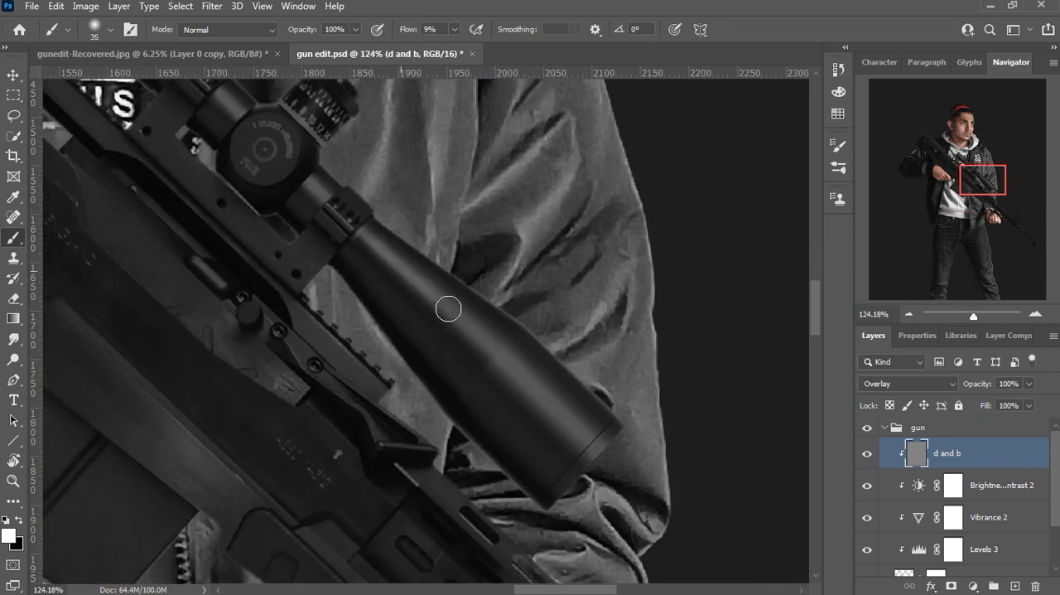
mouse_move(448, 308)
left_mouse_down()
mouse_move(594, 441)
mouse_move(359, 230)
mouse_move(400, 428)
left_mouse_up()
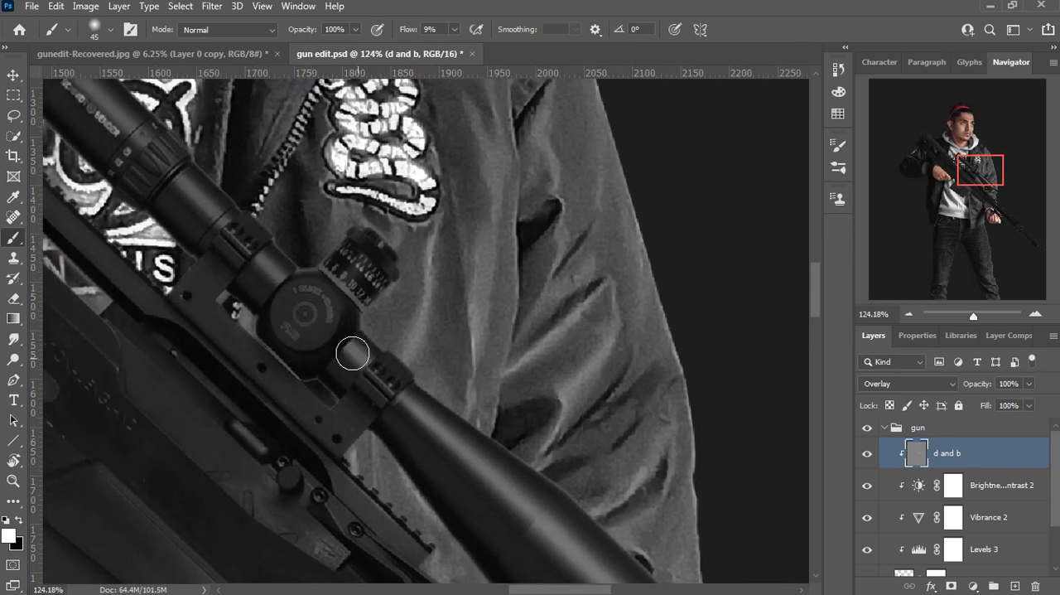
mouse_move(282, 280)
left_mouse_down()
mouse_move(214, 221)
mouse_move(369, 356)
left_mouse_up()
left_click_drag(235, 207, 352, 327)
scroll(447, 441, "down", 2)
scroll(447, 440, "down", 3)
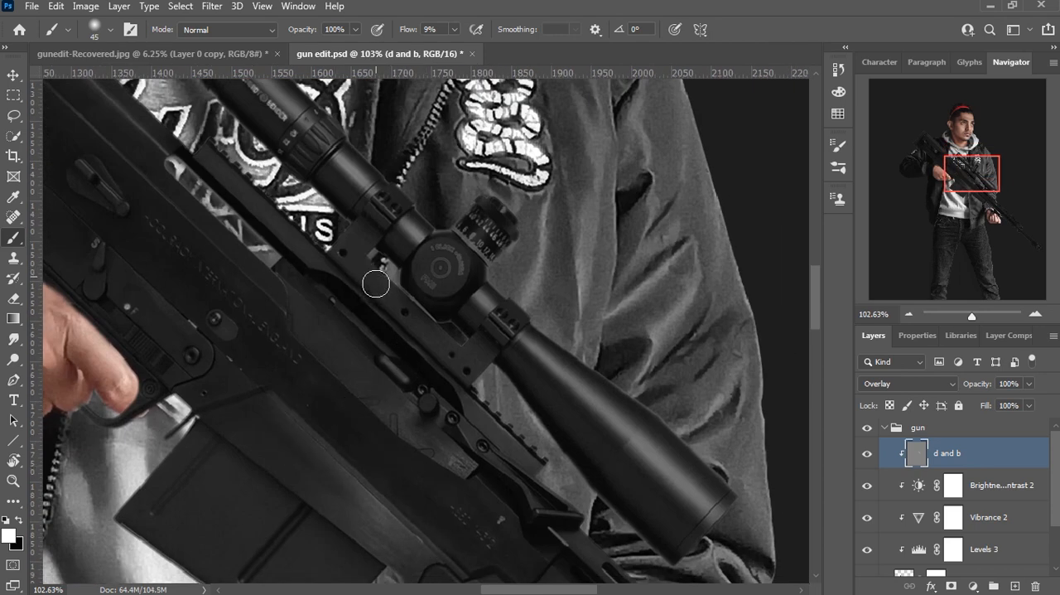
Step: Brighten the scope mount with a 20 px white brush and the handguard and barrel with a 70 px one
scroll(311, 256, "up", 1)
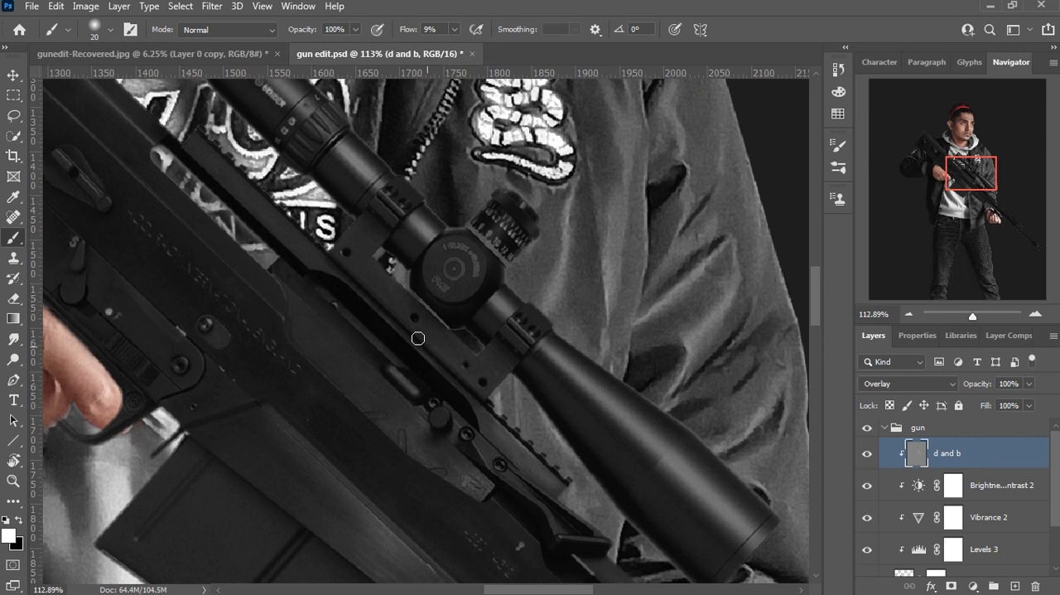
left_click_drag(414, 442, 257, 141)
left_click_drag(662, 535, 230, 244)
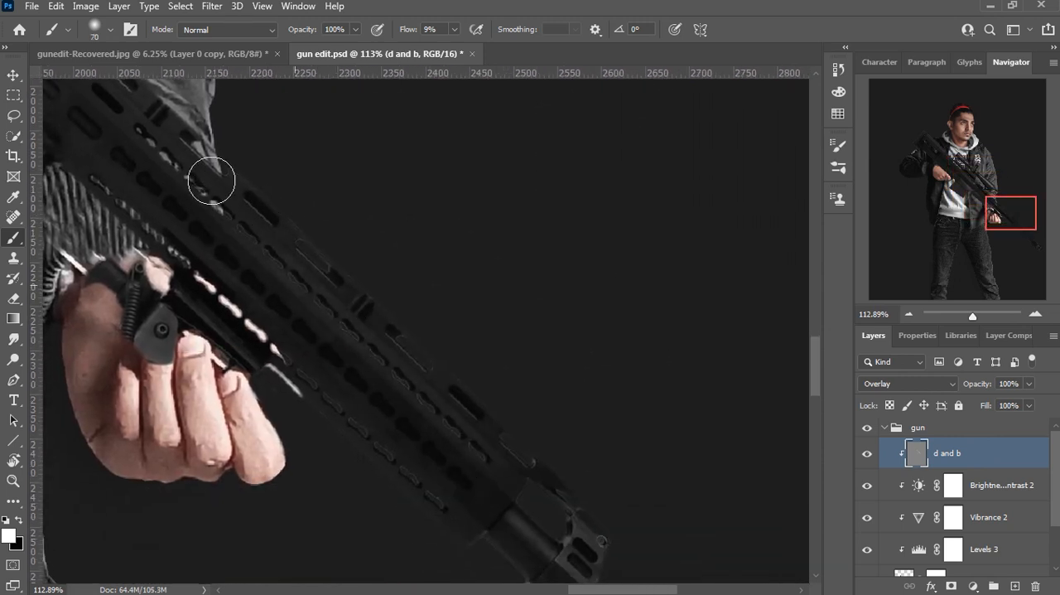
left_click_drag(582, 493, 343, 199)
scroll(329, 339, "down", 12)
left_click_drag(54, 130, 405, 486)
Step: Brighten the gun's stock and receiver with the 70 px white brush at 15% flow
scroll(214, 207, "up", 1)
scroll(213, 206, "up", 2)
left_click_drag(454, 29, 457, 50)
left_click_drag(200, 181, 307, 295)
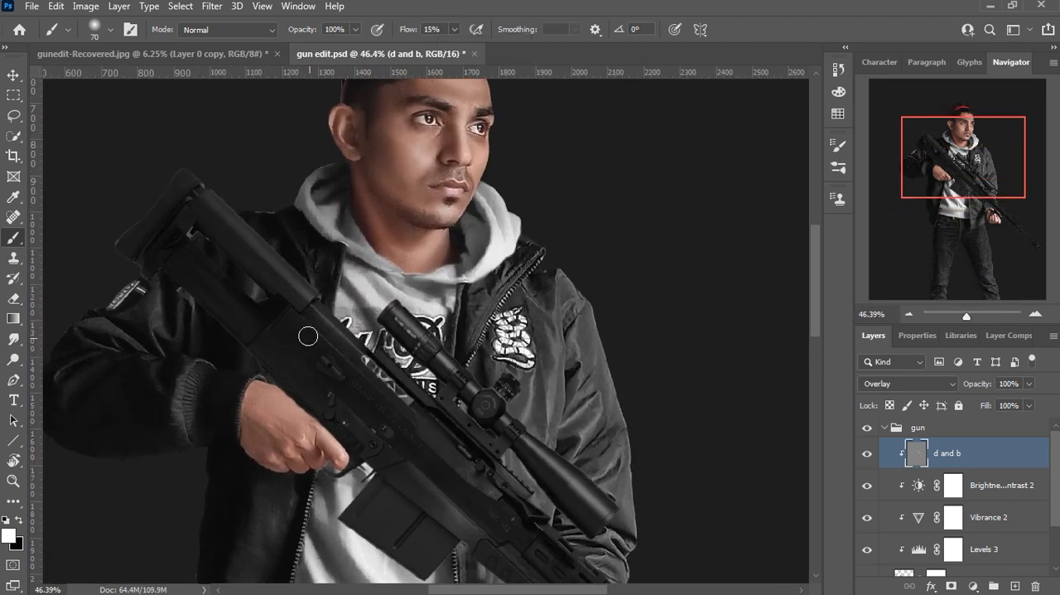
key("ctrl+0")
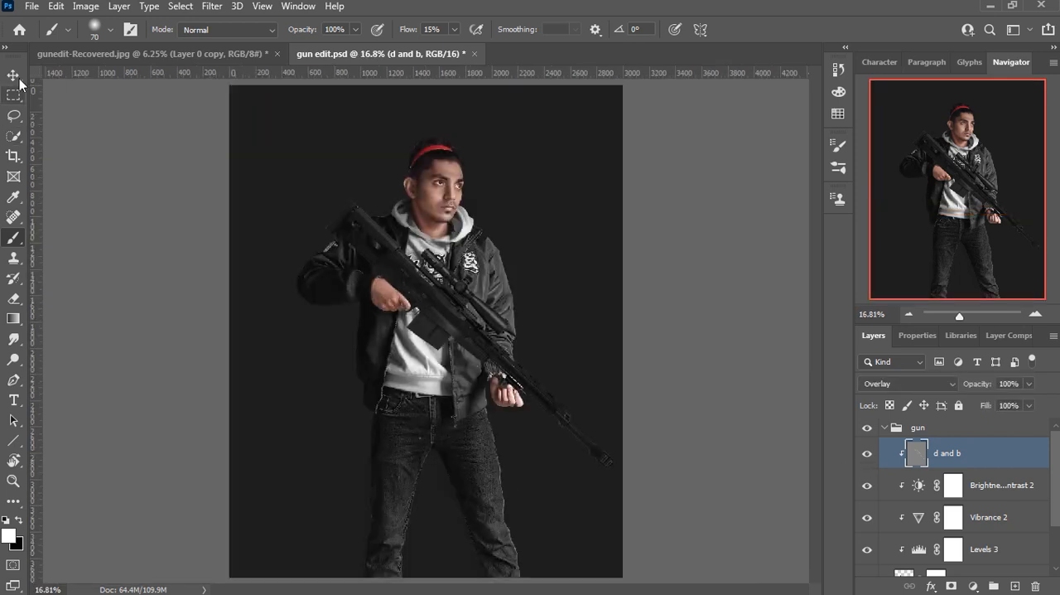
Step: Add a clipped Brightness/Contrast adjustment with brightness -124 below Layer 3 in the subject group and invert its mask
left_click(16, 77)
left_click(885, 428)
left_click(885, 447)
scroll(937, 525, "down", 3)
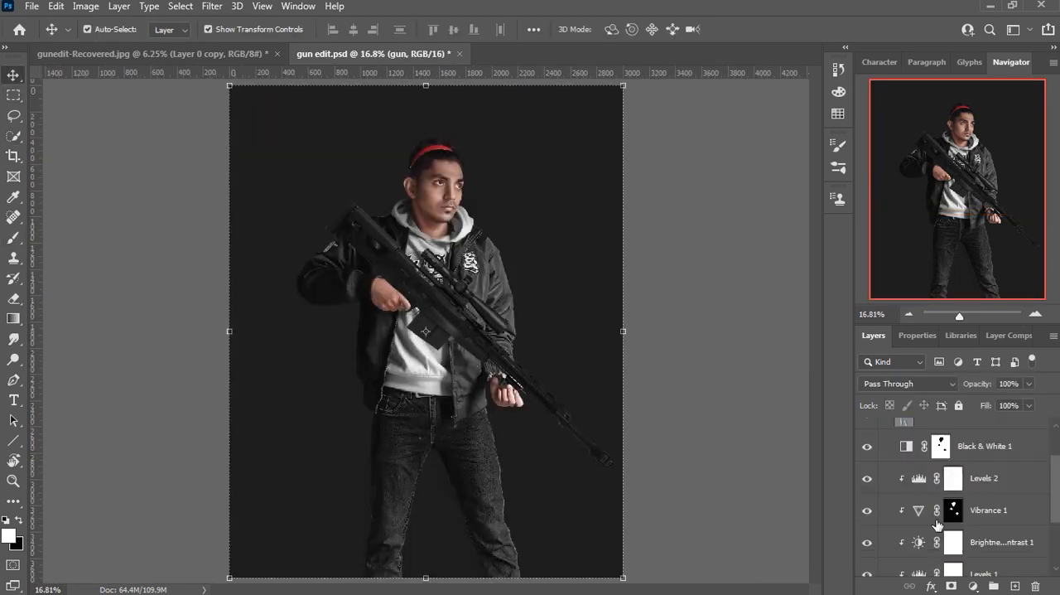
scroll(937, 525, "down", 3)
left_click(961, 563)
left_click(986, 361)
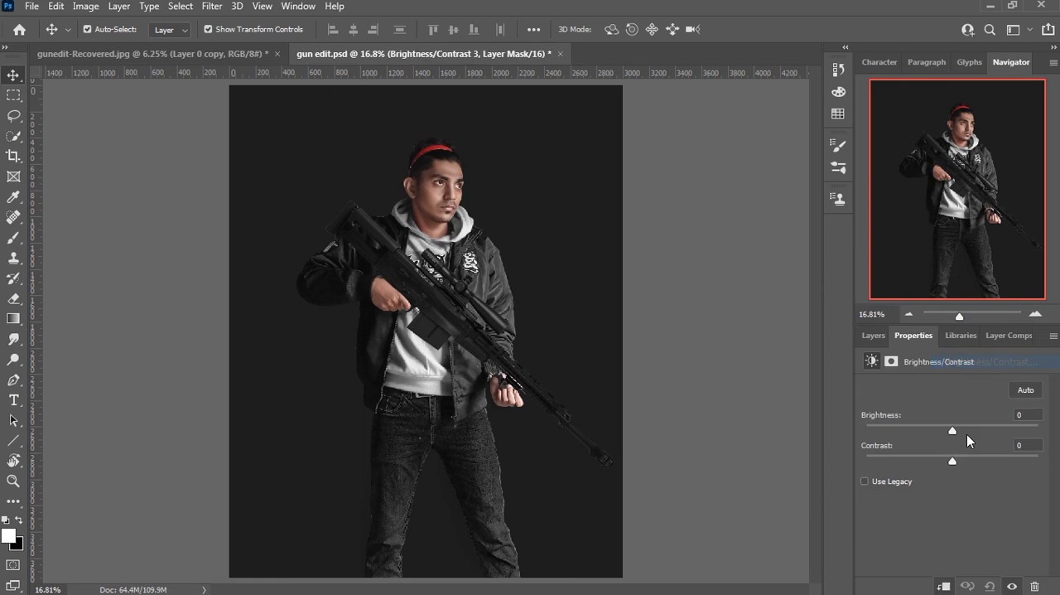
left_click_drag(952, 434, 883, 432)
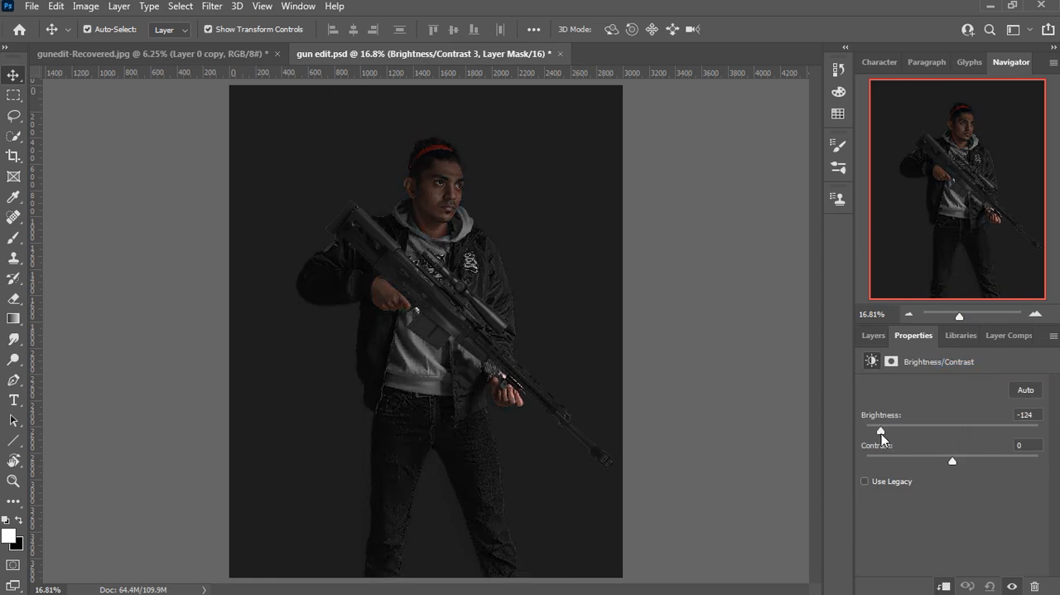
left_click(874, 334)
key("ctrl+i")
Step: Paint the gun's shadow over the hand, hoodie and jacket on the inverted mask with a 400 px white brush at 15% flow
key("b")
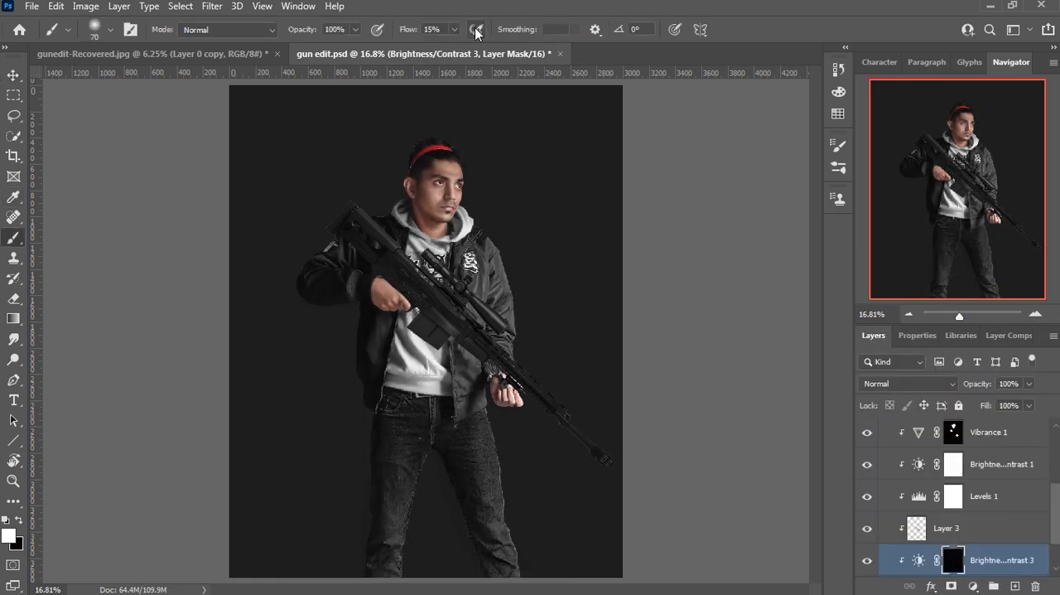
scroll(430, 286, "up", 6)
key("]")
key("]")
key("]")
key("]")
key("]")
key("]")
key("]")
key("]")
key("]")
key("]")
mouse_move(373, 235)
left_mouse_down()
mouse_move(439, 276)
mouse_move(530, 348)
mouse_move(528, 365)
mouse_move(483, 331)
mouse_move(535, 381)
mouse_move(511, 426)
mouse_move(368, 315)
mouse_move(431, 332)
mouse_move(278, 174)
mouse_move(369, 239)
mouse_move(503, 304)
mouse_move(503, 349)
mouse_move(473, 402)
mouse_move(486, 403)
mouse_move(422, 346)
mouse_move(572, 474)
mouse_move(619, 471)
mouse_move(589, 472)
mouse_move(502, 412)
mouse_move(476, 350)
mouse_move(534, 342)
mouse_move(363, 194)
mouse_move(330, 196)
left_mouse_up()
Step: Remove excess shadow around the rear hand and along the gun with a black brush reduced to 150 px
key("x")
scroll(353, 290, "up", 5)
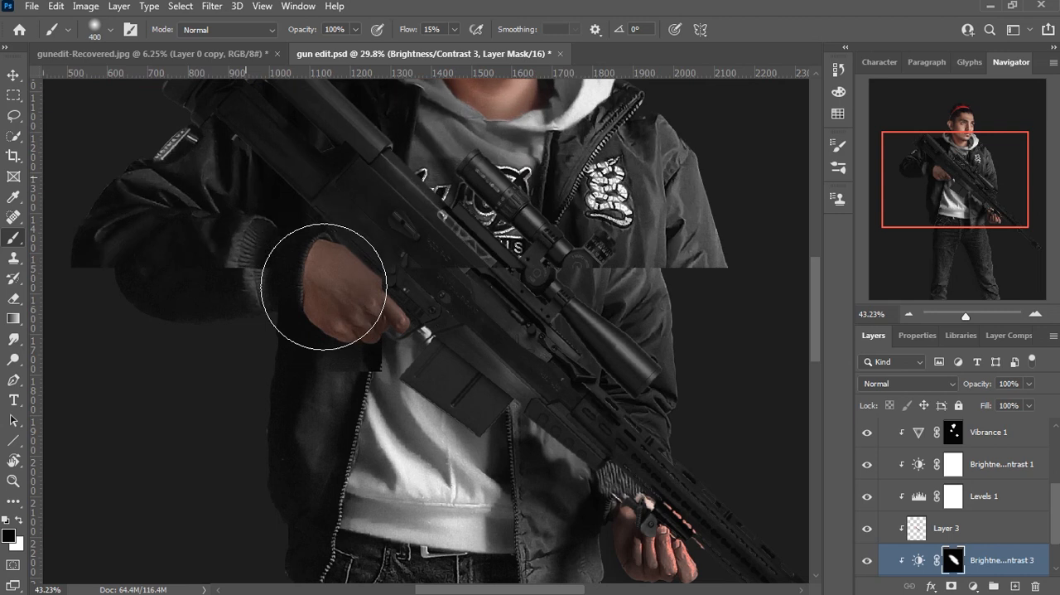
key("bracketleft")
key("bracketleft")
key("bracketleft")
key("bracketleft")
key("bracketleft")
mouse_move(358, 355)
left_mouse_down()
mouse_move(401, 329)
mouse_move(426, 351)
mouse_move(417, 332)
mouse_move(277, 225)
left_mouse_up()
mouse_move(713, 488)
left_mouse_down()
mouse_move(334, 276)
mouse_move(287, 165)
left_mouse_up()
mouse_move(281, 252)
left_mouse_down()
mouse_move(377, 305)
mouse_move(367, 226)
mouse_move(332, 207)
left_mouse_up()
scroll(338, 125, "down", 3)
Step: Deepen the shadow on the hoodie and jacket beside the gun with the 150 px white brush at 100% flow
left_click(454, 29)
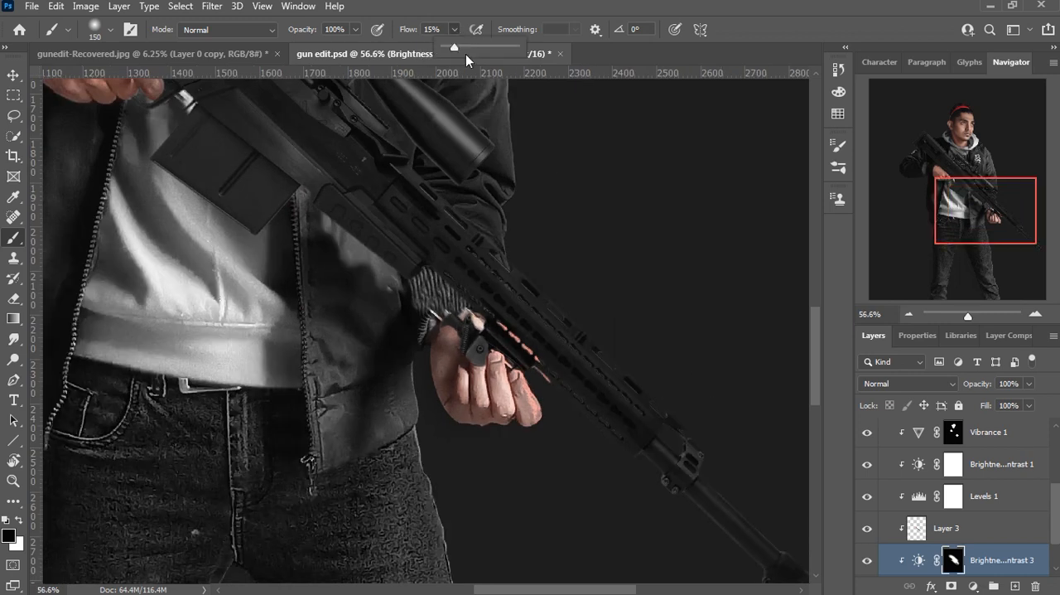
left_click(522, 57)
left_click_drag(254, 228, 272, 321)
mouse_move(392, 374)
left_mouse_down()
mouse_move(353, 316)
mouse_move(406, 397)
left_mouse_up()
key("ctrl+z")
key("x")
left_click_drag(298, 244, 382, 364)
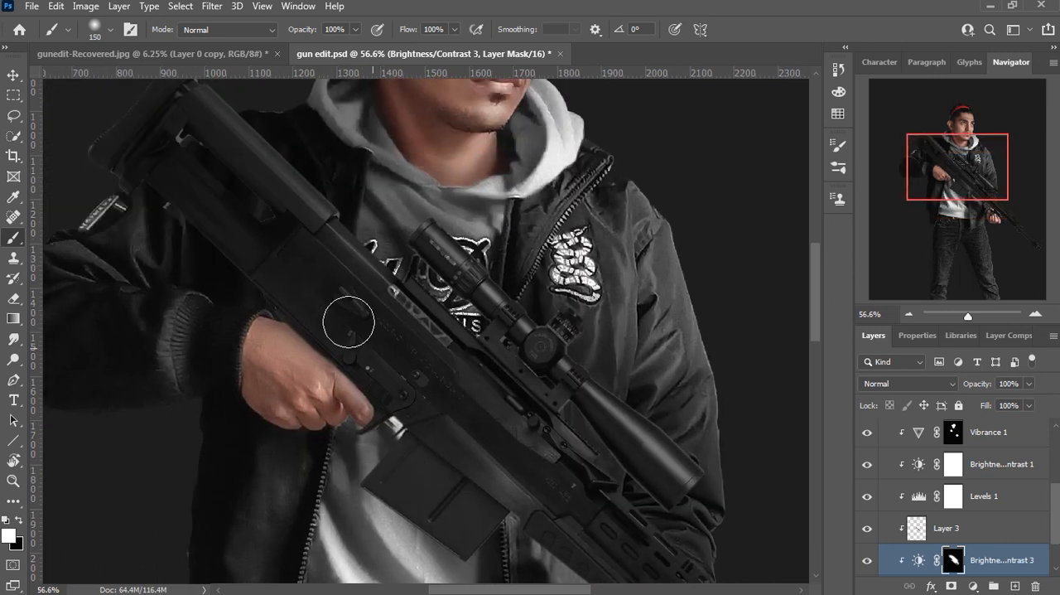
left_click_drag(245, 265, 350, 348)
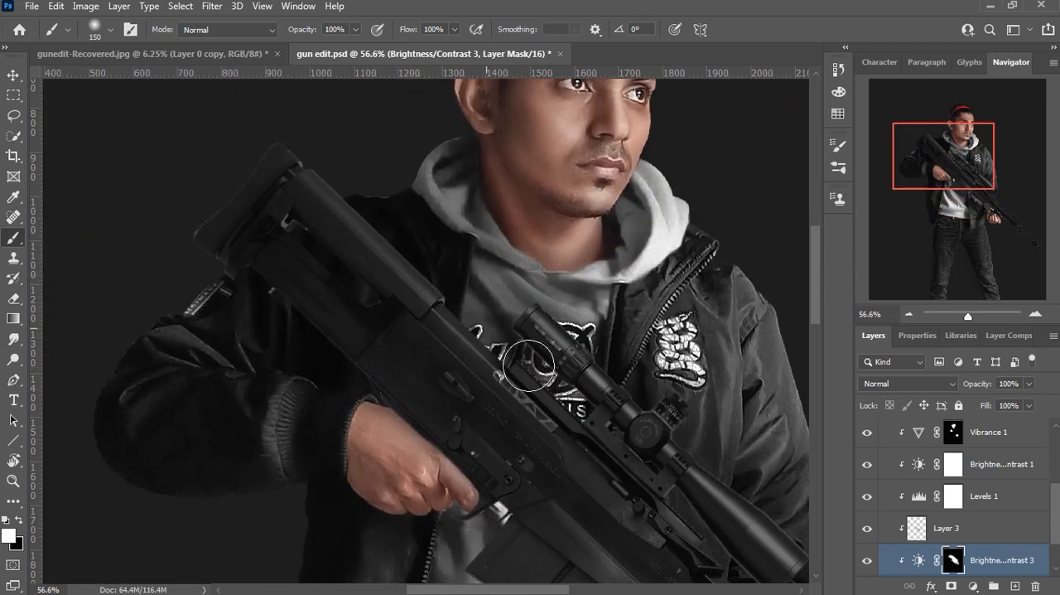
left_click_drag(478, 331, 499, 200)
left_click_drag(473, 305, 429, 478)
Step: Fade the shadow over the hood and jacket with a 400 px black brush at 15% flow
key("x")
mouse_move(456, 272)
left_mouse_down()
mouse_move(537, 334)
mouse_move(419, 245)
left_mouse_up()
key("ctrl+z")
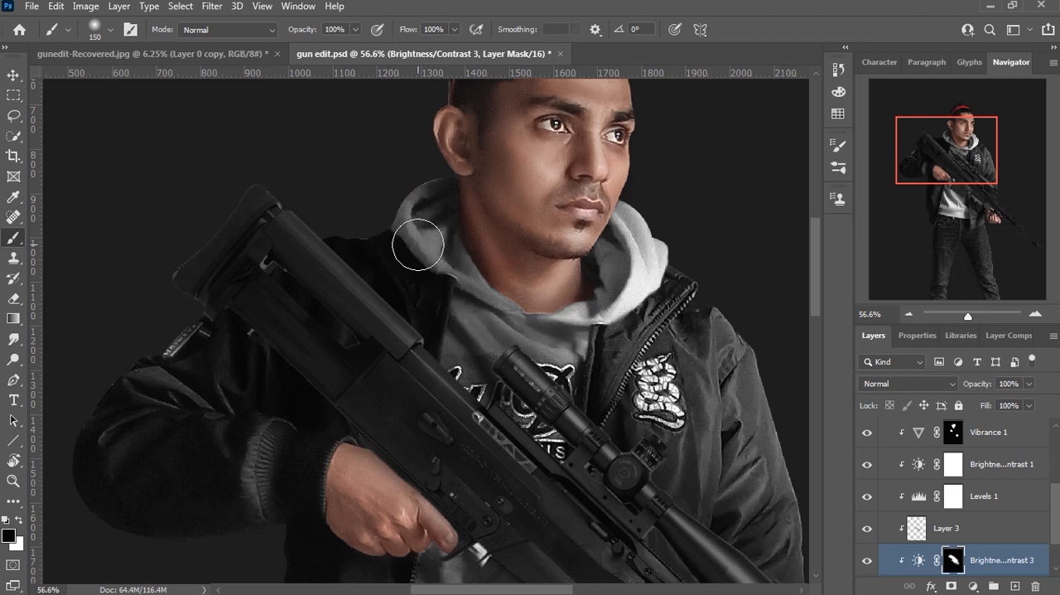
left_click(454, 30)
left_click_drag(454, 48, 392, 58)
left_click(847, 27)
key("bracketright")
key("bracketright")
key("bracketright")
key("bracketright")
key("bracketright")
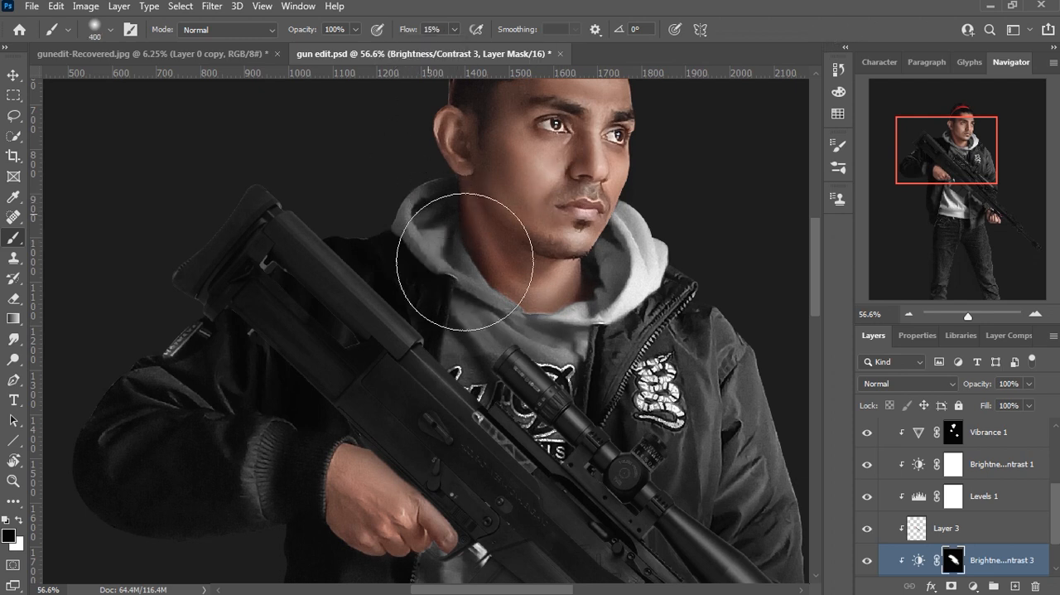
left_click_drag(537, 331, 414, 194)
left_click_drag(383, 517, 375, 246)
Step: Paint a contact shadow on the rear hand where it meets the gun with a 40 px white brush at 100% flow
scroll(375, 246, "up", 4)
key("x")
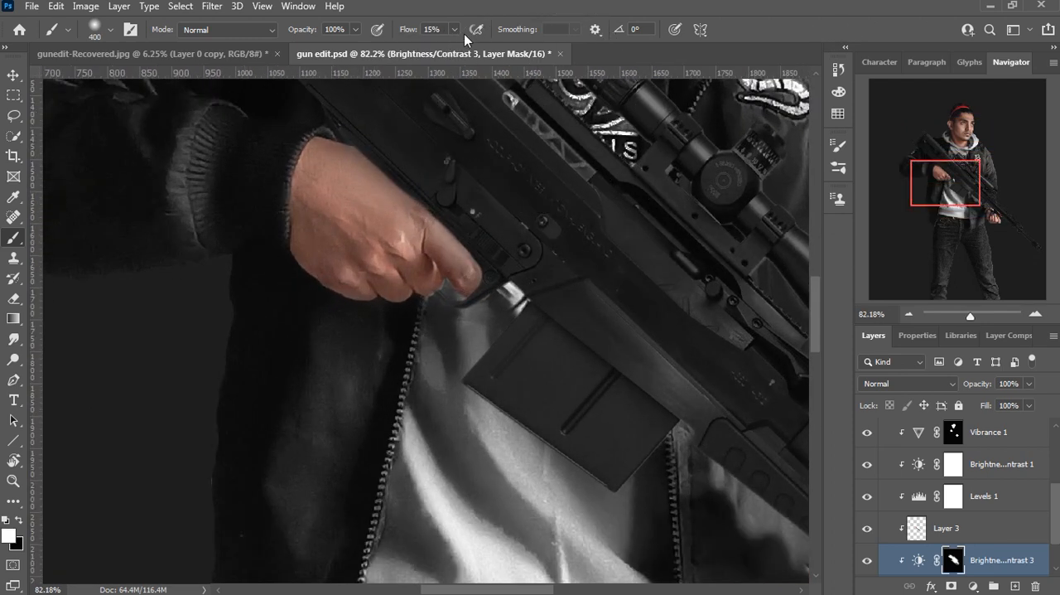
left_click(766, 31)
left_click_drag(440, 215, 398, 314)
scroll(398, 320, "up", 2)
key("bracketleft")
key("bracketleft")
key("bracketleft")
key("bracketleft")
key("bracketleft")
key("bracketleft")
key("bracketleft")
key("bracketleft")
key("bracketleft")
key("bracketleft")
key("bracketleft")
key("bracketleft")
key("bracketleft")
left_click_drag(276, 218, 457, 398)
key("ctrl+z")
mouse_move(275, 209)
left_mouse_down()
mouse_move(375, 303)
mouse_move(268, 213)
mouse_move(211, 190)
mouse_move(391, 307)
mouse_move(461, 381)
mouse_move(459, 437)
mouse_move(388, 429)
left_mouse_up()
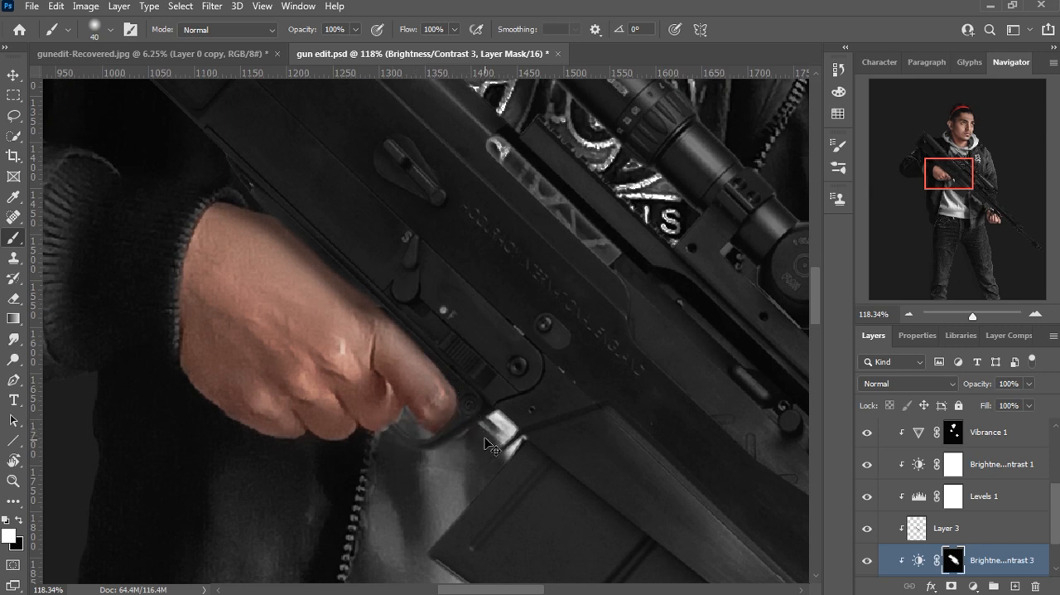
Step: Build up the shadow on the rear hand, shirt and jacket under the gun with a white brush at 15% flow, enlarged to 150 px
scroll(402, 295, "down", 5)
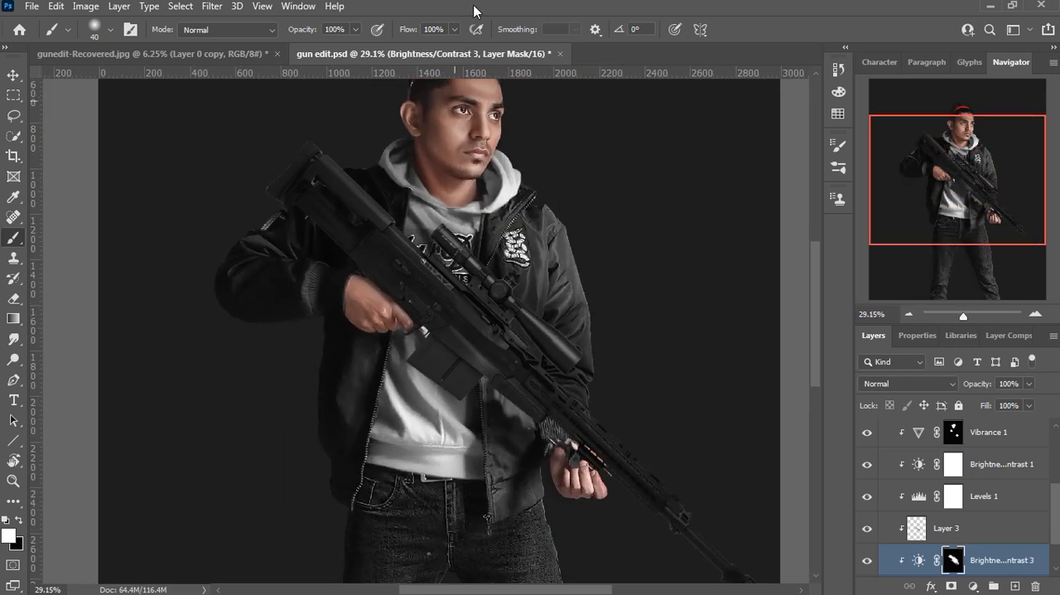
scroll(406, 267, "up", 3)
key("bracketright")
key("bracketright")
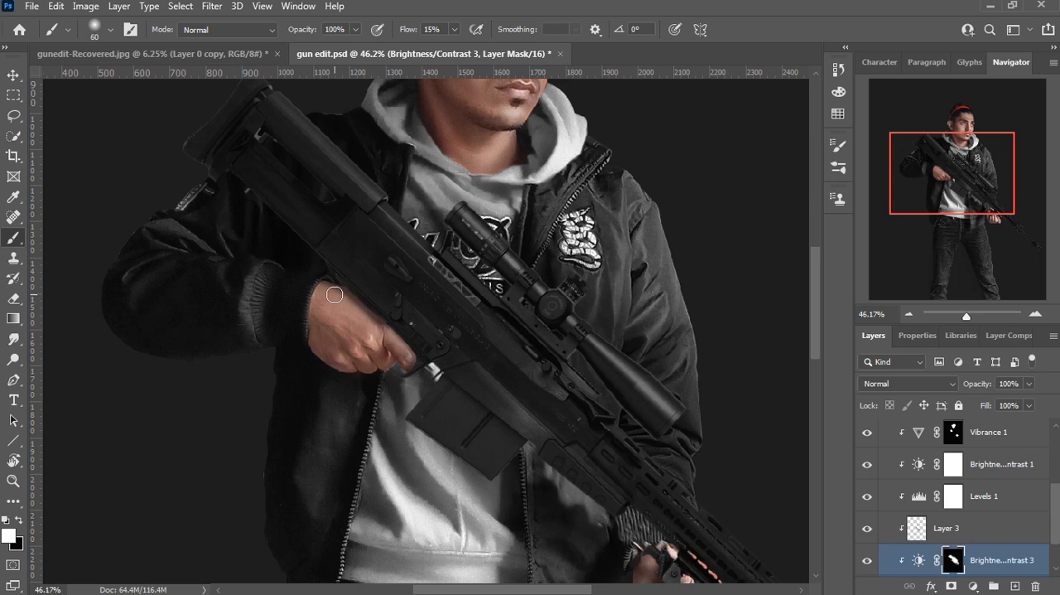
key("bracketright")
left_click_drag(359, 299, 309, 276)
left_click_drag(568, 406, 367, 196)
mouse_move(478, 366)
left_mouse_down()
mouse_move(506, 380)
mouse_move(445, 418)
mouse_move(457, 406)
left_mouse_up()
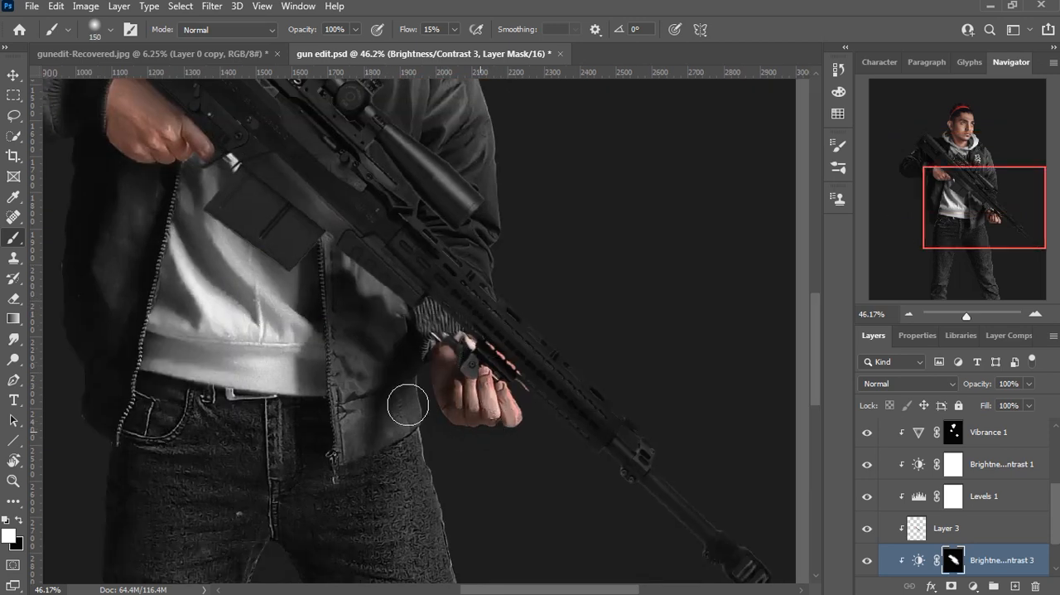
left_click_drag(340, 280, 370, 378)
Step: Add a blank layer above the d and b layer in the subject group
scroll(989, 481, "up", 3)
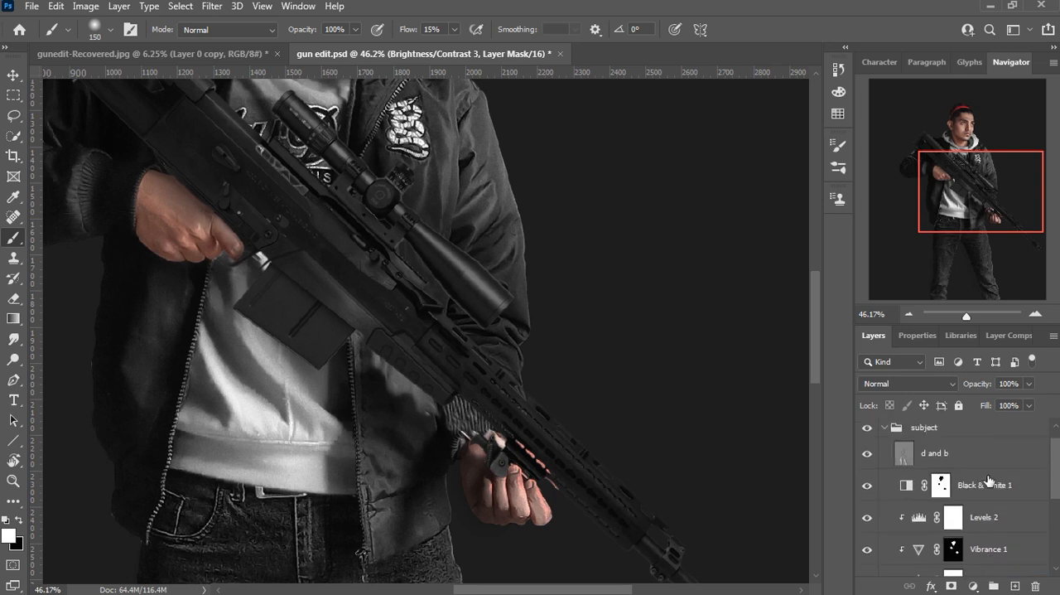
key("ctrl+shift+alt+n")
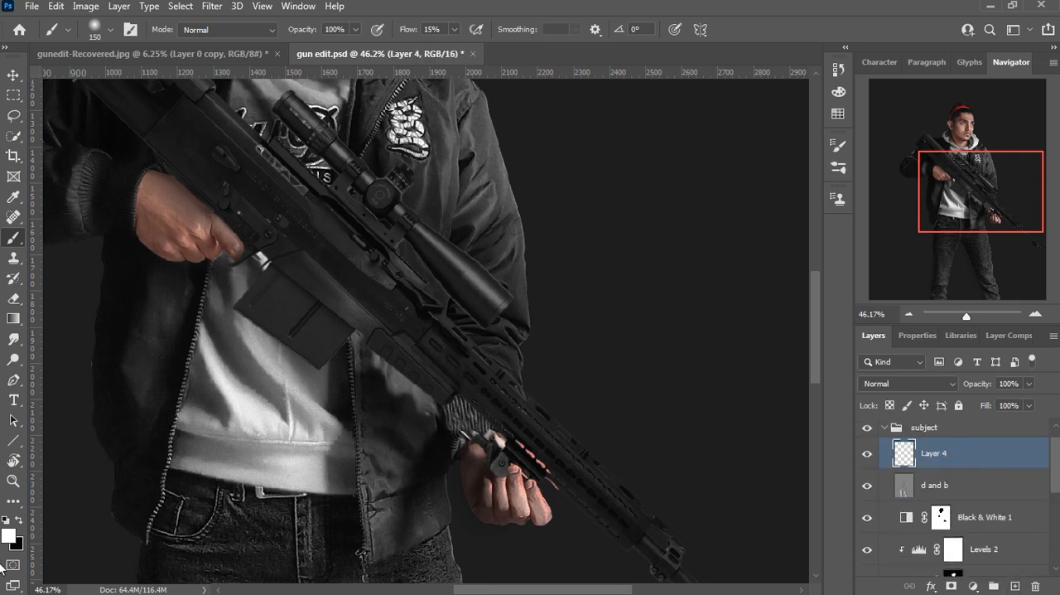
scroll(294, 331, "up", 5)
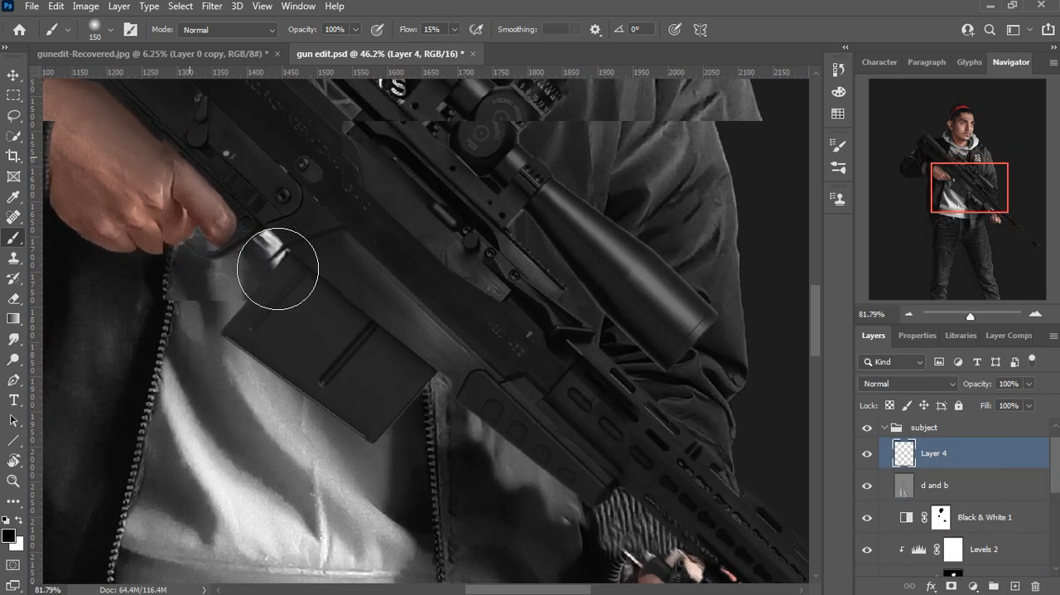
Step: Paint a soft shadow on the shirt along the magazine's lower edge with a black brush at 15% flow
mouse_move(292, 252)
left_mouse_down()
mouse_move(272, 287)
mouse_move(296, 274)
mouse_move(271, 246)
left_mouse_up()
key("ctrl+z")
key("bracketleft")
key("bracketleft")
key("bracketleft")
key("bracketleft")
key("bracketleft")
key("bracketleft")
mouse_move(398, 474)
left_mouse_down()
mouse_move(289, 407)
mouse_move(323, 431)
left_mouse_up()
key("bracketright")
key("bracketright")
key("bracketright")
key("bracketright")
key("ctrl+z")
Step: Darken the jacket beneath the rifle's handguard with a 100 px black brush at 15% flow
mouse_move(481, 428)
left_mouse_down()
mouse_move(643, 551)
mouse_move(555, 520)
left_mouse_up()
left_click_drag(605, 554, 444, 352)
mouse_move(576, 383)
left_mouse_down()
mouse_move(521, 346)
mouse_move(527, 393)
left_mouse_up()
left_click_drag(578, 289, 559, 254)
mouse_move(553, 407)
left_mouse_down()
mouse_move(539, 395)
mouse_move(585, 473)
mouse_move(551, 412)
mouse_move(656, 486)
left_mouse_up()
key("ctrl+z")
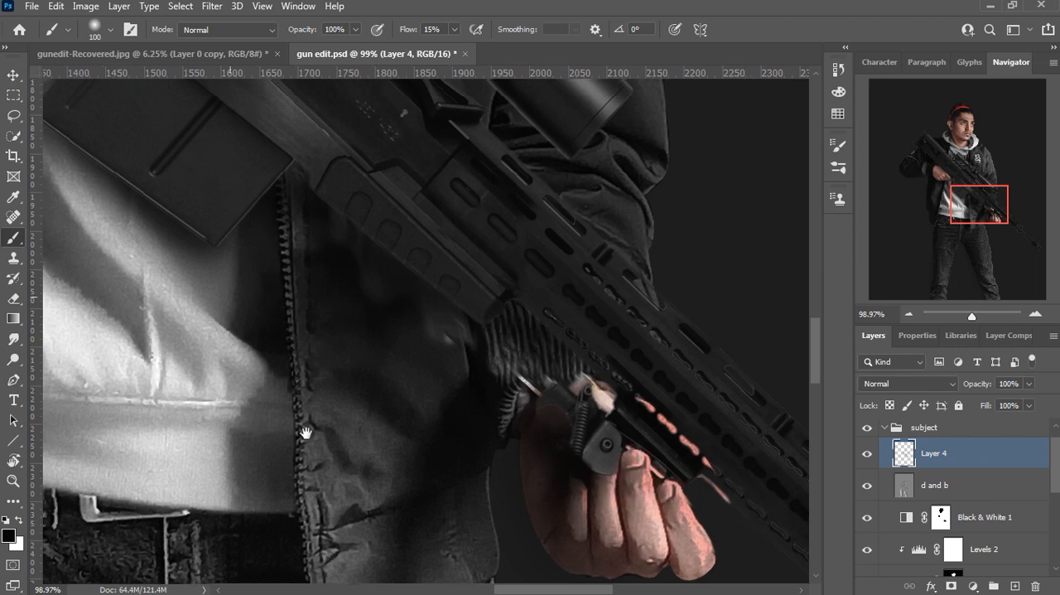
Step: Paint a contact shadow on the rear hand along the receiver edge with a black brush at 15% flow, reduced from 45 to 30 px
left_click_drag(238, 307, 327, 476)
scroll(327, 476, "down", 2)
left_click_drag(191, 249, 460, 563)
scroll(460, 564, "up", 2)
scroll(290, 364, "up", 3)
key("bracketleft")
key("bracketleft")
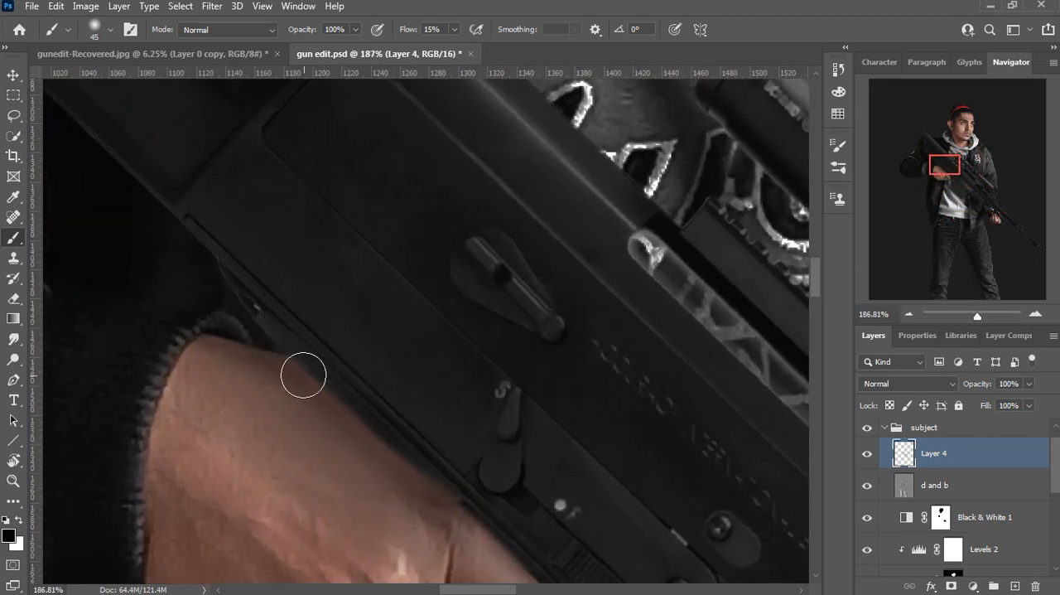
mouse_move(293, 353)
left_mouse_down()
mouse_move(397, 454)
mouse_move(310, 389)
mouse_move(409, 460)
left_mouse_up()
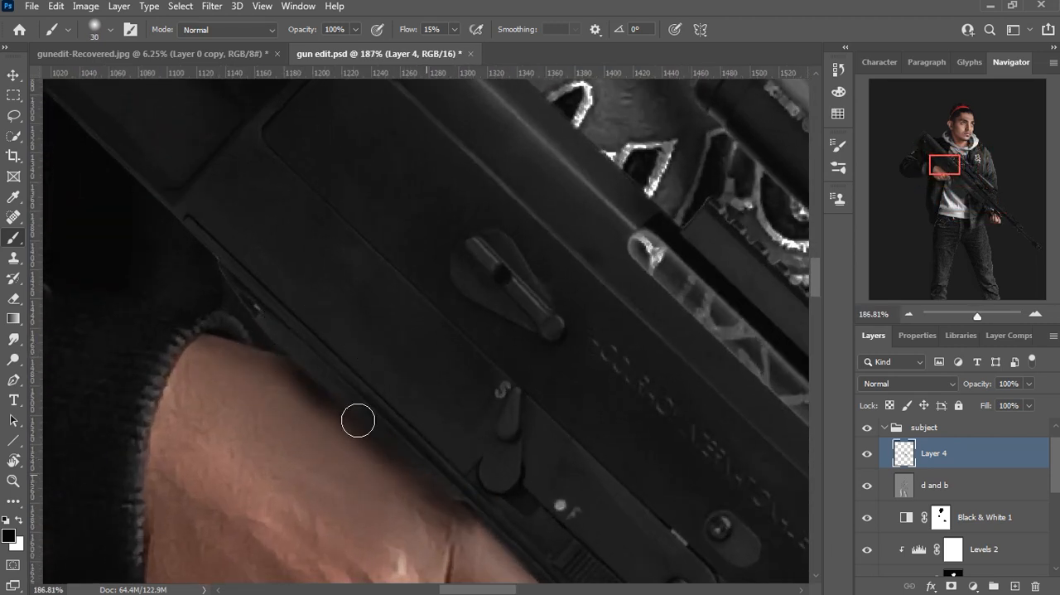
left_click_drag(299, 362, 276, 353)
left_click_drag(450, 490, 339, 343)
left_click_drag(365, 382, 399, 400)
left_click_drag(284, 317, 178, 225)
Step: Shade the area by the trigger guard and the shirt print and jacket behind the scope, using a 90 px brush with flow raised to 21%
scroll(390, 264, "down", 4)
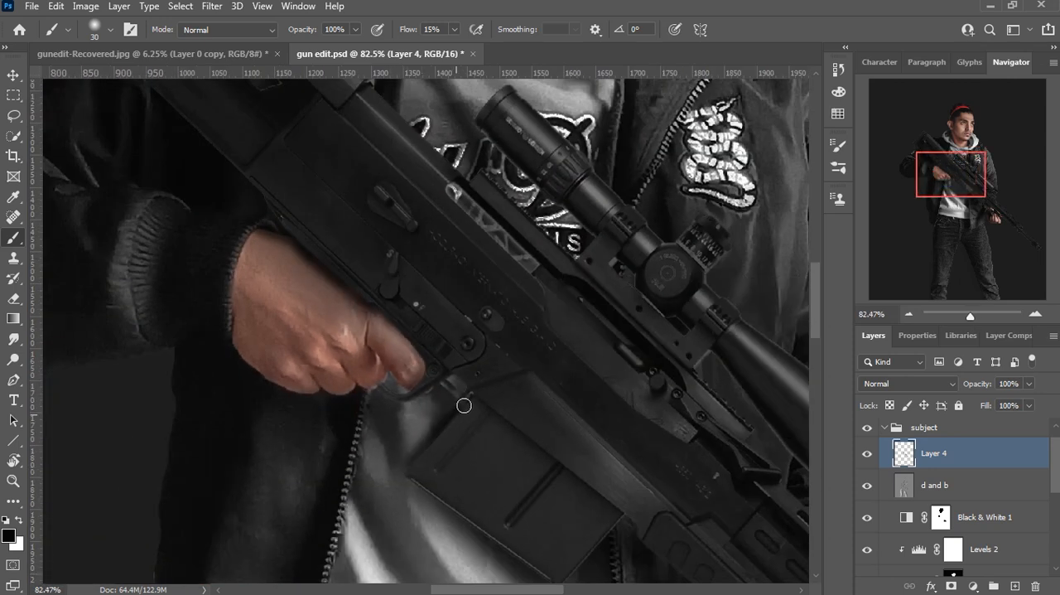
left_click_drag(428, 388, 449, 314)
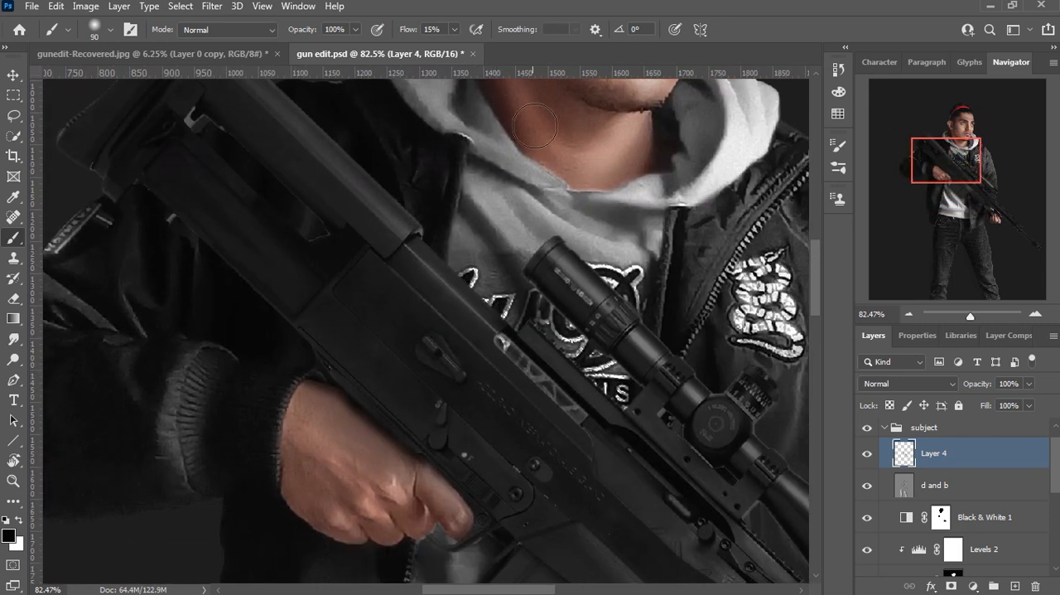
mouse_move(414, 244)
left_mouse_down()
mouse_move(507, 319)
mouse_move(648, 382)
mouse_move(508, 221)
mouse_move(523, 234)
left_mouse_up()
left_click_drag(632, 303, 653, 331)
left_click_drag(628, 409, 691, 469)
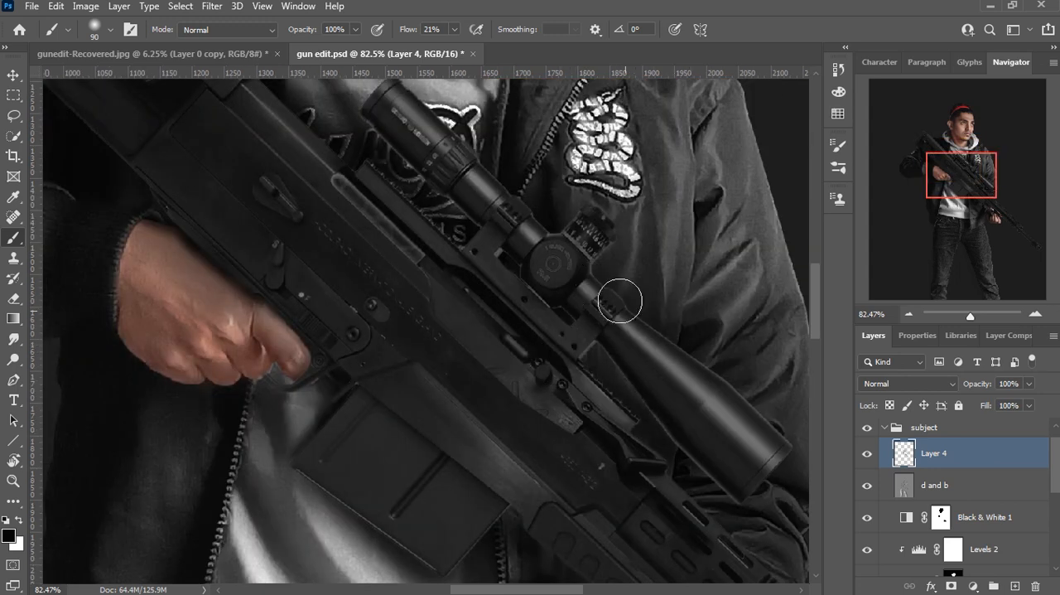
scroll(619, 300, "down", 8)
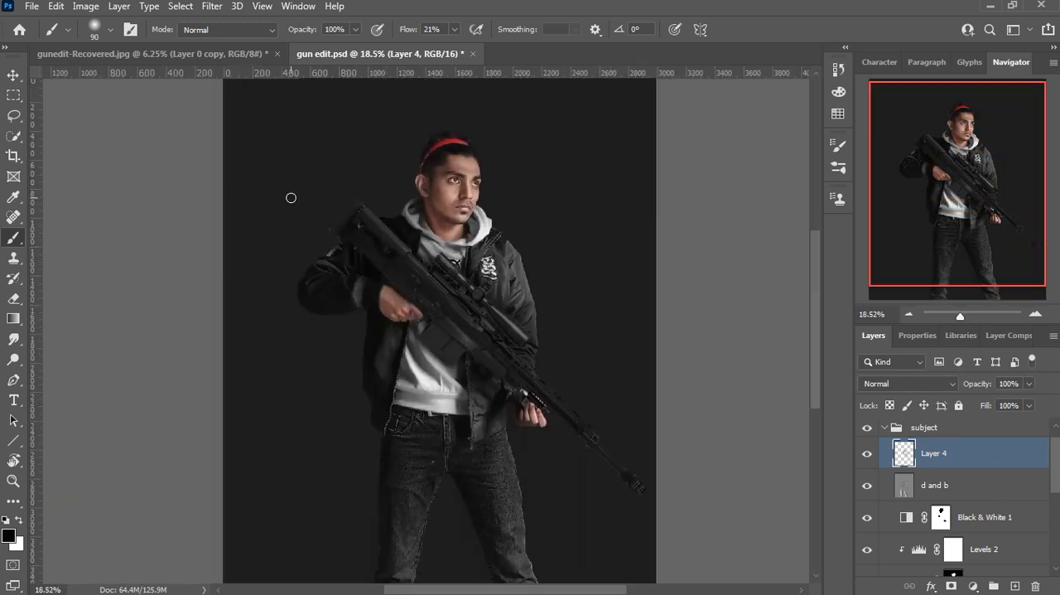
Step: Collapse the subject group and select the d and b layer in the expanded gun group
scroll(290, 198, "up", 1)
left_click(14, 76)
left_click(884, 428)
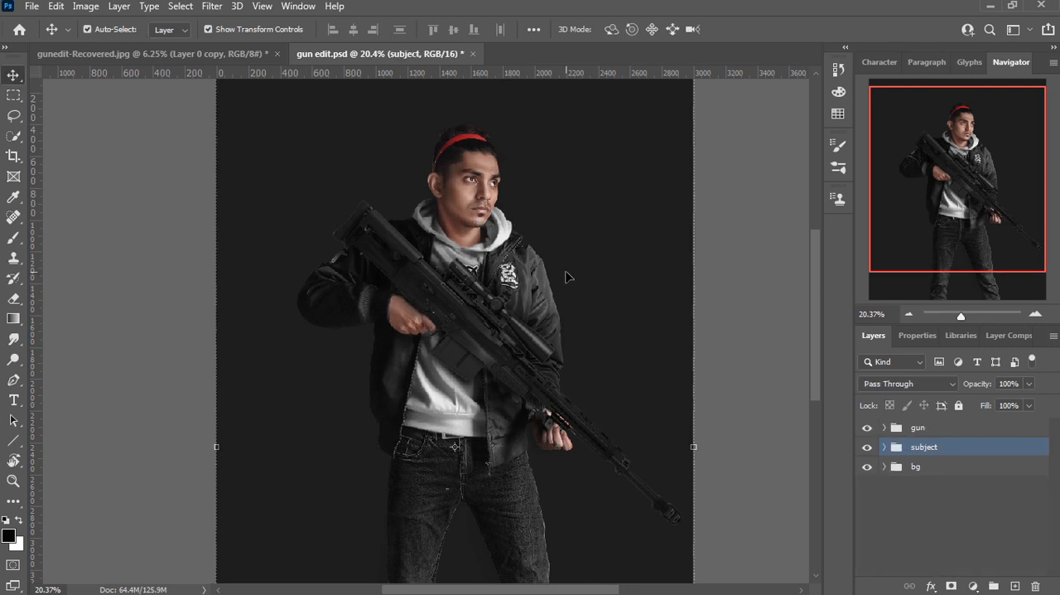
left_click(885, 428)
left_click(928, 448)
Step: Place the skull sticker image as an embedded layer above the gun's d and b layer, scaled down onto the receiver above the rear hand
left_click(31, 6)
left_click(100, 330)
double_click(260, 283)
left_click_drag(586, 243, 374, 181)
scroll(461, 328, "up", 6)
left_click_drag(498, 212, 362, 194)
left_click(744, 32)
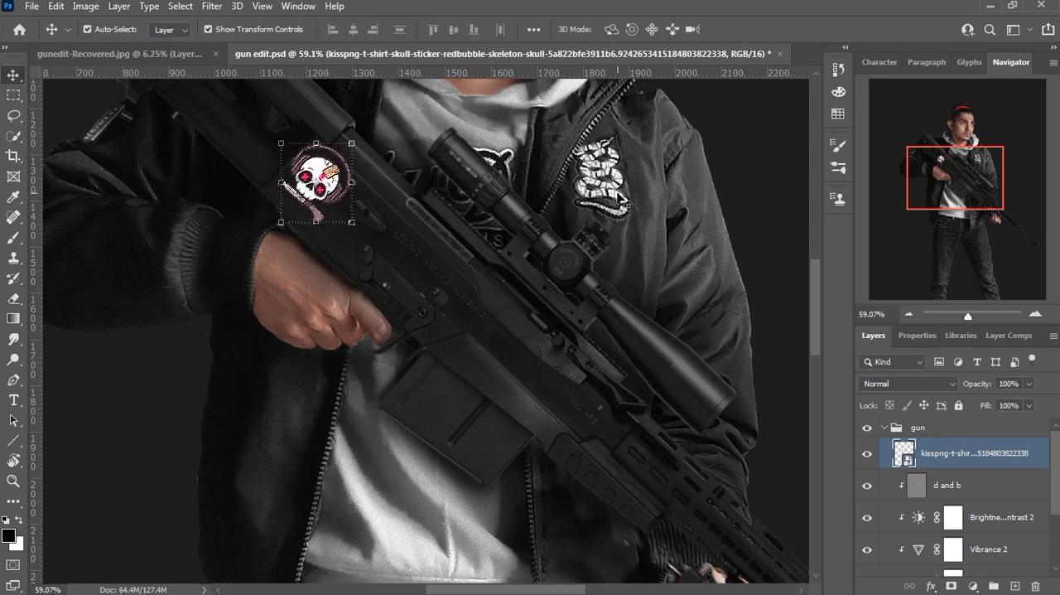
Step: Try out blend modes on the skull sticker layer and set it to Difference
left_click(909, 383)
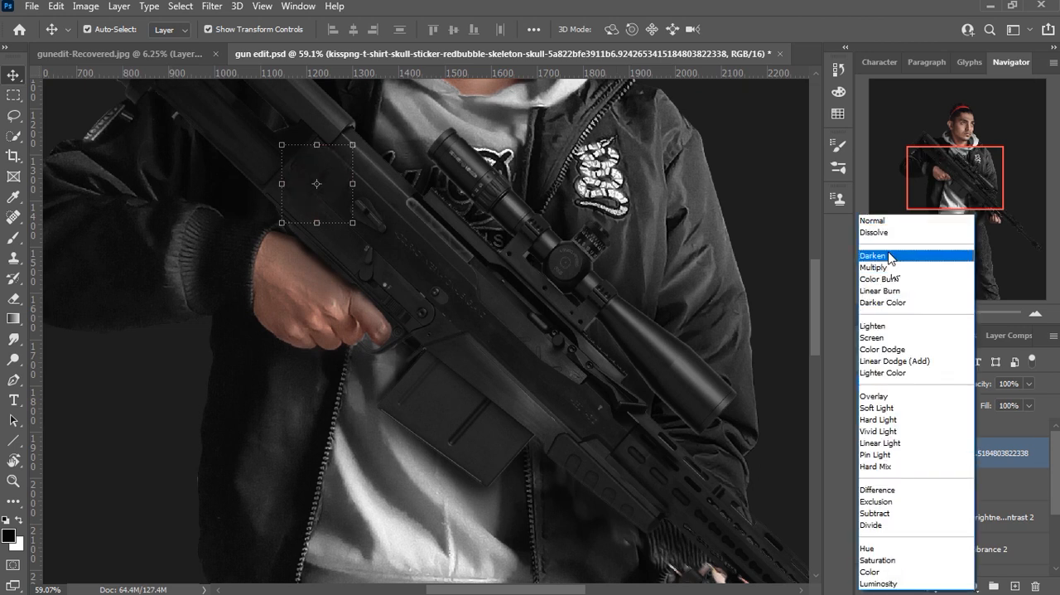
left_click(881, 225)
key("Down")
key("Down")
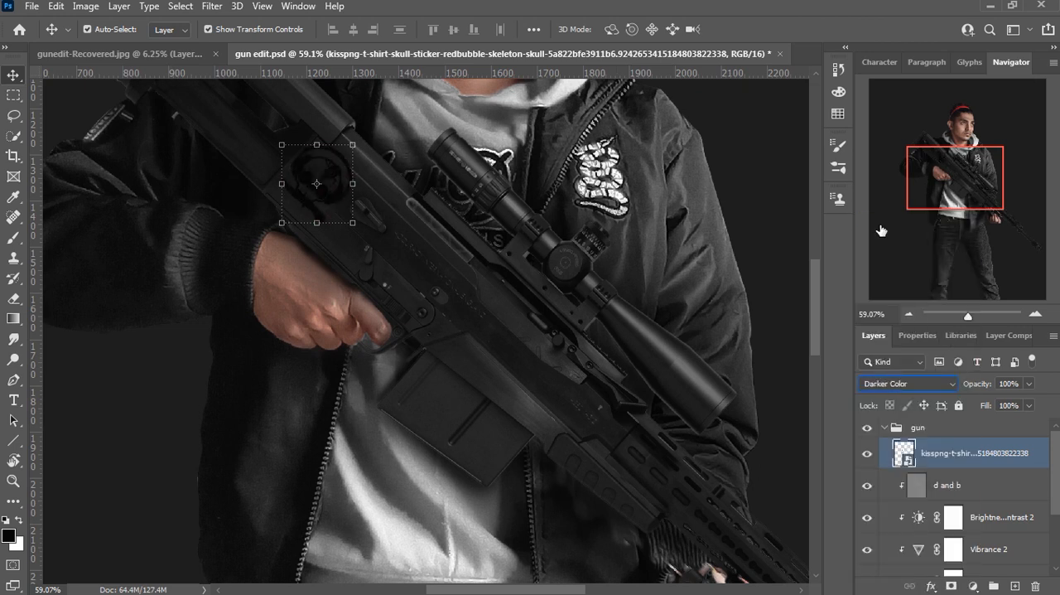
key("Down")
key("Down")
key("Down")
key("Down")
key("Down")
key("Down")
key("Down")
key("Down")
key("Down")
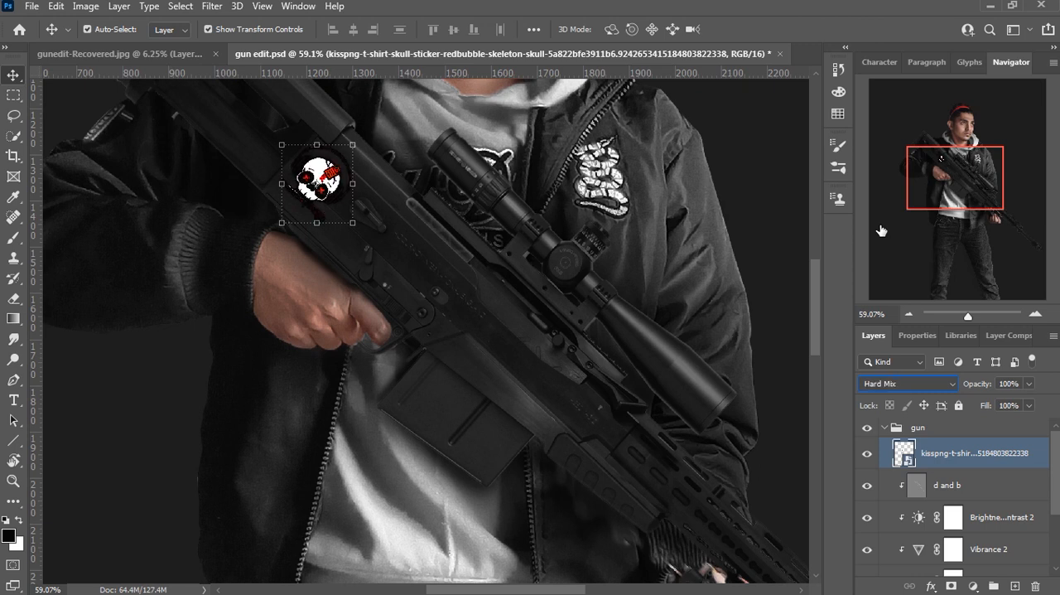
key("Down")
key("Down")
key("Down")
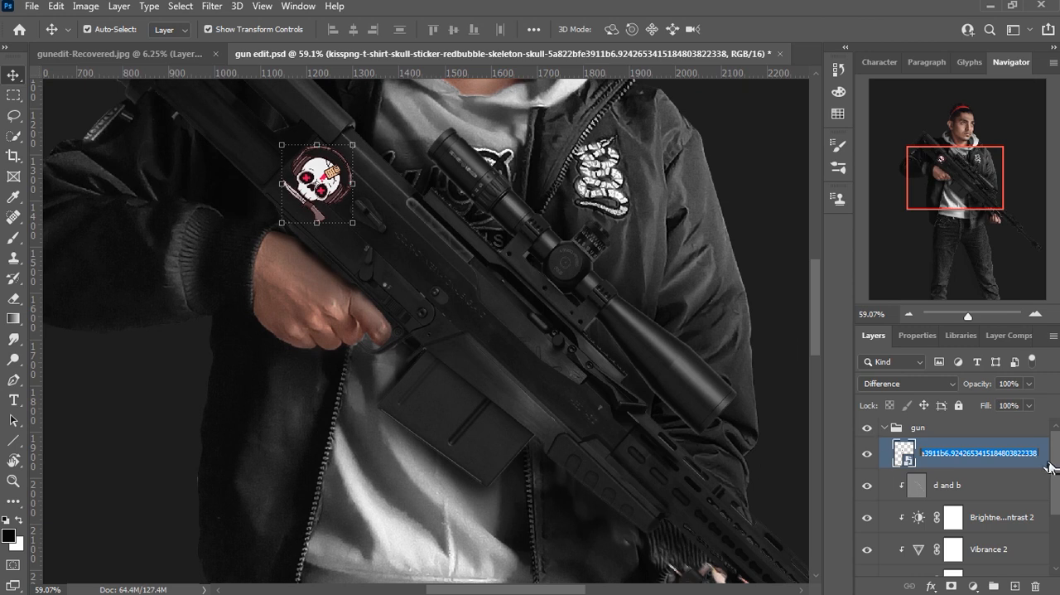
Step: Rename the skull layer sticker and blend it into the gun by splitting the Blend If underlying black point to about 0 / 46
double_click(1045, 461)
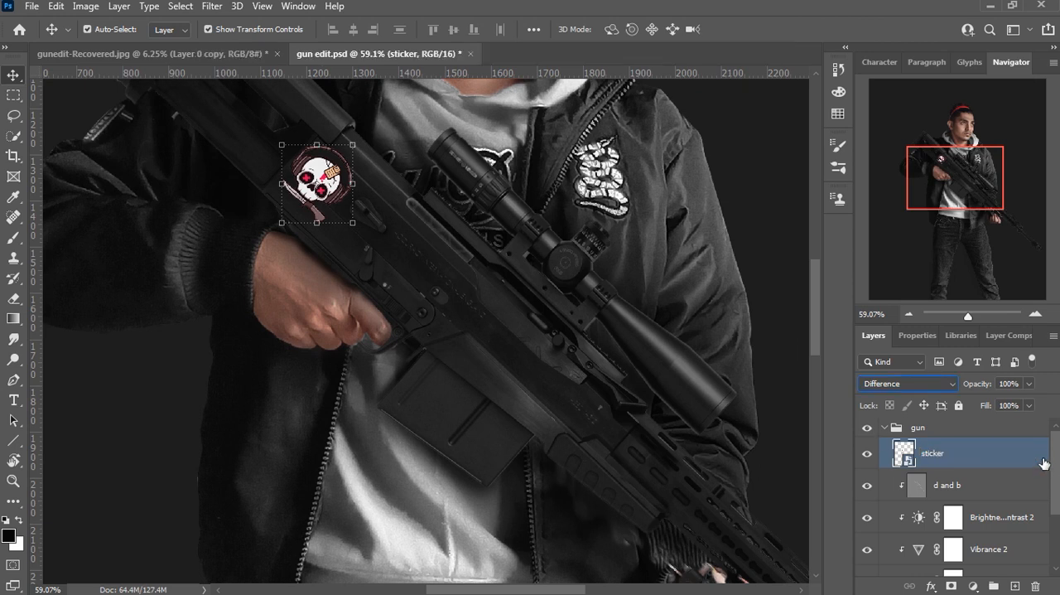
left_click_drag(679, 444, 699, 444)
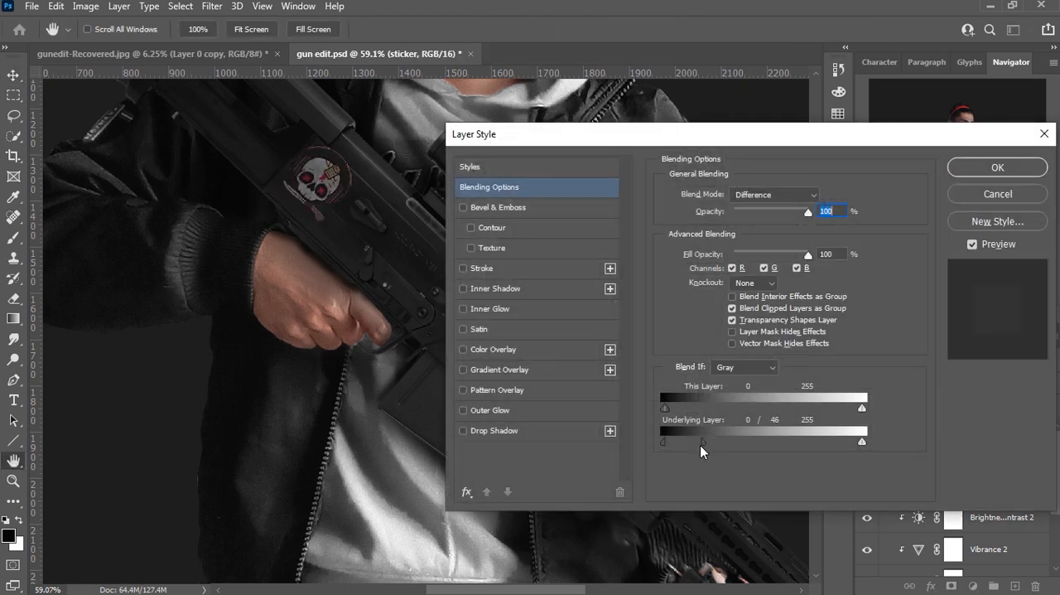
key("alt")
left_click_drag(734, 411, 712, 436)
left_click(999, 168)
scroll(547, 279, "down", 5)
left_click(304, 314)
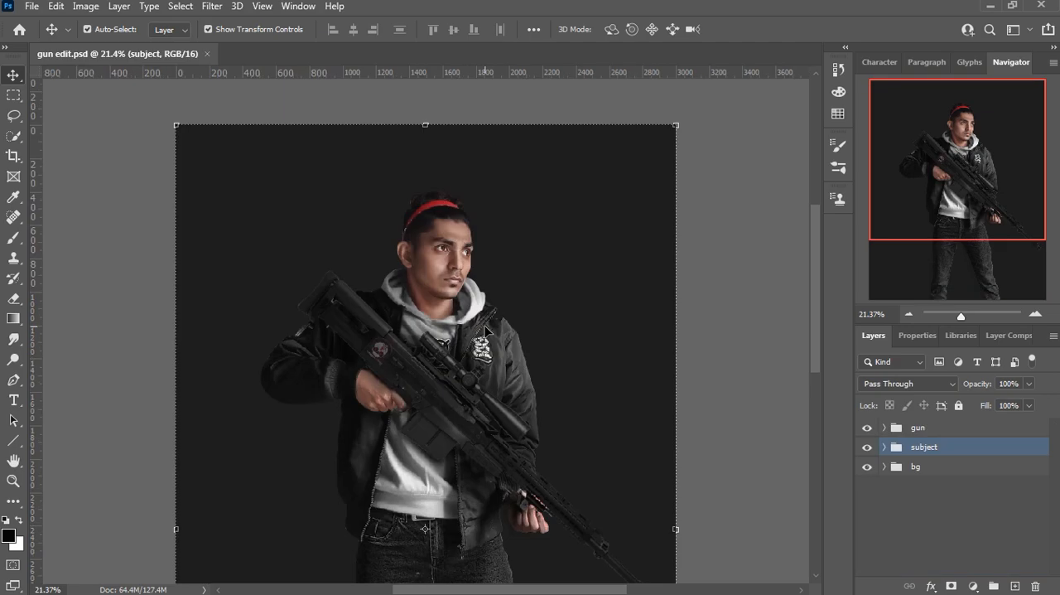
left_click(32, 6)
left_click(37, 19)
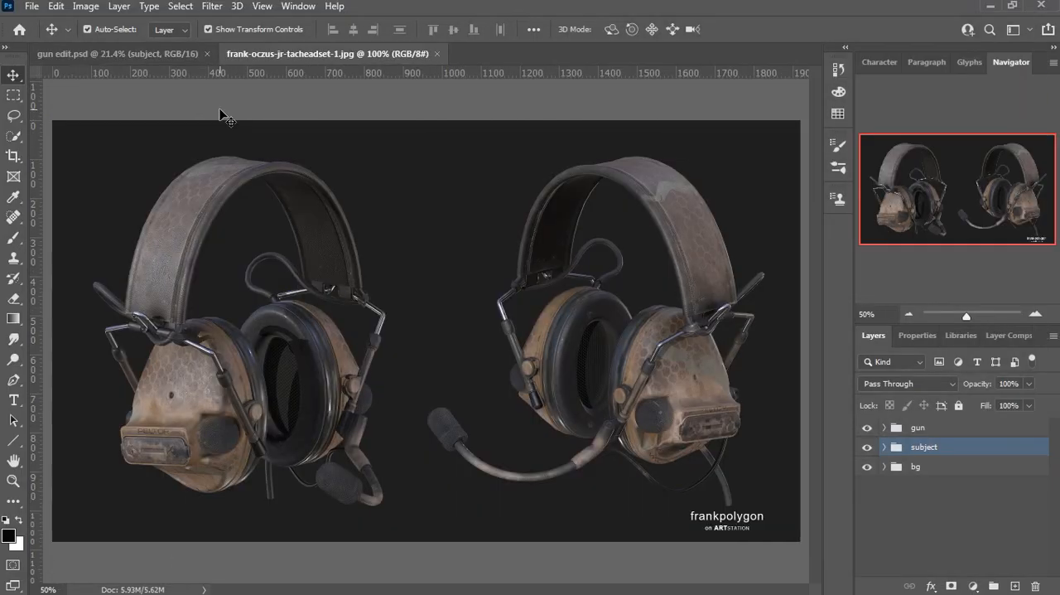
left_click(1029, 430)
right_click(1005, 430)
left_click(879, 216)
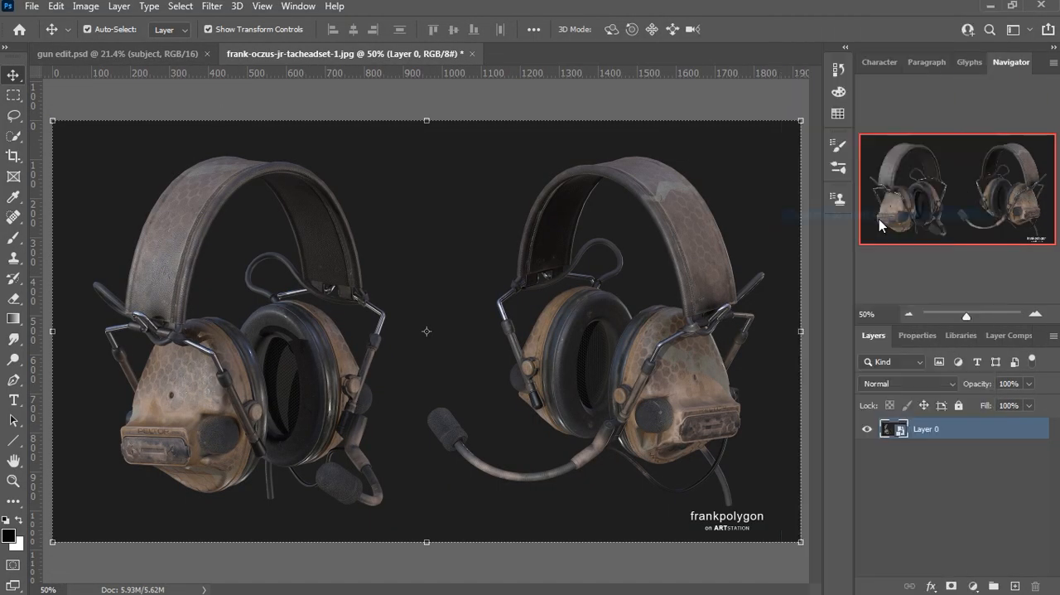
Step: Select both headsets apart from the dark background with the Magic Wand at tolerance 32 and add a layer mask from the selection
left_click(11, 138)
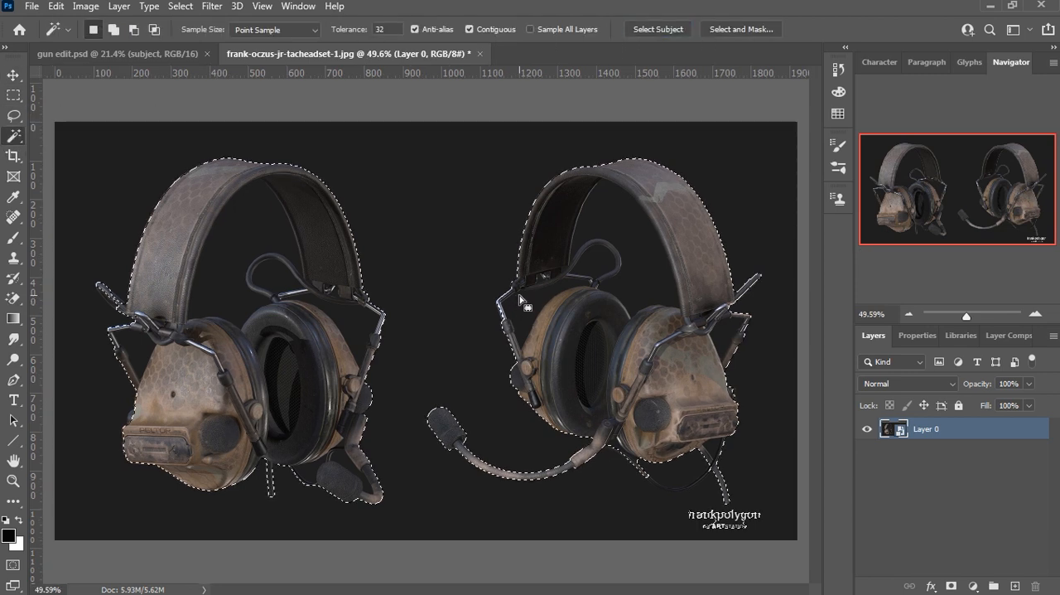
left_click(950, 584)
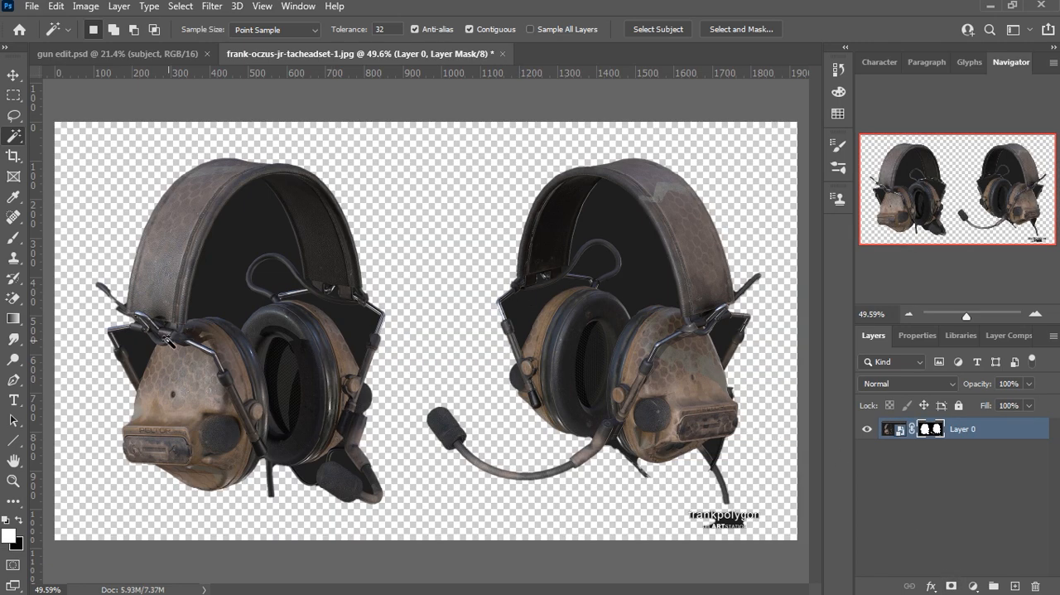
Step: Trace the opening inside the first headset's headband with a Pen path around the wire loop and earcups, and convert it to a selection
left_click(14, 380)
scroll(182, 356, "up", 6)
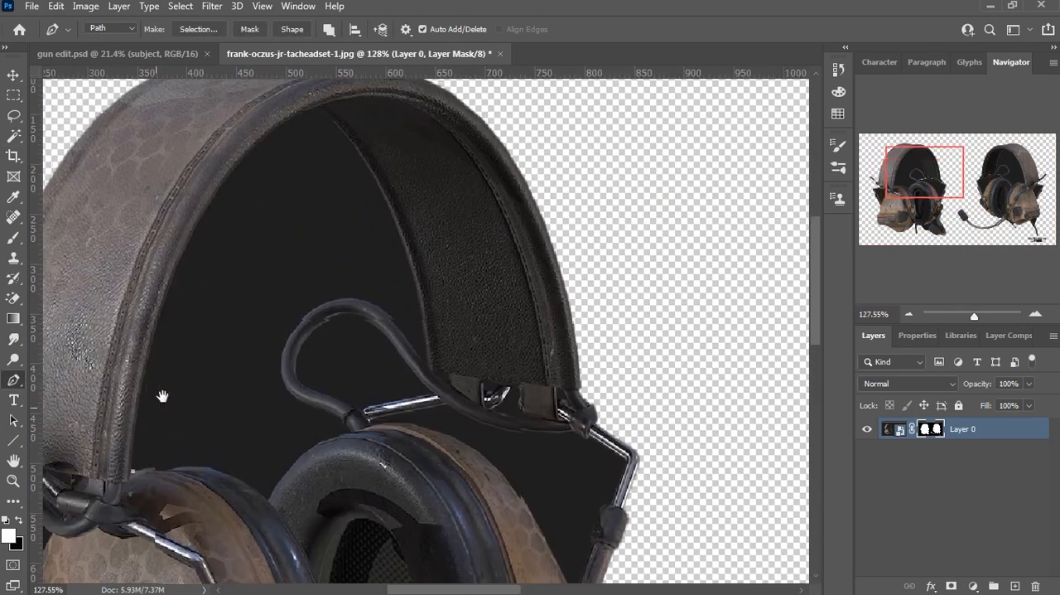
scroll(162, 396, "down", 1)
left_click_drag(305, 129, 454, 83)
left_click_drag(406, 359, 416, 530)
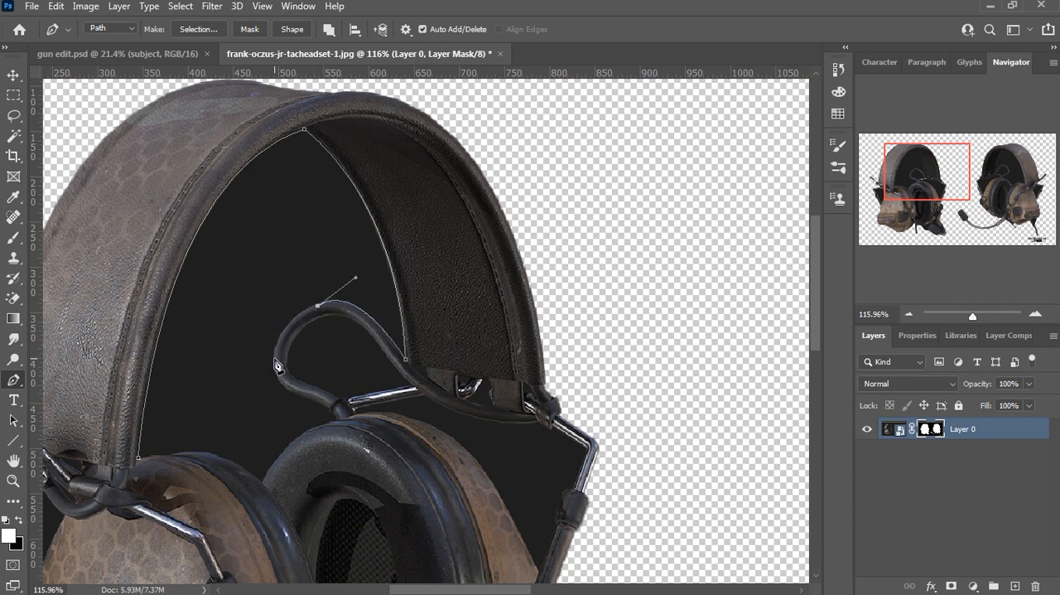
key("ctrl+z")
left_click_drag(277, 373, 291, 446)
left_click(276, 373, "alt")
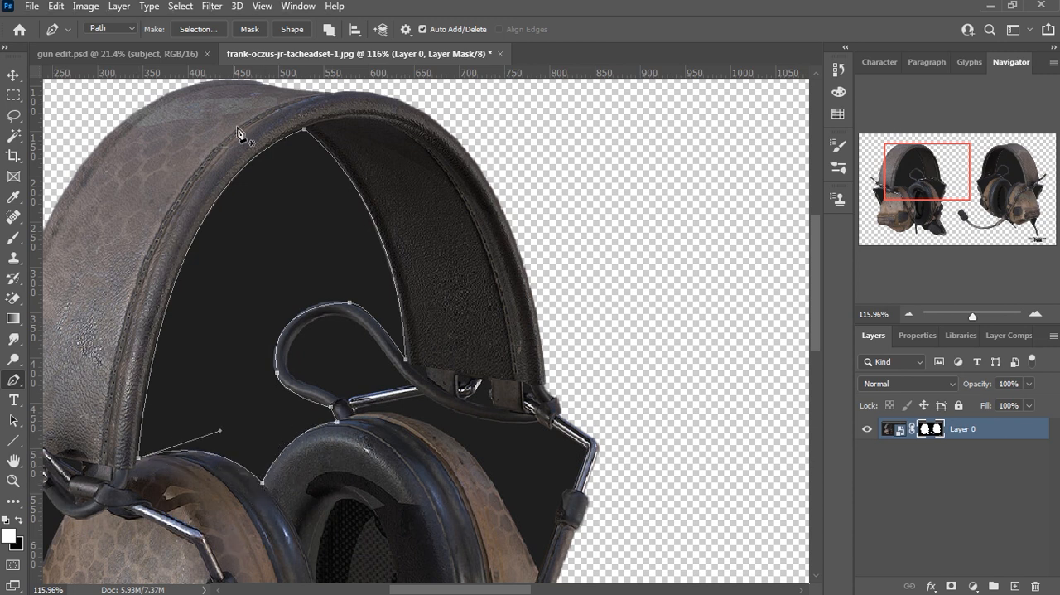
left_click(199, 29)
left_click(610, 138)
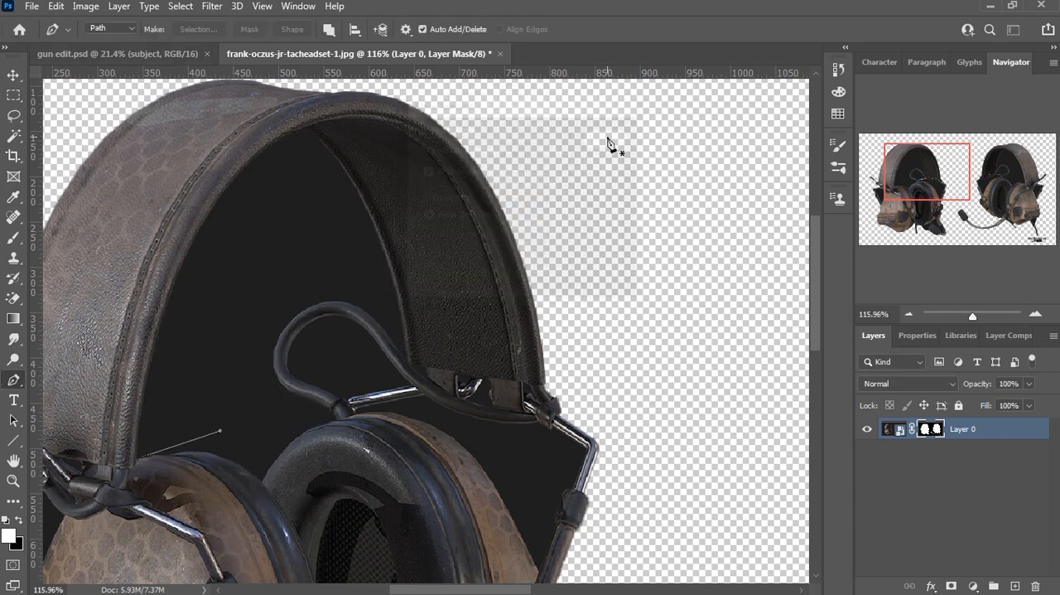
Step: Hide the selected headband opening on the mask with a black brush at 100% flow and deselect
left_click(13, 238)
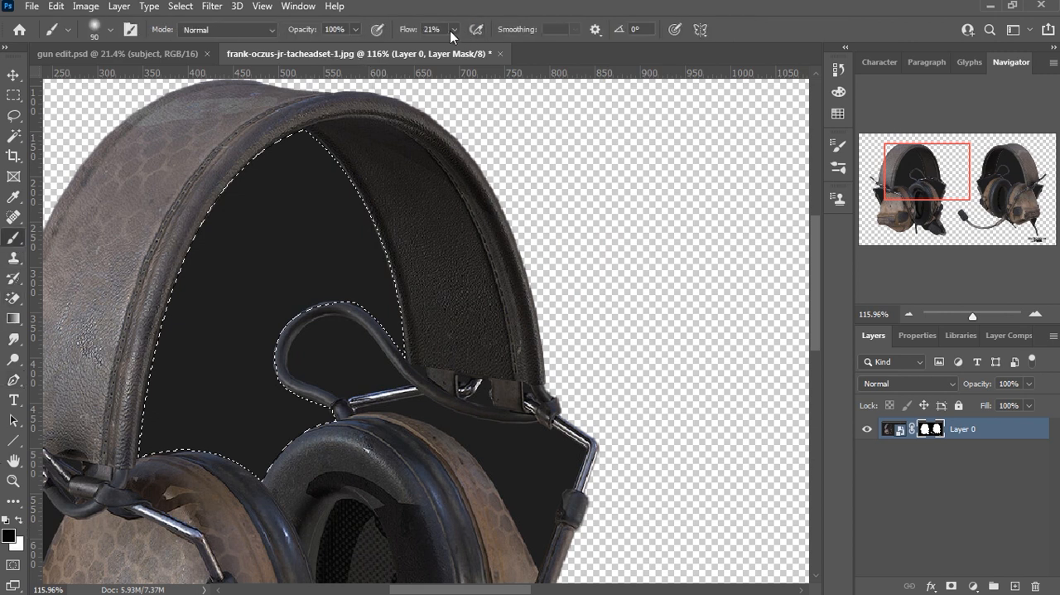
mouse_move(377, 319)
left_mouse_down()
mouse_move(339, 379)
mouse_move(433, 256)
mouse_move(187, 426)
mouse_move(292, 432)
left_mouse_up()
key("ctrl+d")
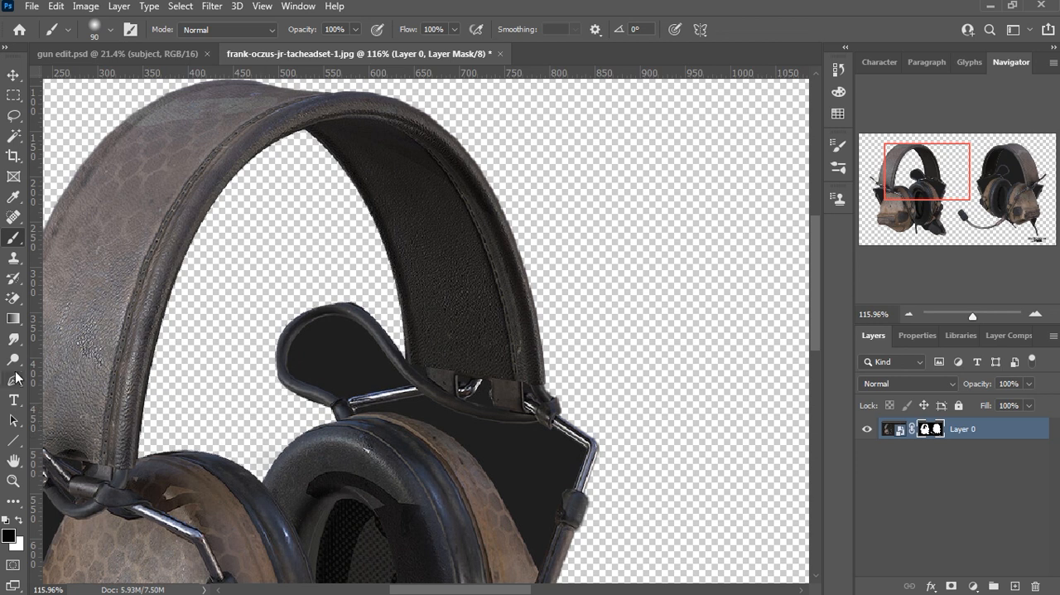
left_click(13, 380)
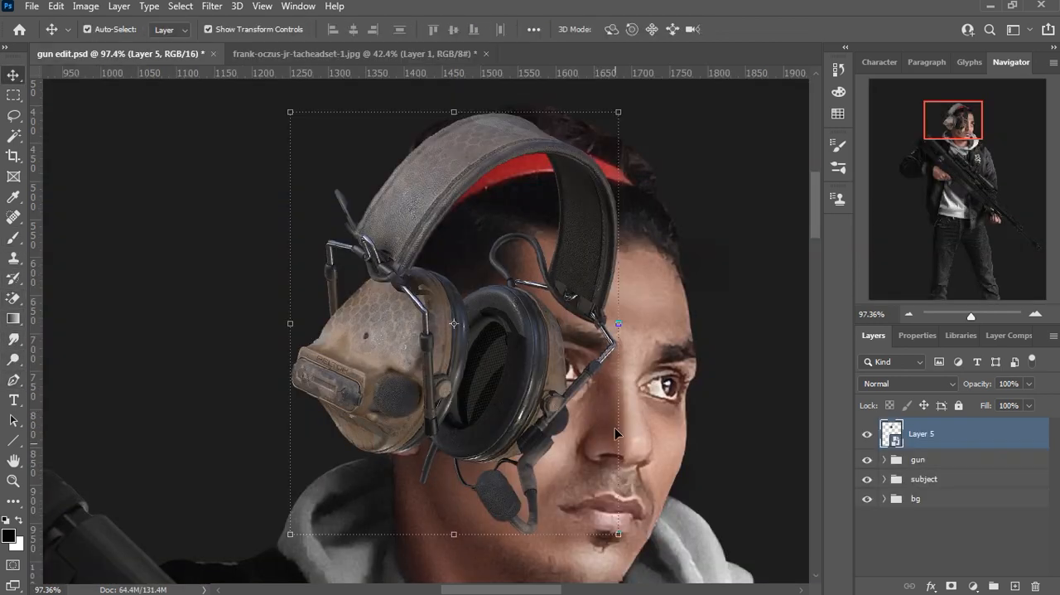
Step: Add a layer mask to the headset in gun edit.psd and hide its microphone and far earcup's front edge with a 90 px black brush
left_click(951, 586)
key("b")
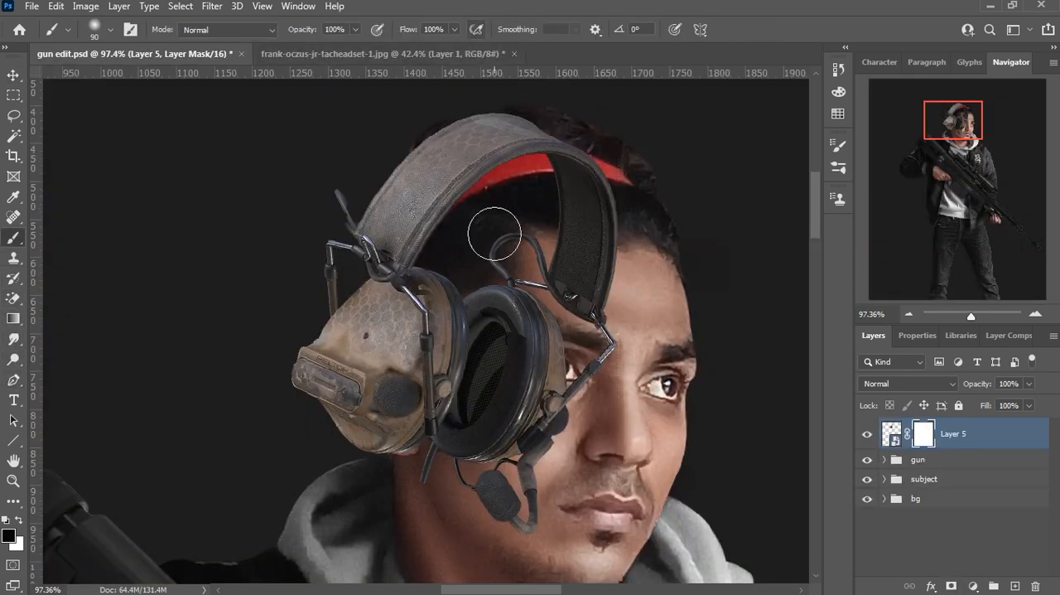
scroll(532, 322, "up", 3)
left_click_drag(496, 569, 437, 553)
scroll(459, 504, "up", 8)
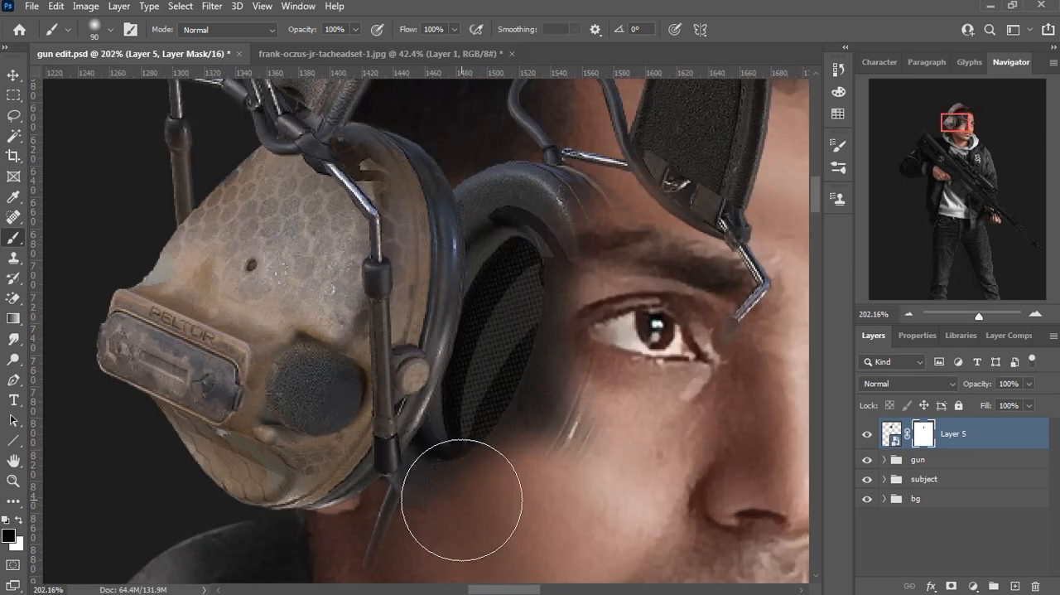
Step: Mask away the headset remnants on the cheek along the near earcup's lower rim with a small black brush of about 10 px
key("bracketleft")
key("bracketleft")
key("bracketleft")
key("bracketleft")
key("bracketleft")
key("bracketleft")
key("bracketleft")
key("bracketleft")
key("bracketleft")
key("bracketleft")
key("bracketleft")
key("bracketleft")
key("bracketleft")
key("bracketleft")
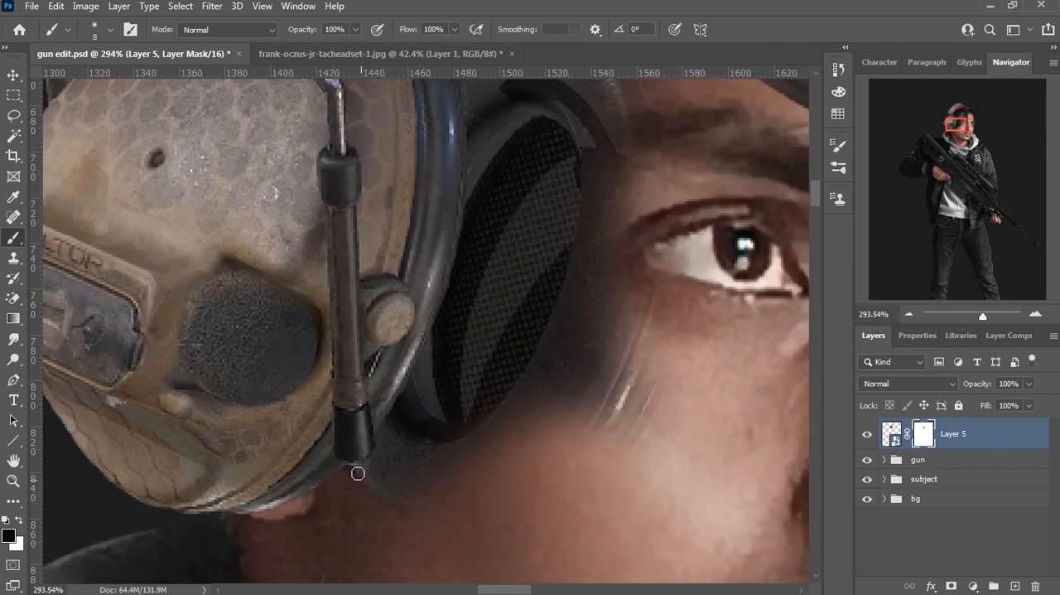
key("bracketright")
key("bracketright")
left_click_drag(419, 401, 383, 471)
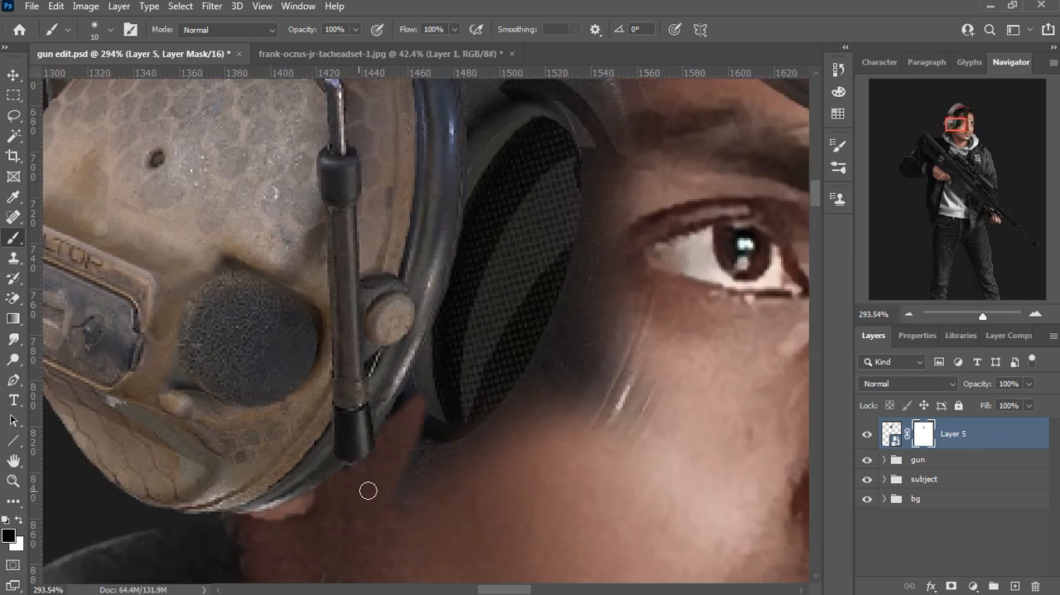
key("bracketright")
left_click_drag(467, 416, 424, 480)
Step: Hide the lower part of the far earcup over the cheek on the headset mask with a 25 px black brush
key("bracketright")
key("bracketright")
left_click_drag(478, 580, 478, 458)
left_click_drag(642, 460, 568, 230)
mouse_move(599, 277)
left_mouse_down()
mouse_move(578, 573)
mouse_move(558, 593)
left_mouse_up()
mouse_move(563, 479)
left_mouse_down()
mouse_move(526, 502)
mouse_move(345, 535)
left_mouse_up()
left_click_drag(375, 465, 566, 408)
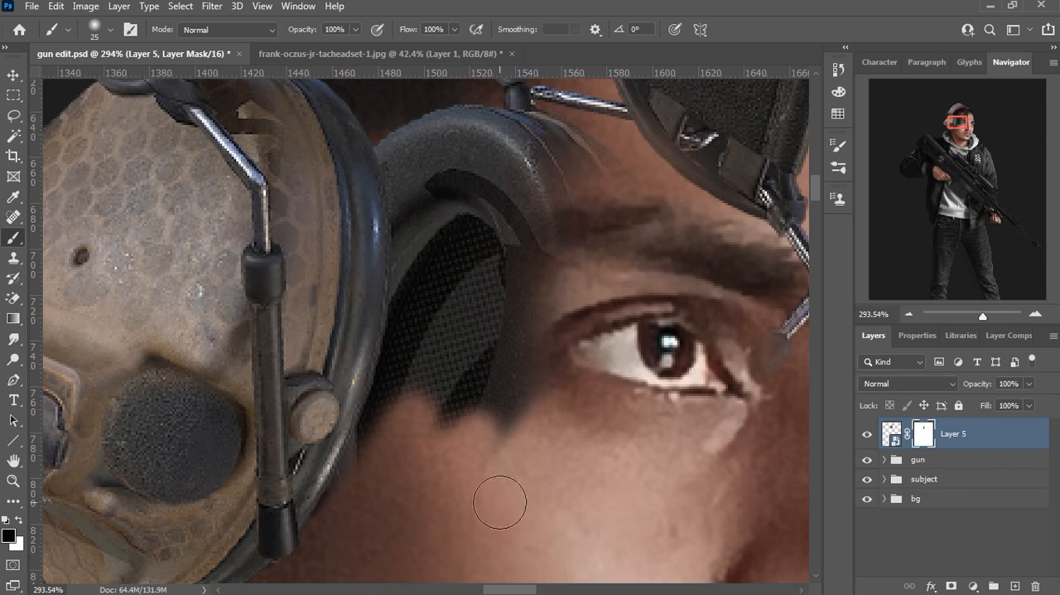
Step: Clear the far earcup, wire loop and support rod off the face on the headset mask with the black brush enlarged to 100 px
key("bracketright")
key("bracketright")
key("bracketright")
key("bracketright")
key("bracketright")
key("bracketright")
key("bracketright")
key("bracketright")
key("bracketright")
key("bracketright")
left_click_drag(562, 364, 537, 222)
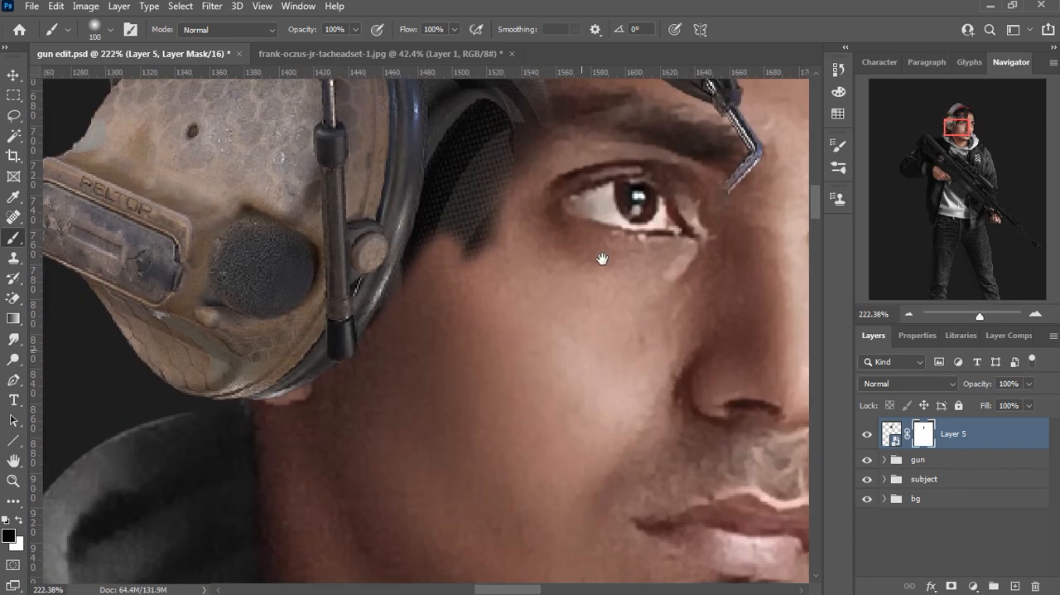
left_click_drag(663, 149, 567, 464)
mouse_move(649, 443)
left_mouse_down()
mouse_move(461, 255)
mouse_move(417, 270)
mouse_move(442, 511)
mouse_move(449, 503)
left_mouse_up()
Step: Mask out the leftover far earcup beside the near earcup's upper rim at the temple with a 25 px black brush
scroll(383, 350, "up", 2)
key("bracketleft")
key("bracketleft")
key("bracketleft")
key("bracketleft")
key("bracketleft")
key("bracketleft")
key("bracketleft")
key("bracketleft")
key("bracketleft")
key("bracketleft")
mouse_move(303, 367)
left_mouse_down()
mouse_move(339, 517)
mouse_move(342, 342)
left_mouse_up()
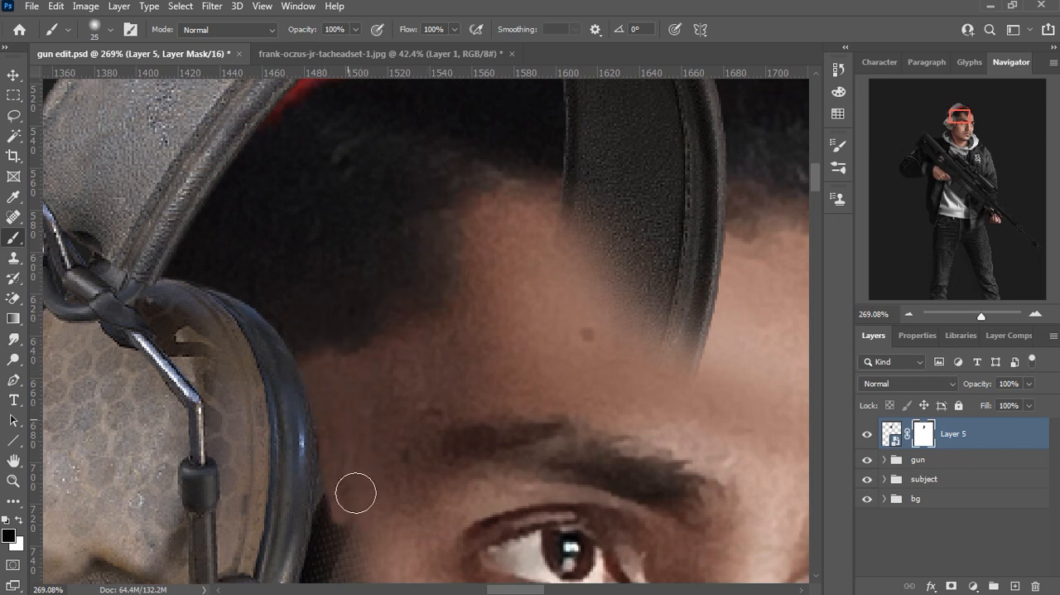
Step: Remove the last mesh remnants along the near earcup's front rim on the headset mask with the 25 px black brush
left_click_drag(398, 538, 434, 216)
scroll(434, 265, "up", 2)
scroll(434, 265, "up", 1)
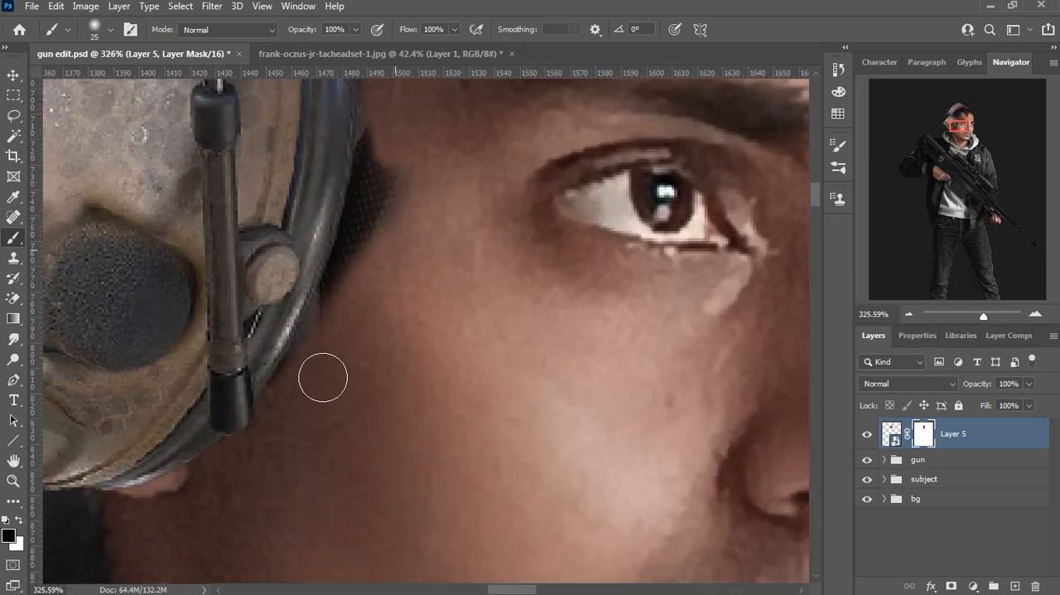
mouse_move(299, 390)
left_mouse_down()
mouse_move(392, 173)
mouse_move(384, 96)
mouse_move(357, 262)
mouse_move(301, 386)
left_mouse_up()
scroll(301, 386, "down", 6)
left_click_drag(408, 258, 482, 215)
scroll(444, 436, "down", 6)
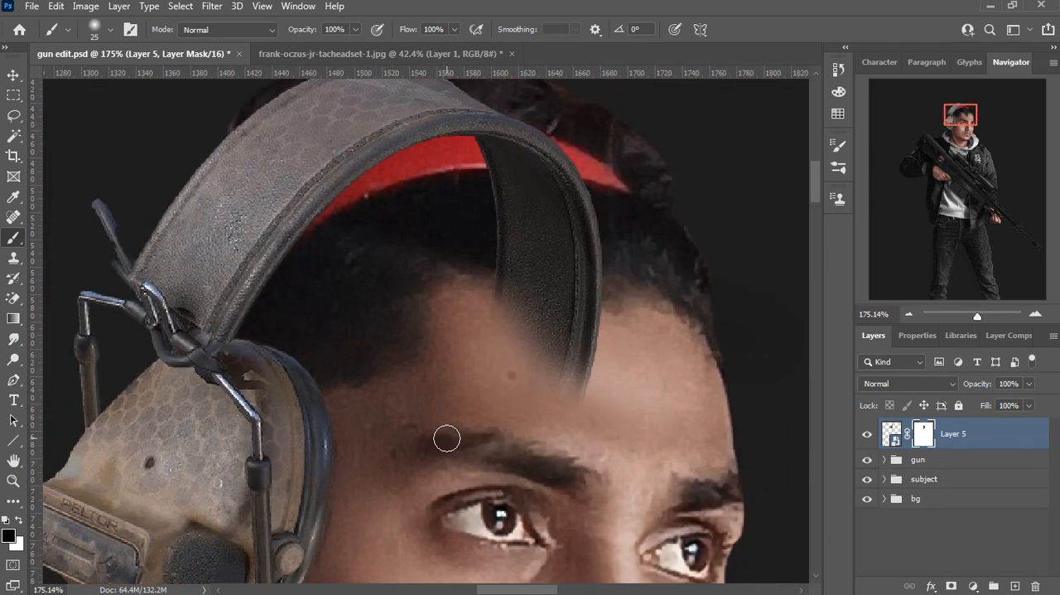
Step: Place the headset's rotation pivot at the bottom of the near earcup and rotate the headset to -5.1°
key("v")
scroll(427, 477, "down", 1)
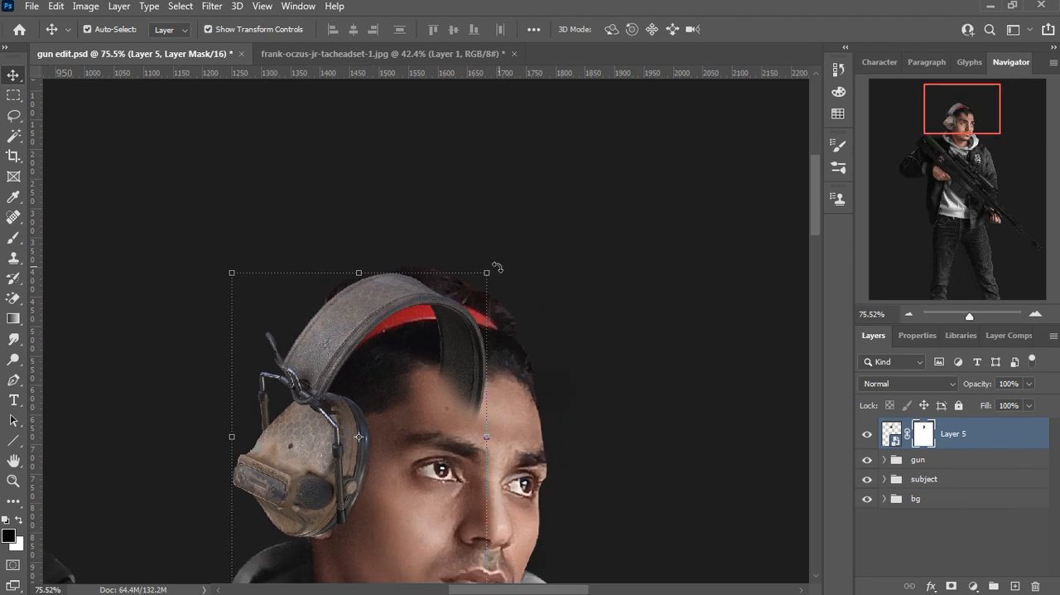
left_click_drag(358, 436, 295, 515)
key("ctrl+z")
left_click_drag(364, 421, 299, 537)
left_click_drag(549, 225, 519, 205)
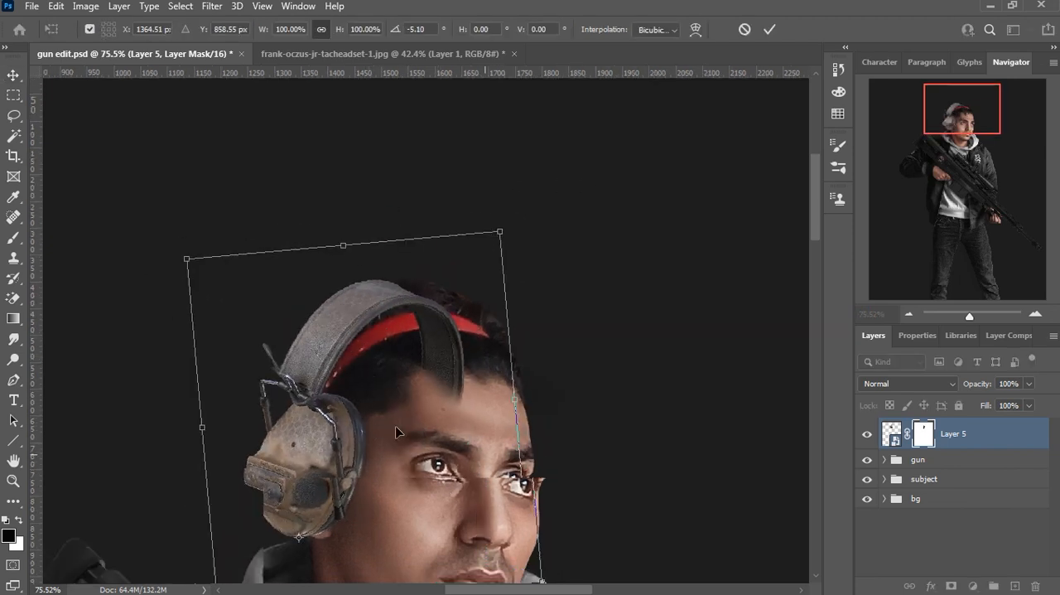
Step: Nudge the headset toward the face and downward, and increase its rotation to -10.35°
scroll(395, 361, "down", 1)
key("Right")
key("Right")
key("Right")
key("Right")
key("Right")
key("Down")
key("Down")
key("Down")
key("Down")
key("Down")
key("Down")
key("Down")
key("Down")
key("Down")
key("Right")
key("Right")
key("Right")
key("Right")
key("Right")
key("Right")
key("Right")
key("Right")
key("Right")
mouse_move(501, 149)
left_mouse_down()
mouse_move(481, 138)
mouse_move(487, 146)
left_mouse_up()
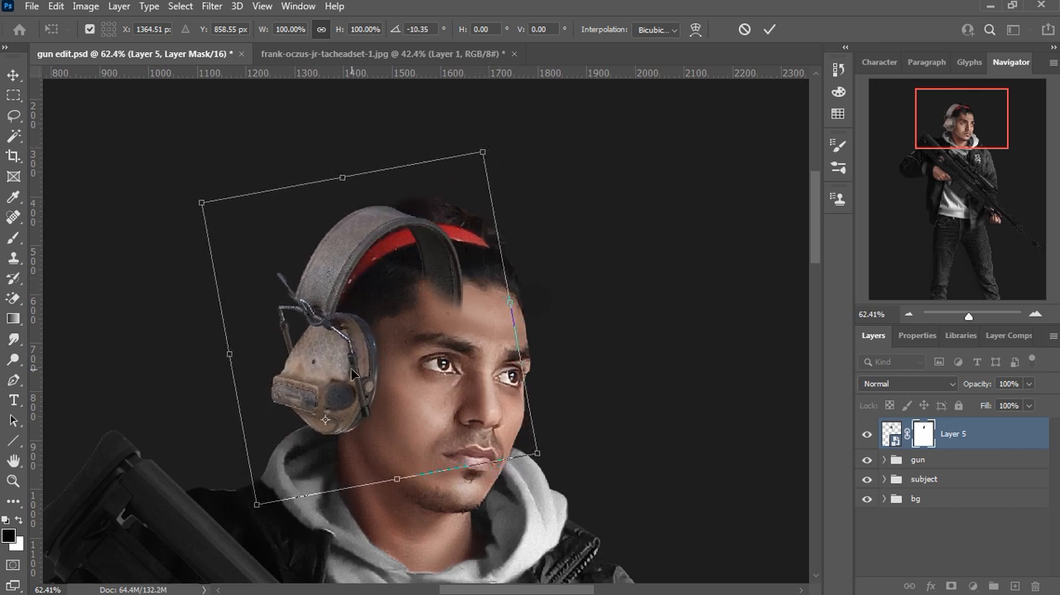
Step: Nudge the rotated headset slightly further toward the face and downward over the ear, and apply the transform
key("Right")
key("Right")
key("Right")
key("Right")
key("Right")
key("Right")
key("Right")
key("Right")
key("Right")
key("Right")
key("Right")
key("Right")
key("Down")
key("Down")
key("Down")
key("Down")
key("Down")
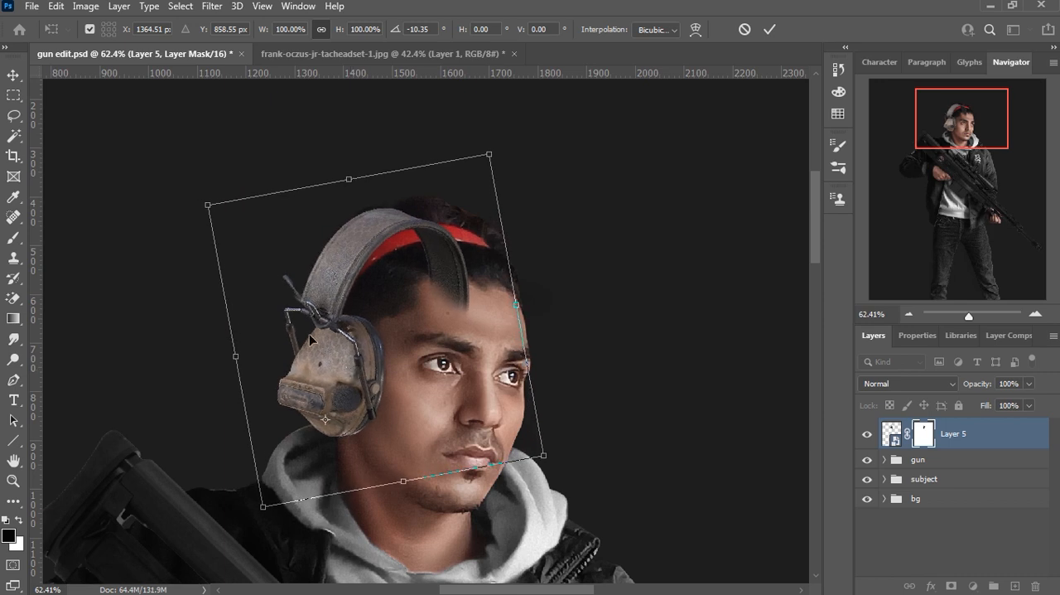
left_click(773, 33)
Step: Try to warp the masked headset layer
key("ctrl+t")
right_click(361, 218)
left_click(406, 358)
left_click(515, 244)
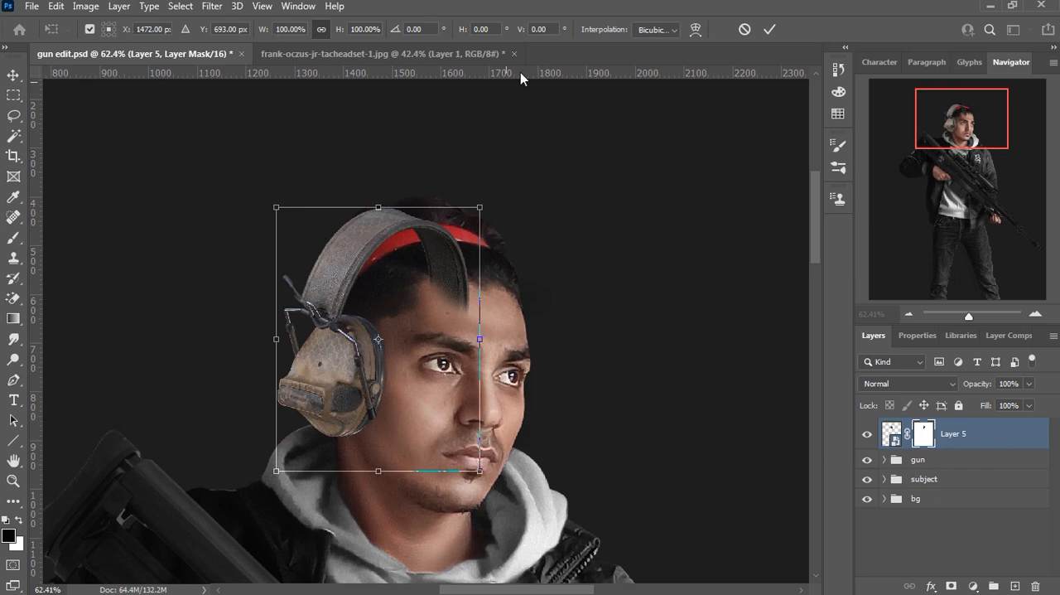
right_click(341, 376)
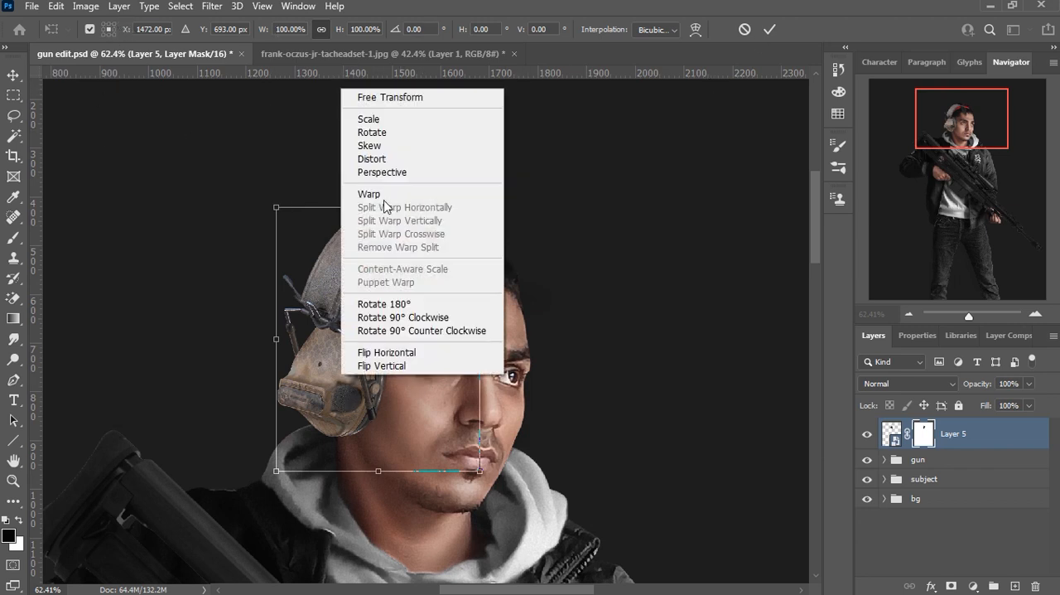
left_click(386, 201)
left_click(555, 244)
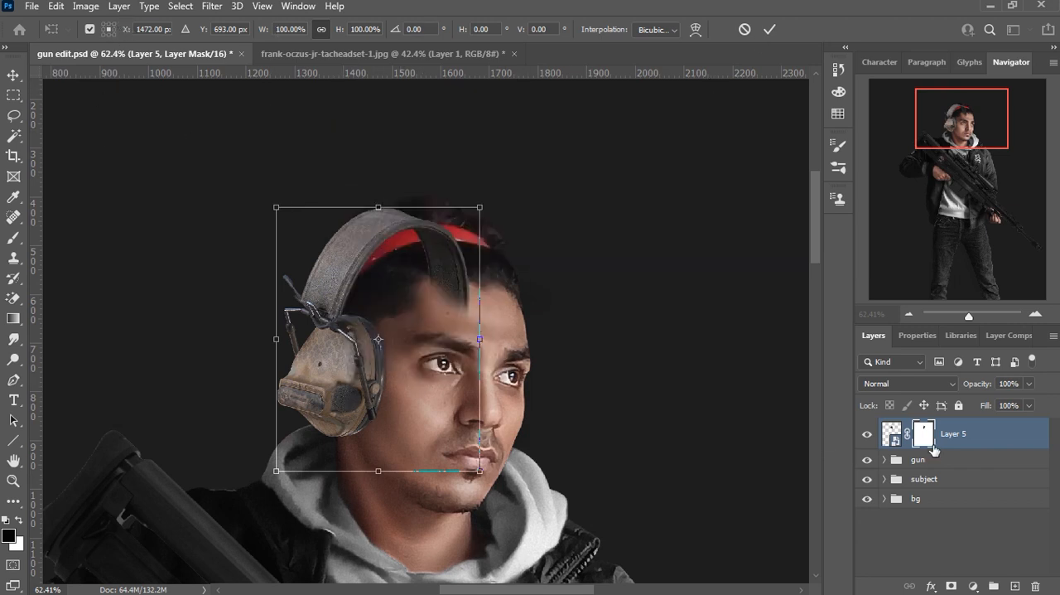
Step: Convert the masked headset layer into a single Smart Object
left_click(892, 433)
right_click(953, 435)
left_click(787, 171)
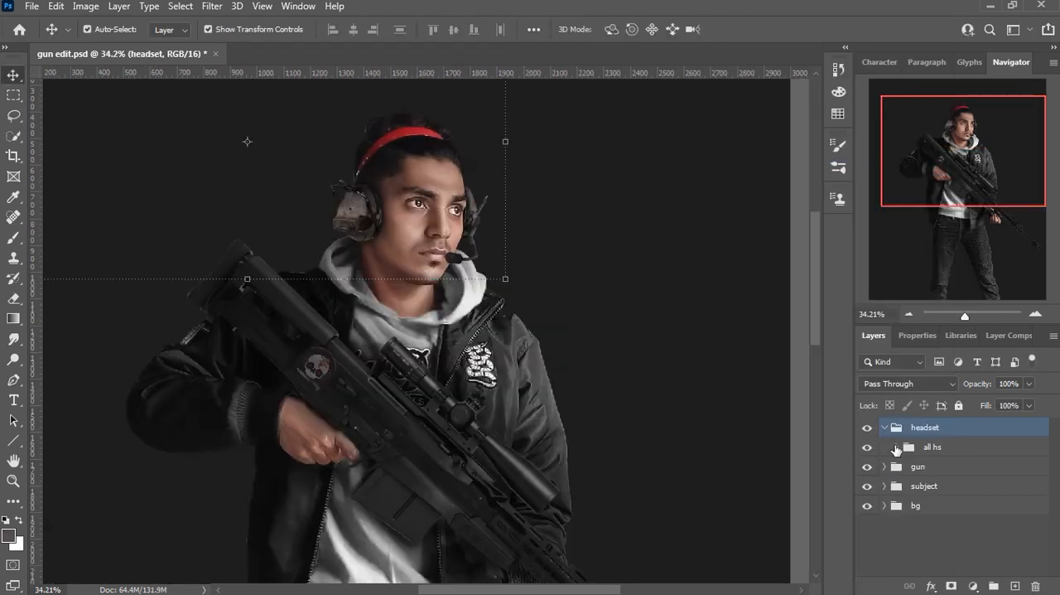
Step: Inspect the component layers inside the hs smart object by toggling their visibility, and close its document with the changes saved
left_click(935, 538)
double_click(951, 540)
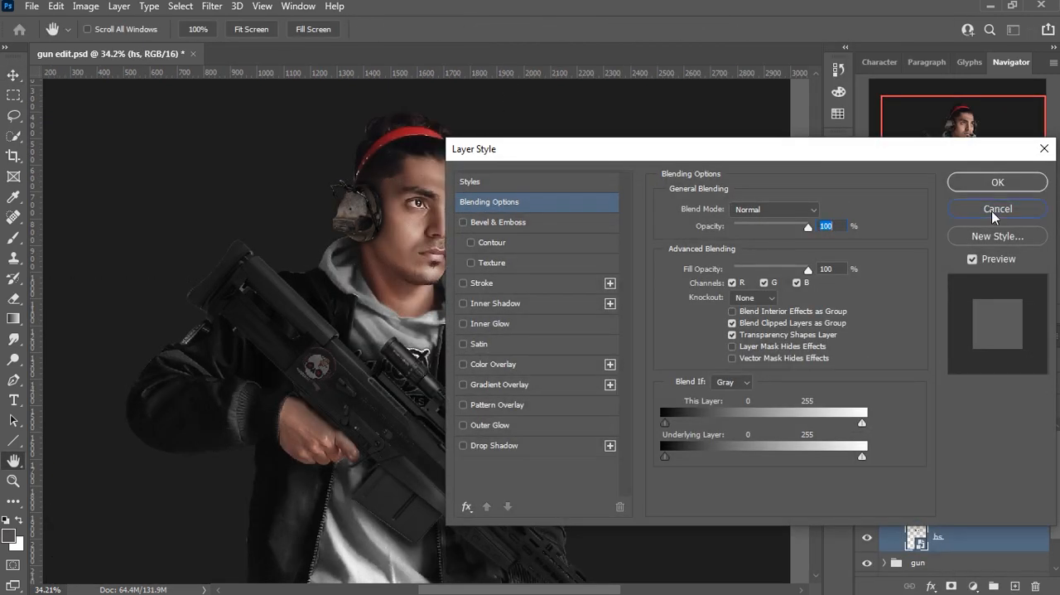
key("Escape")
double_click(916, 537)
left_click(870, 430)
left_click(870, 429)
left_click(868, 495)
left_click(868, 494)
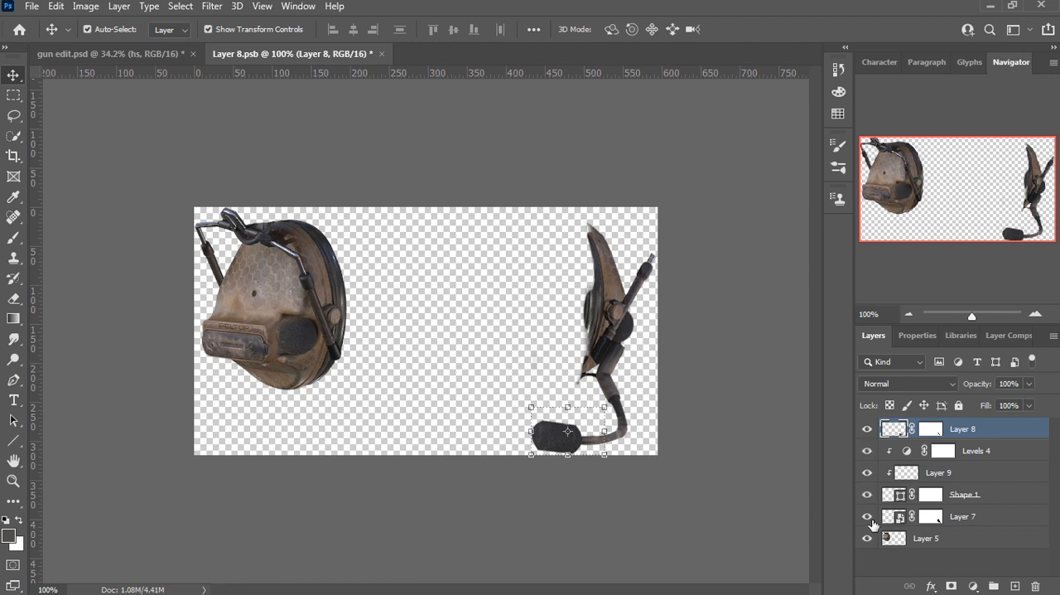
left_click(867, 516)
left_click(868, 516)
left_click(868, 538)
left_click(867, 539)
left_click(385, 53)
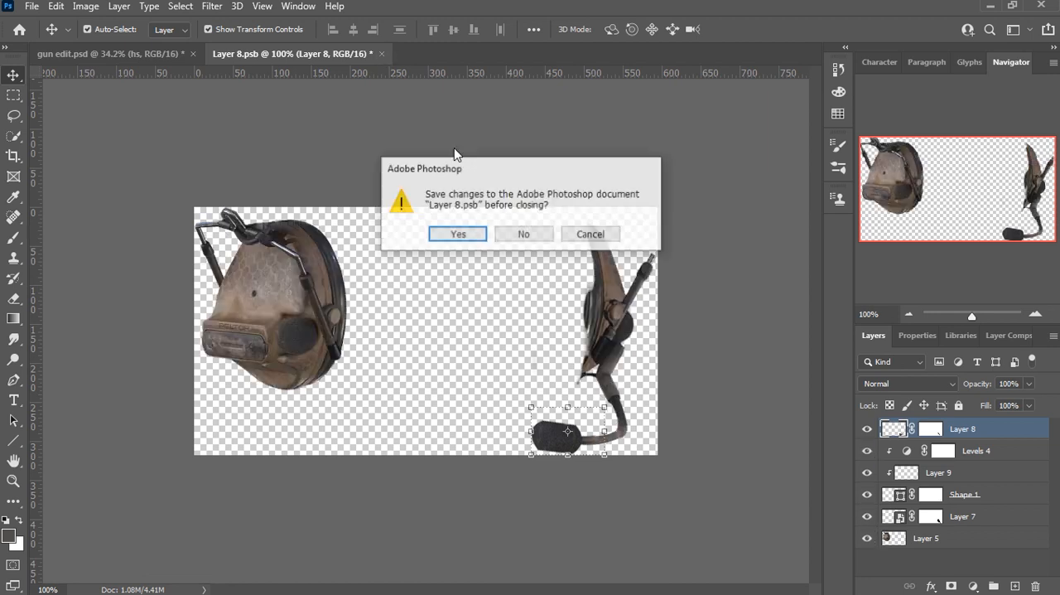
key("Return")
Step: Create a new layer named hair base above the headset group
scroll(646, 295, "down", 4)
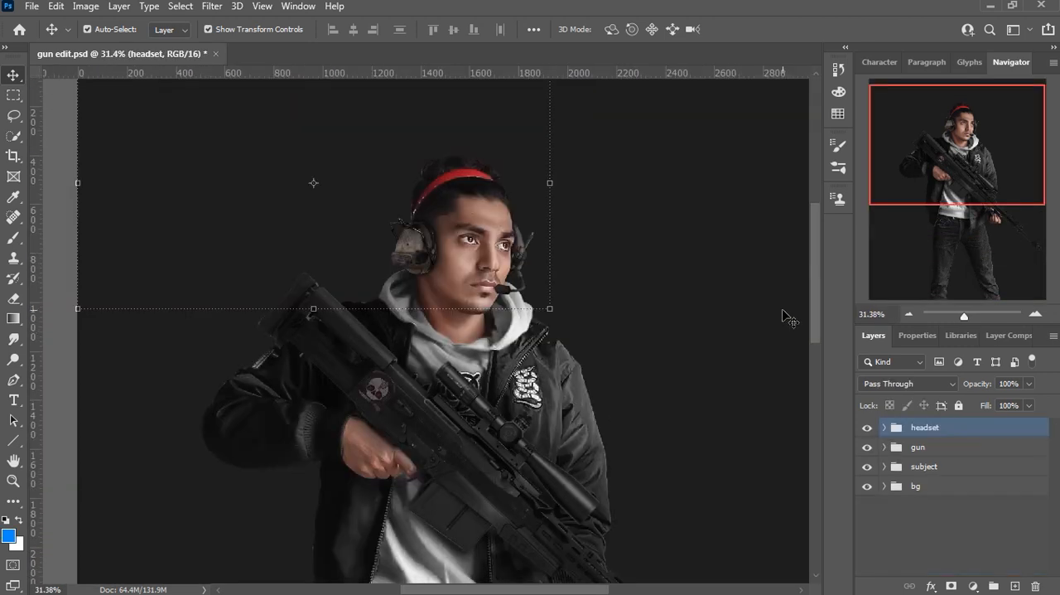
left_click(1014, 586)
double_click(932, 434)
type("hair base")
left_click(986, 442)
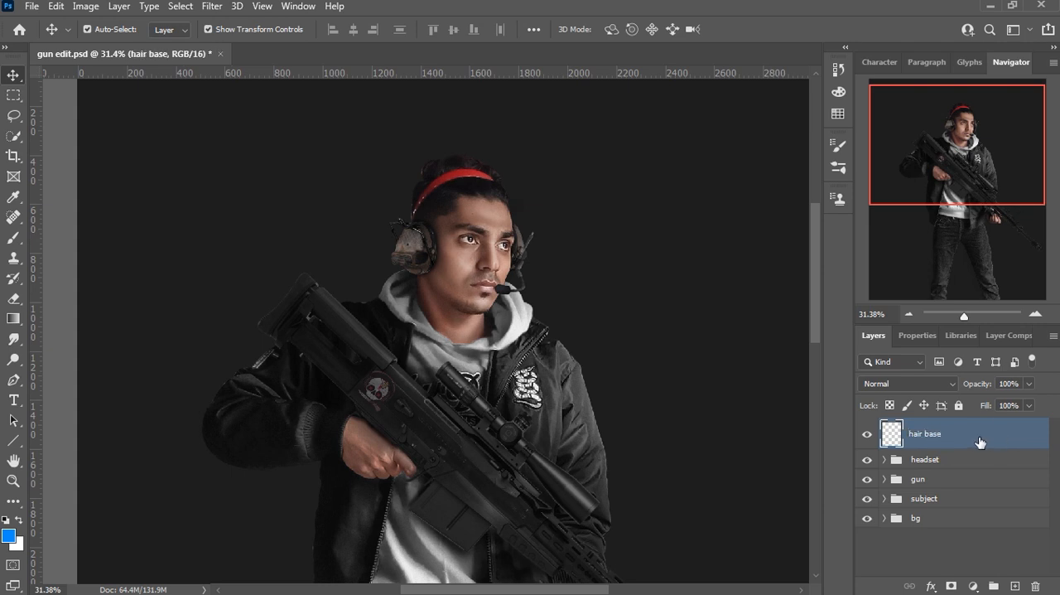
Step: Set up a black brush with Shape Dynamics enabled and its size control set to Pen Pressure
key("d")
left_click(13, 238)
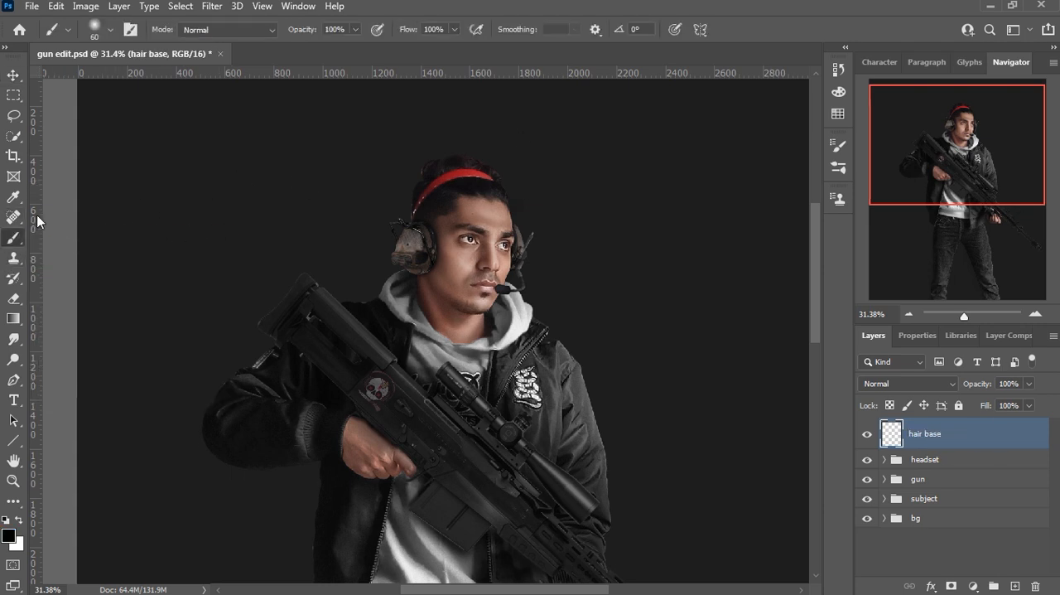
left_click(110, 31)
key("F5")
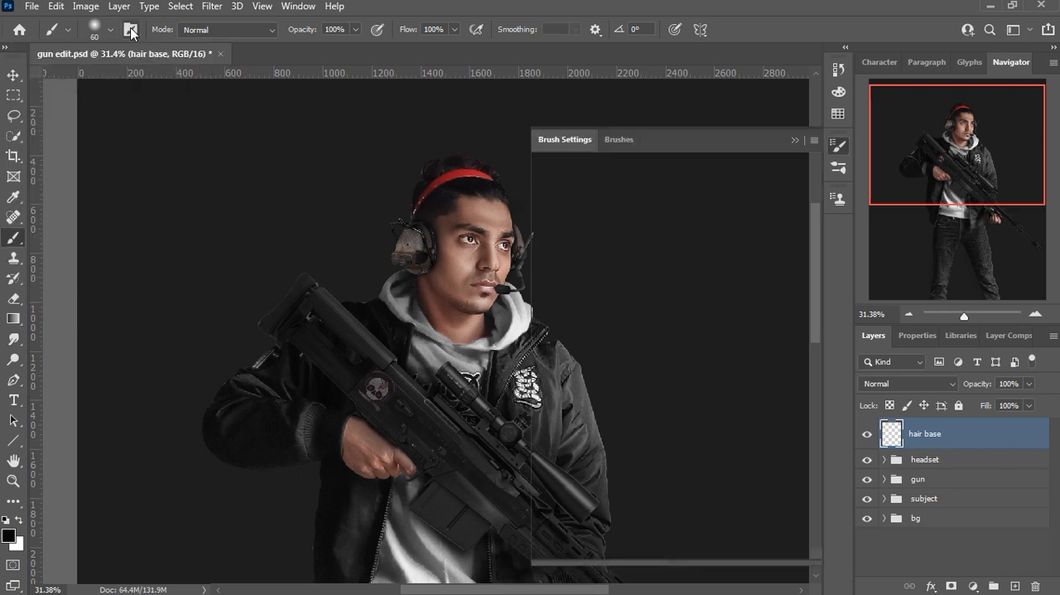
left_click(601, 208)
left_click(729, 200)
left_click(719, 235)
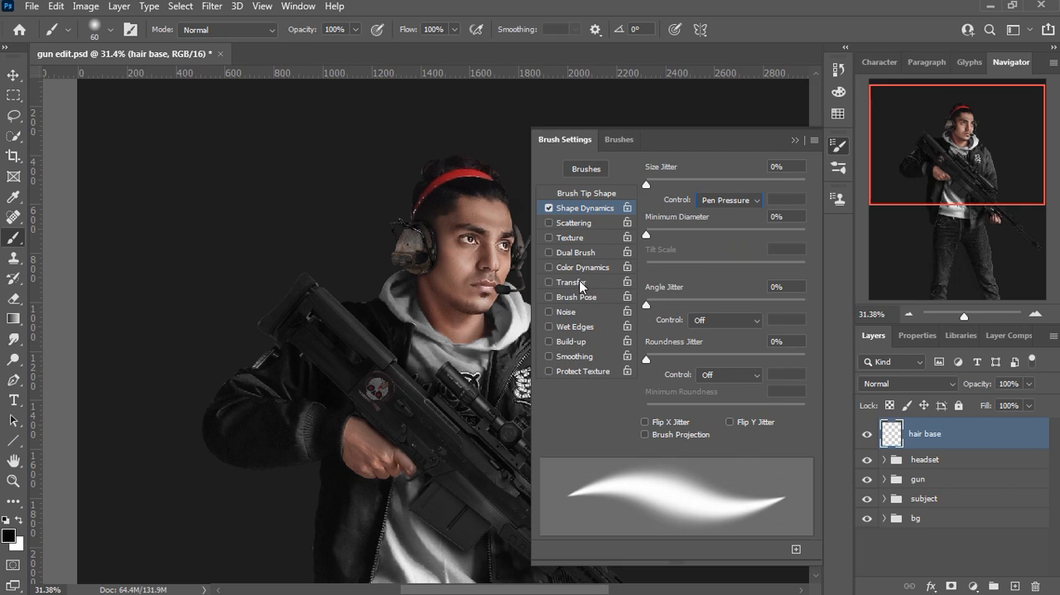
Step: Enable Transfer for the 60 px Soft Round brush with flow controlled by Pen Pressure
left_click(581, 282)
left_click(727, 272)
left_click(719, 301)
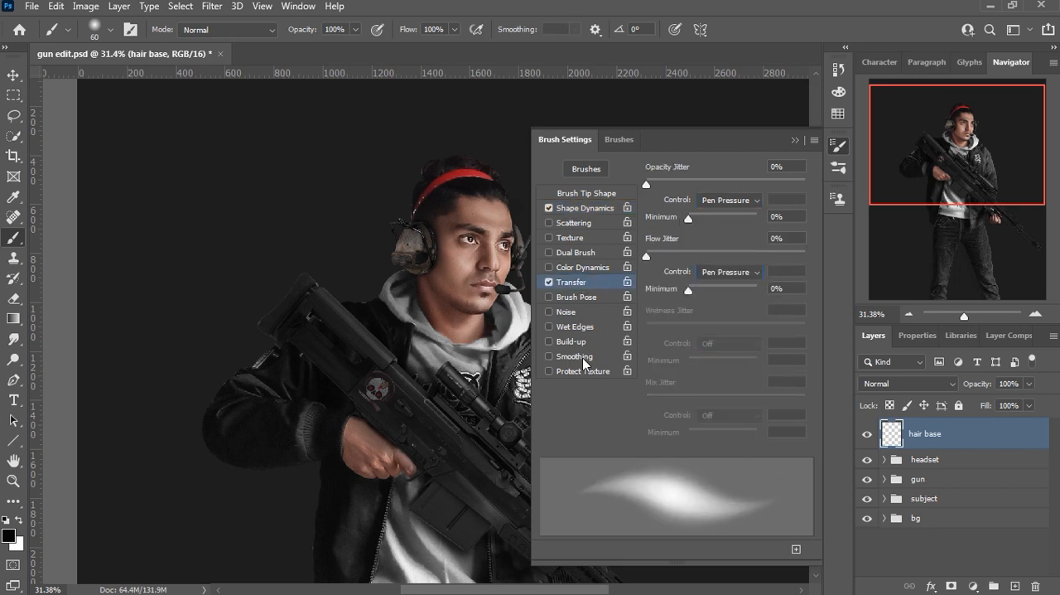
left_click(795, 140)
left_click(110, 33)
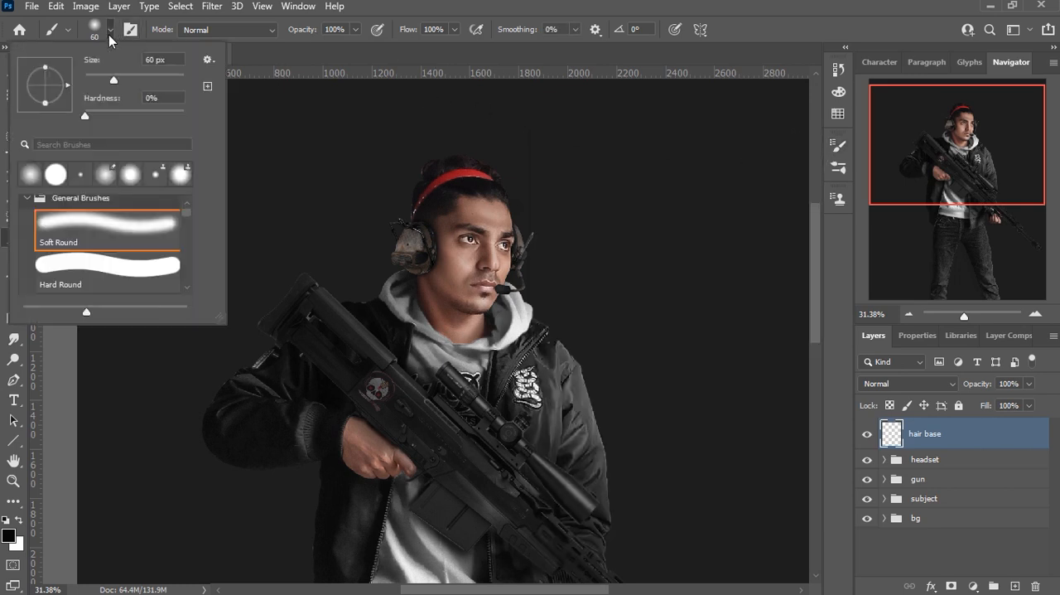
left_click(110, 34)
Step: Paint black over the red headband and hair on hair base at 9% flow, enlarging the brush to 100 px
left_click_drag(454, 32, 420, 60)
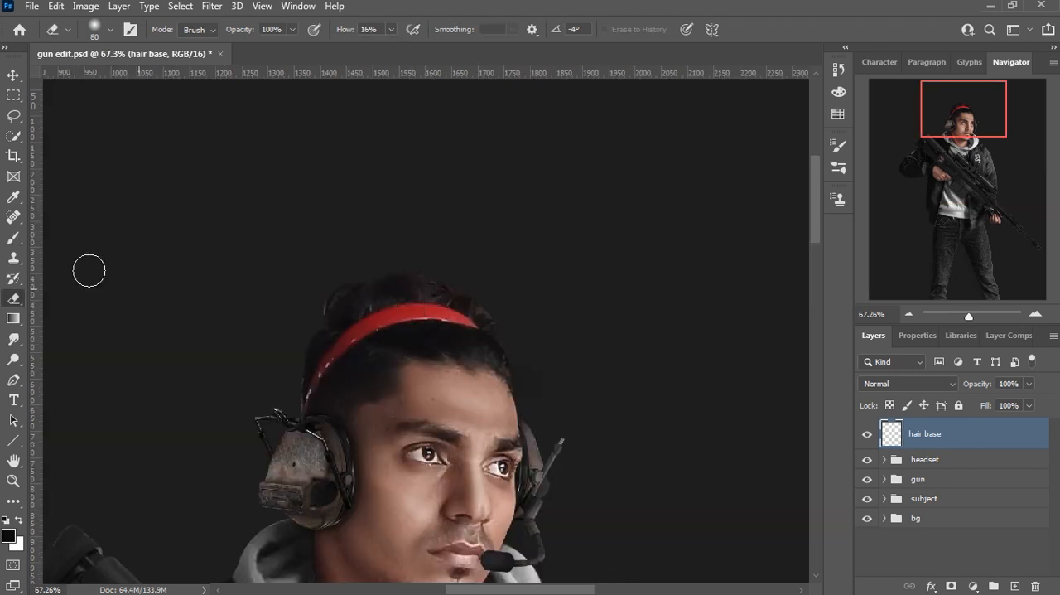
left_click(13, 239)
mouse_move(388, 319)
left_mouse_down()
mouse_move(432, 321)
mouse_move(419, 298)
mouse_move(504, 310)
mouse_move(370, 282)
mouse_move(337, 305)
mouse_move(362, 291)
mouse_move(361, 309)
mouse_move(431, 310)
mouse_move(439, 327)
mouse_move(480, 329)
mouse_move(428, 298)
mouse_move(482, 320)
mouse_move(505, 363)
mouse_move(457, 312)
mouse_move(390, 295)
mouse_move(445, 326)
mouse_move(343, 316)
mouse_move(341, 299)
mouse_move(332, 316)
mouse_move(398, 274)
mouse_move(471, 306)
mouse_move(457, 331)
mouse_move(396, 367)
mouse_move(347, 334)
mouse_move(368, 353)
mouse_move(342, 348)
mouse_move(352, 338)
mouse_move(307, 397)
mouse_move(325, 357)
mouse_move(319, 339)
mouse_move(322, 374)
mouse_move(385, 373)
left_mouse_up()
key("bracketright")
key("bracketright")
key("bracketright")
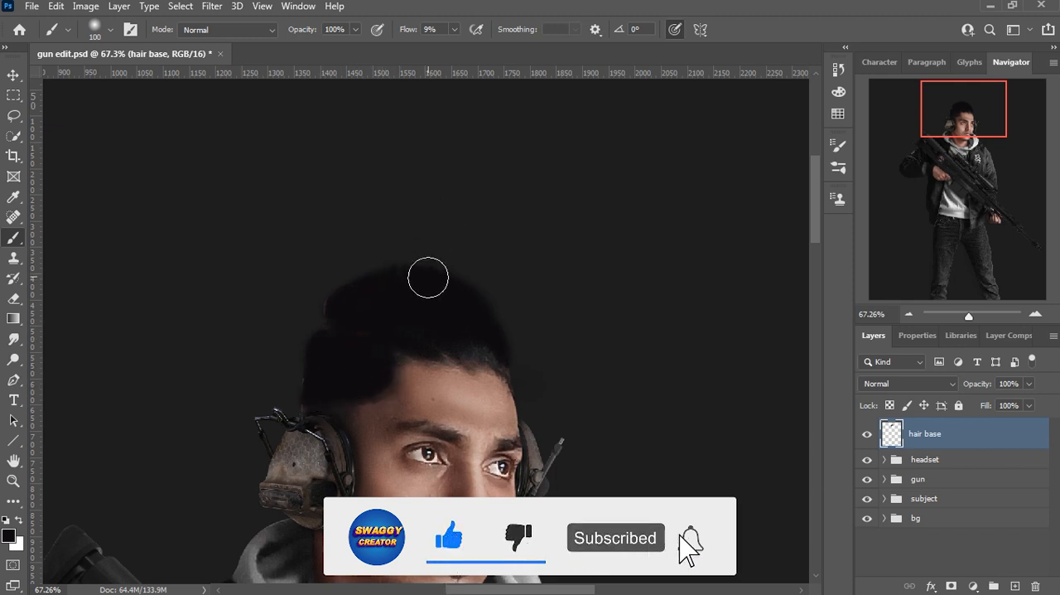
Step: Paint spiky black tufts at the upper back of the hair with the brush reduced to 60 px
key("bracketleft")
key("bracketleft")
key("bracketleft")
key("bracketleft")
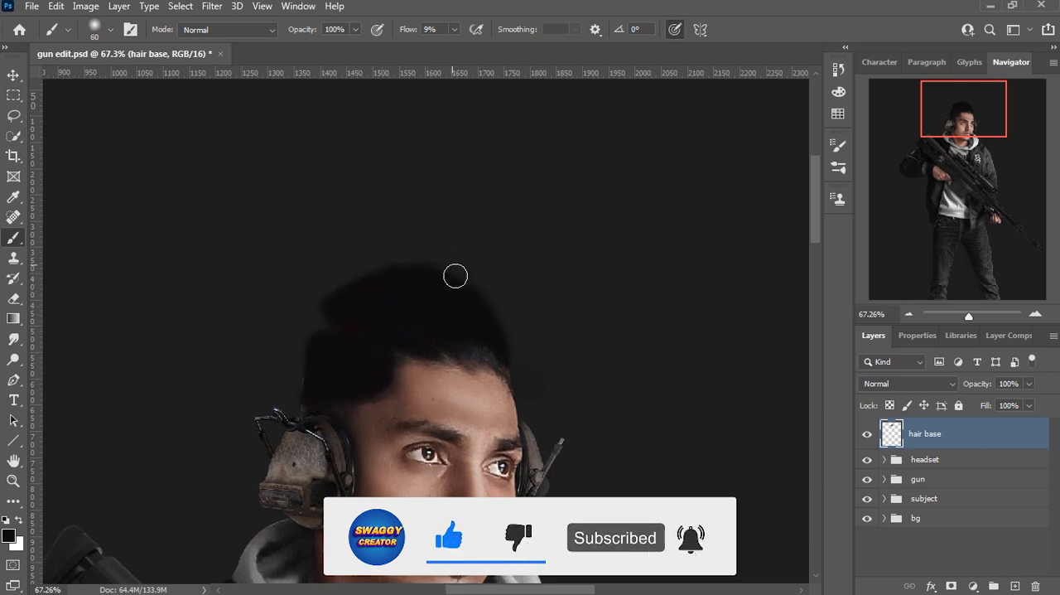
mouse_move(413, 263)
left_mouse_down()
mouse_move(326, 252)
mouse_move(373, 267)
mouse_move(307, 277)
left_mouse_up()
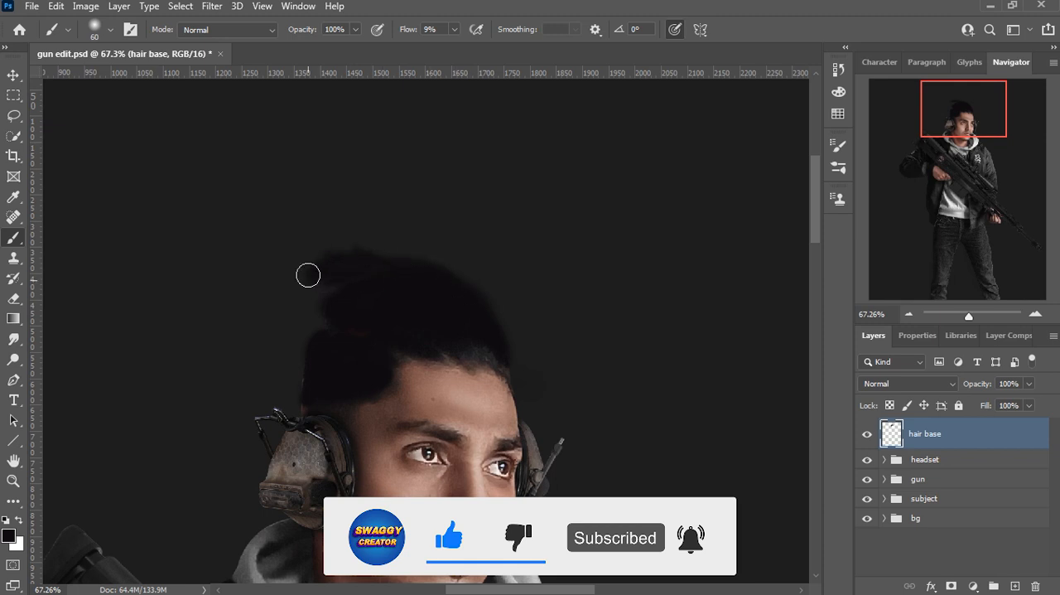
mouse_move(296, 319)
left_mouse_down()
mouse_move(323, 307)
mouse_move(299, 347)
mouse_move(357, 401)
mouse_move(324, 338)
mouse_move(309, 402)
mouse_move(348, 400)
mouse_move(380, 334)
left_mouse_up()
Step: Enable Smoothing in the brush settings and set the brush flow to 18%
left_click(110, 29)
left_click(425, 28)
left_click(454, 29)
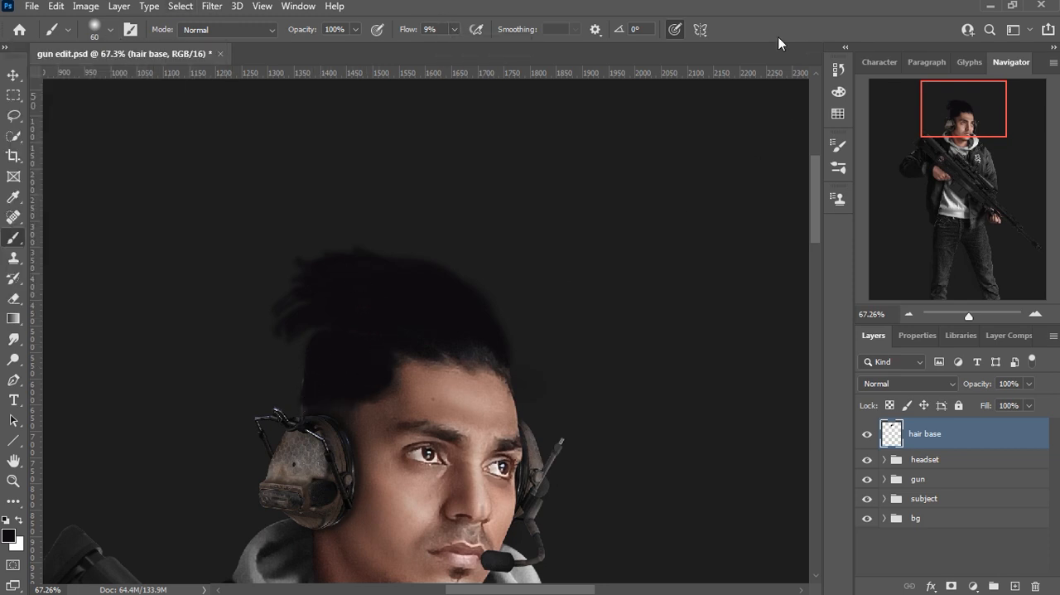
left_click(130, 29)
left_click(572, 281)
left_click(595, 356)
left_click(592, 194)
key("F5")
left_click(454, 29)
left_click_drag(457, 49, 462, 51)
left_click(721, 46)
Step: Paint thin black strands along the top outline of the hair with a 20 px brush
key("bracketleft")
key("bracketleft")
key("bracketleft")
key("bracketleft")
key("bracketleft")
key("bracketright")
key("bracketright")
key("bracketright")
Step: Add a new layer above hair base and set the foreground colour to #0c0c0c
left_click(1015, 586)
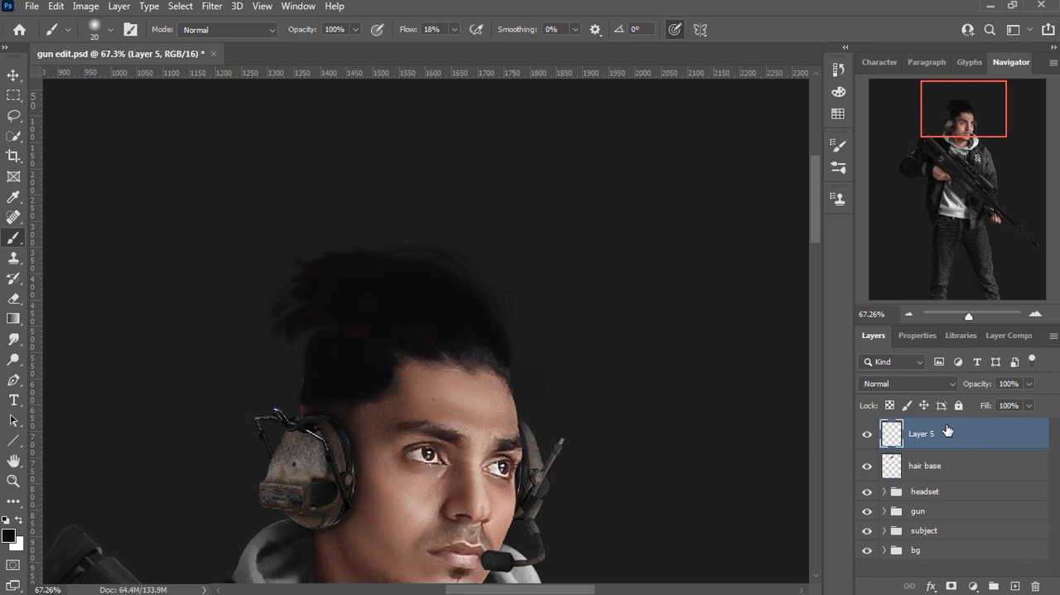
left_click(8, 535)
left_click(648, 413)
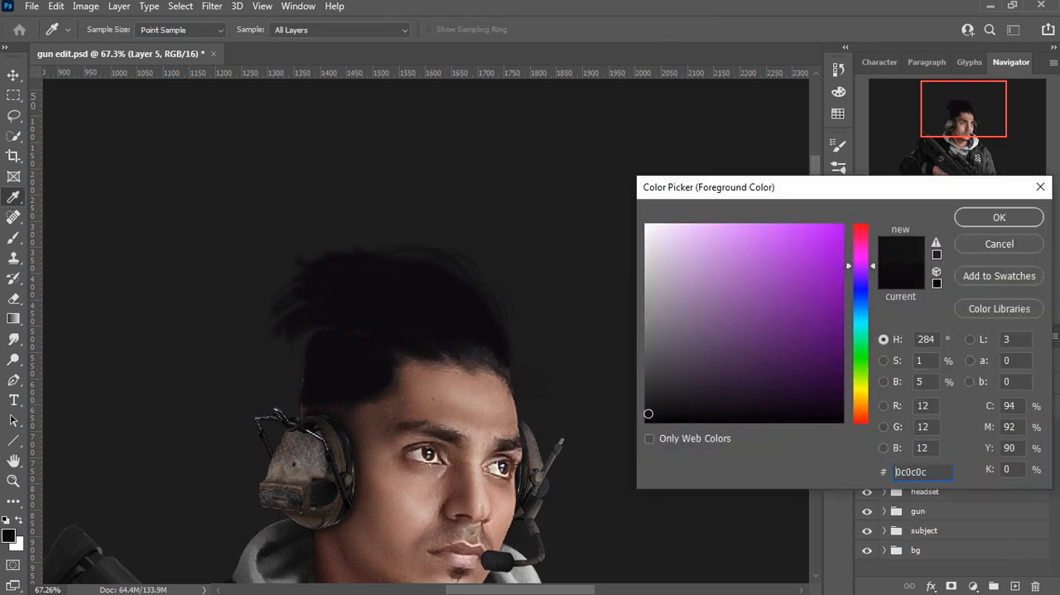
left_click(988, 220)
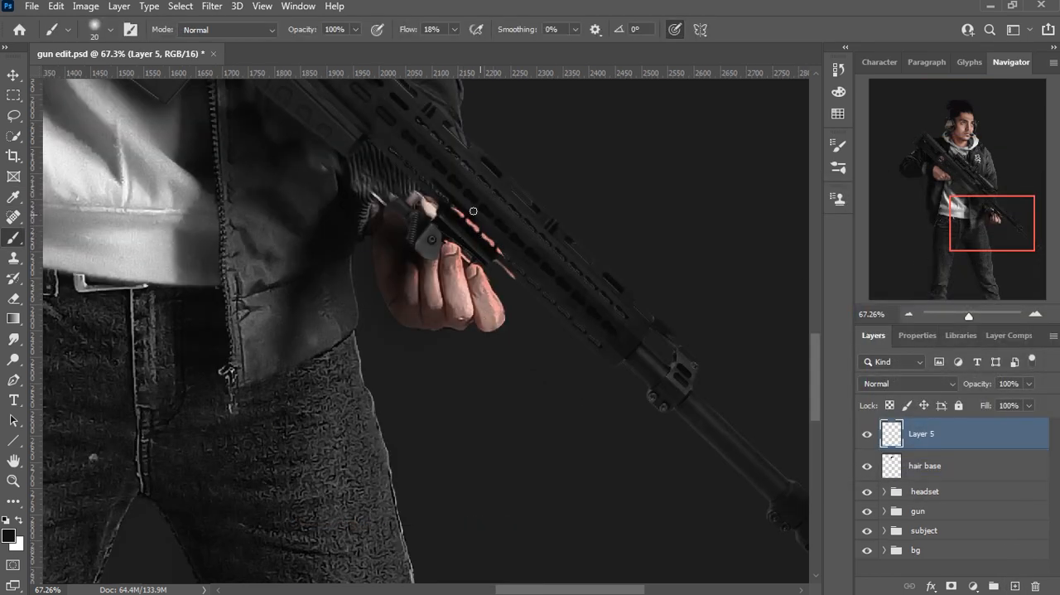
Step: Paint fine strands over the crown and front of the hair on the new layer with the 20 px brush
mouse_move(373, 124)
left_mouse_down()
mouse_move(431, 229)
mouse_move(514, 463)
left_mouse_up()
left_click_drag(439, 116, 501, 367)
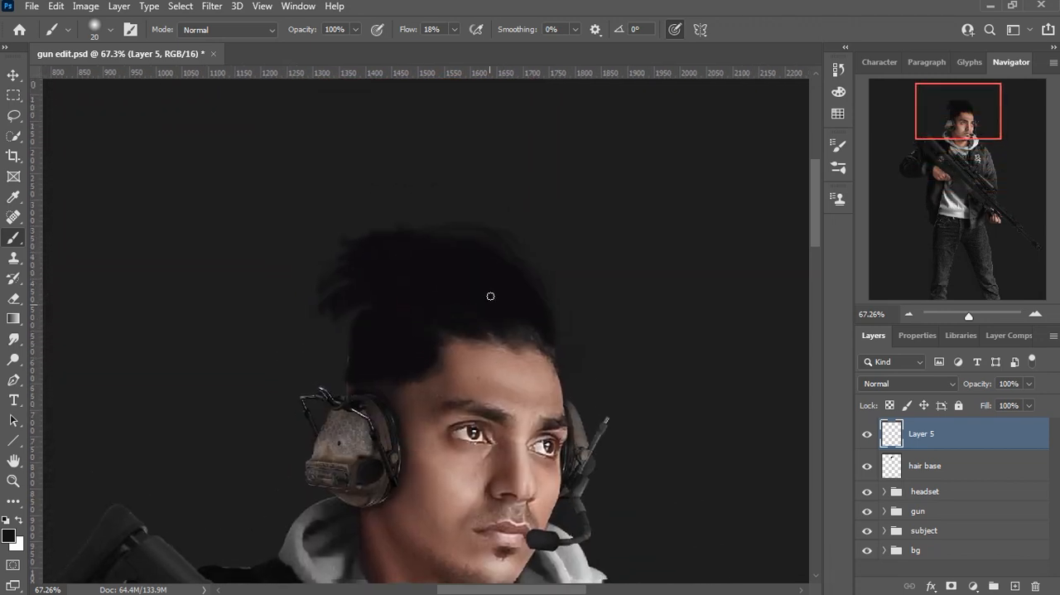
scroll(449, 256, "up", 3)
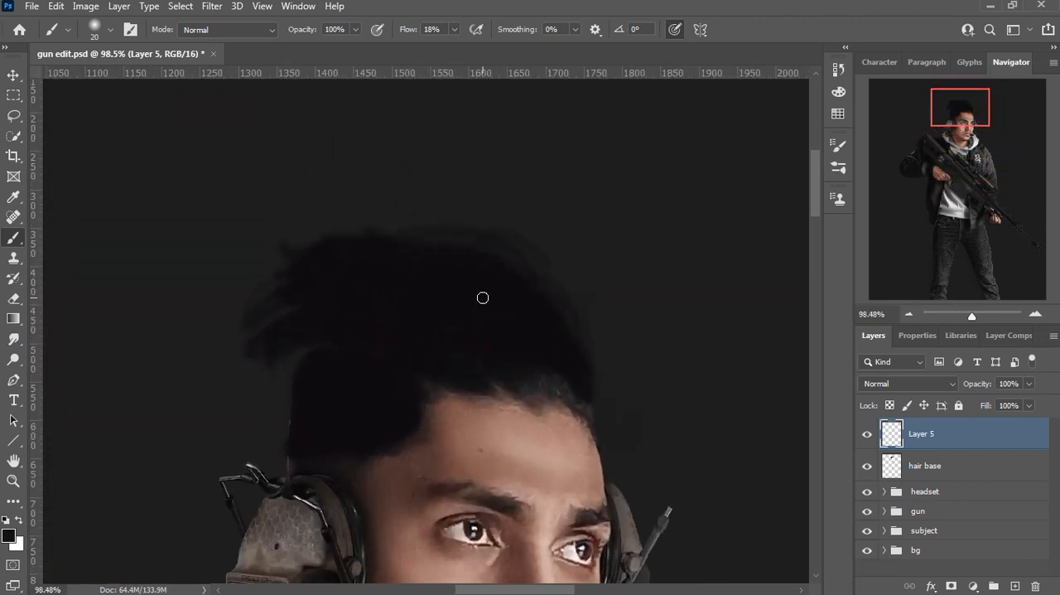
left_click_drag(494, 220, 550, 355)
Step: Adjust the near-black foreground colour and paint more strands through the hair, reducing the brush to 10 px
left_click(11, 536)
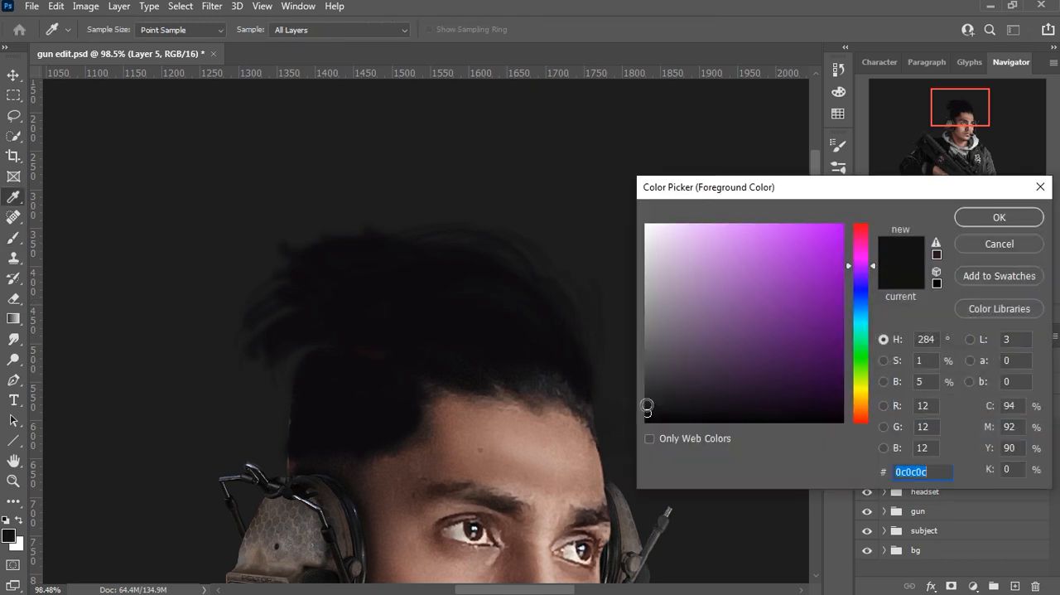
left_click(999, 217)
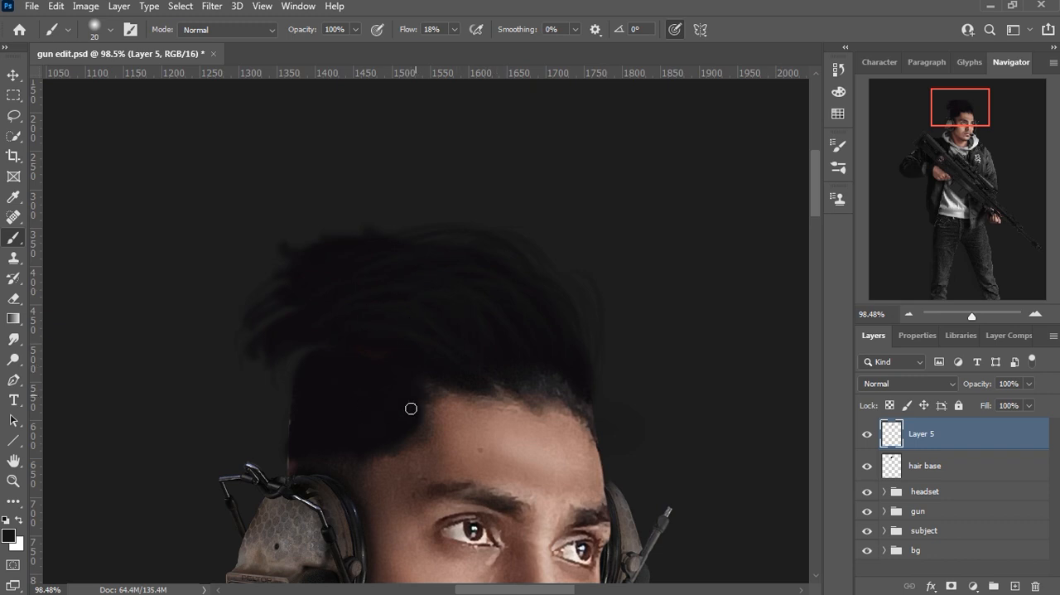
left_click(110, 30)
left_click(417, 17)
left_click(111, 30)
left_click_drag(94, 81, 89, 81)
left_click(352, 367)
Step: Set the background colour to a dark tone sampled from the hair
left_click(15, 545)
left_click(488, 315)
key("Return")
Step: Softly erase the upper back edge of the hair on hair base with the 80 px eraser at 11% flow
left_click(925, 466)
key("e")
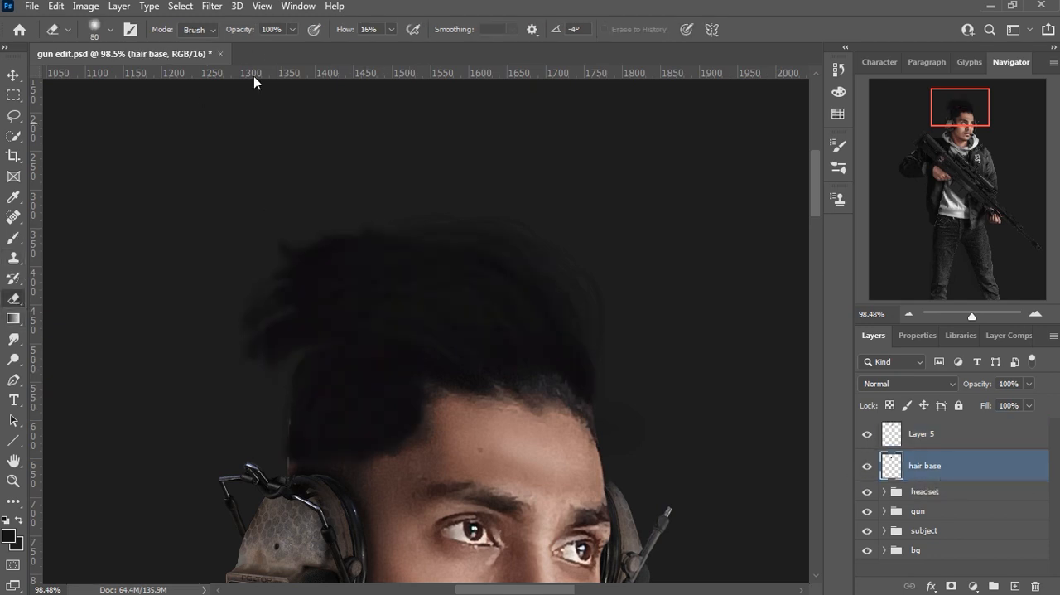
left_click(391, 30)
left_click_drag(390, 48, 385, 49)
left_click(820, 42)
left_click_drag(349, 223, 290, 240)
Step: Erase the spiky tufts at the back of the hair on hair base with the eraser flow lowered to 8%
left_click(391, 30)
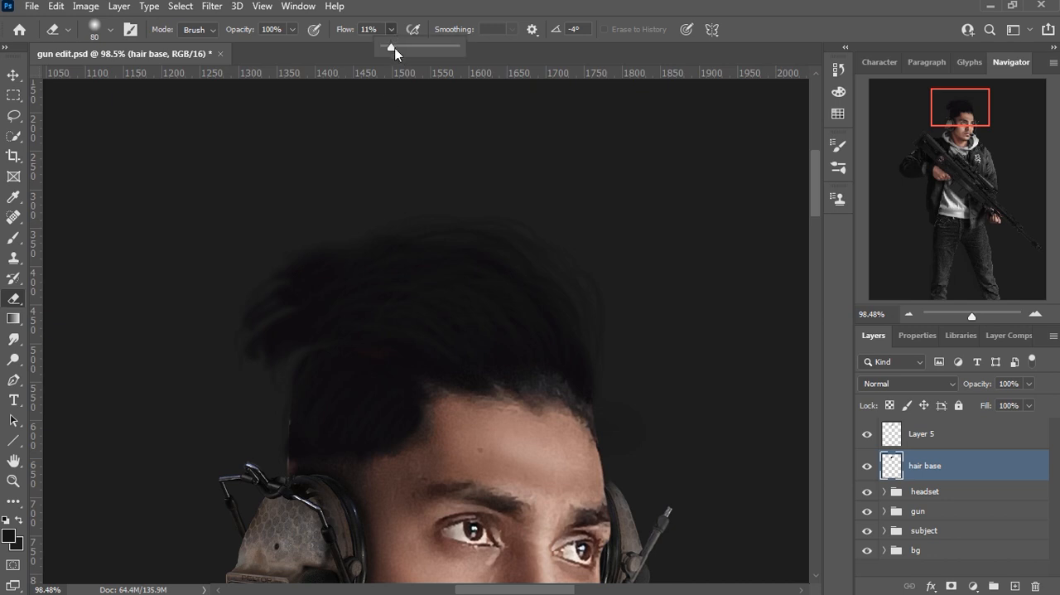
left_click_drag(392, 50, 389, 48)
mouse_move(421, 230)
left_mouse_down()
mouse_move(266, 282)
mouse_move(288, 321)
mouse_move(249, 377)
left_mouse_up()
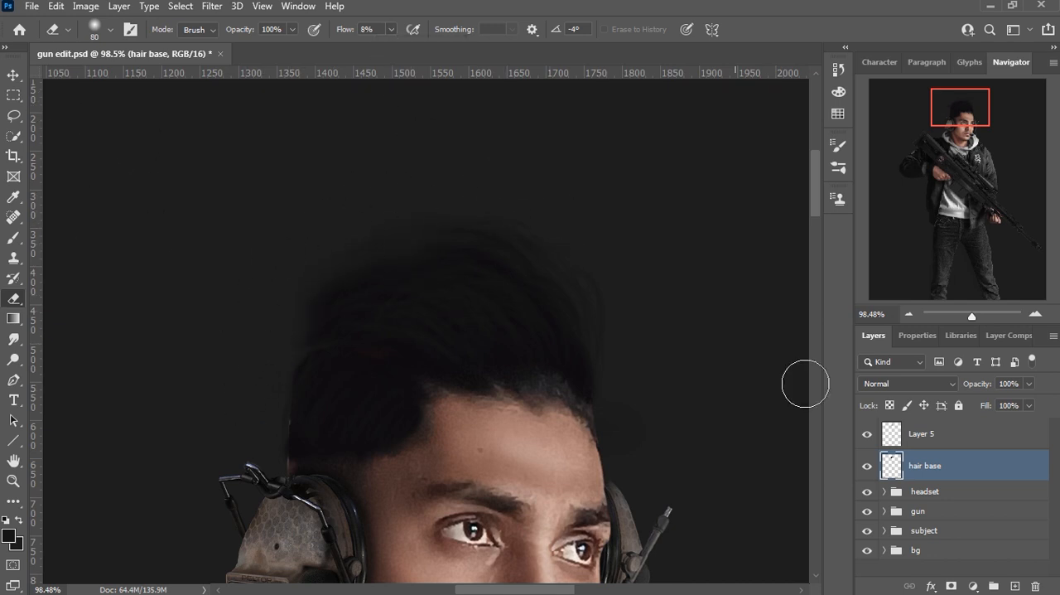
Step: Paint thin flyaway strands around the hair outline on Layer 5 with the 10 px brush at 100% flow
key("alt+bracketright")
key("b")
left_click(453, 30)
left_click_drag(455, 48, 522, 51)
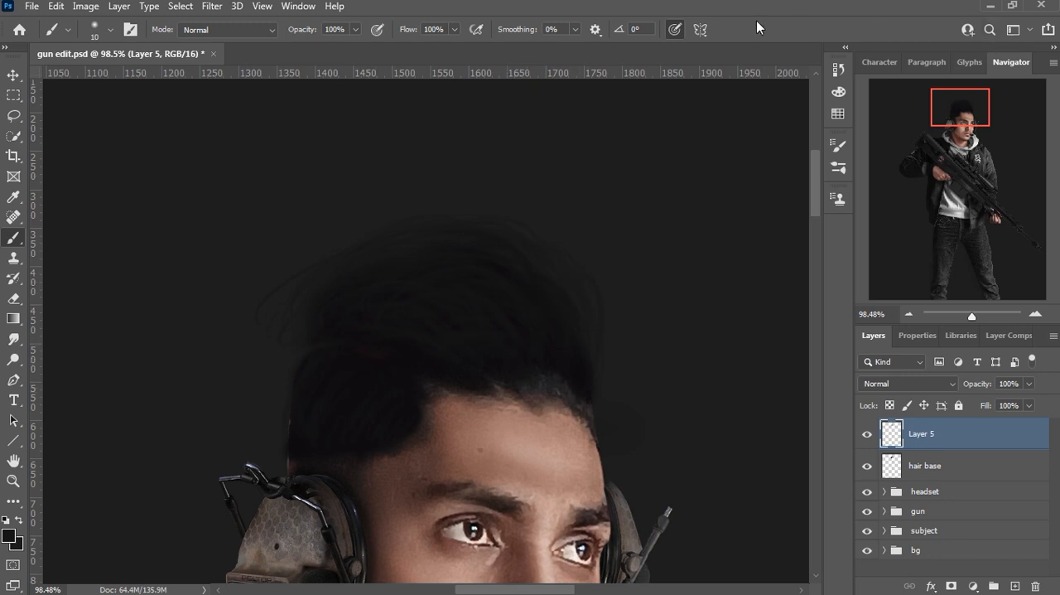
left_click(700, 30)
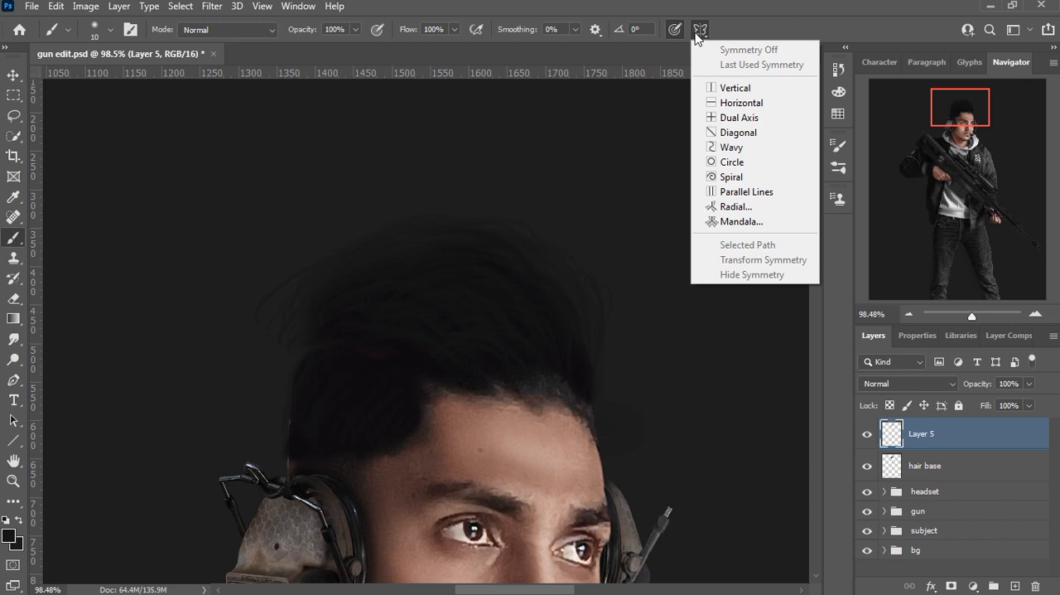
left_click(751, 29)
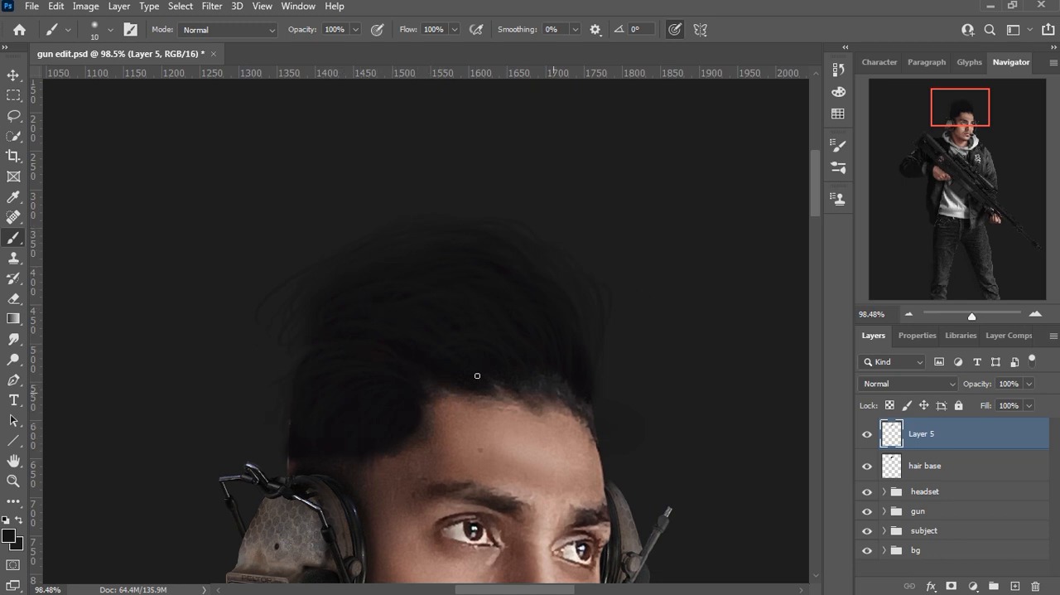
Step: Paint strands through the front and back of the hair on Layer 5, first in black (#000000) and then in a lighter dark grey
left_click(8, 543)
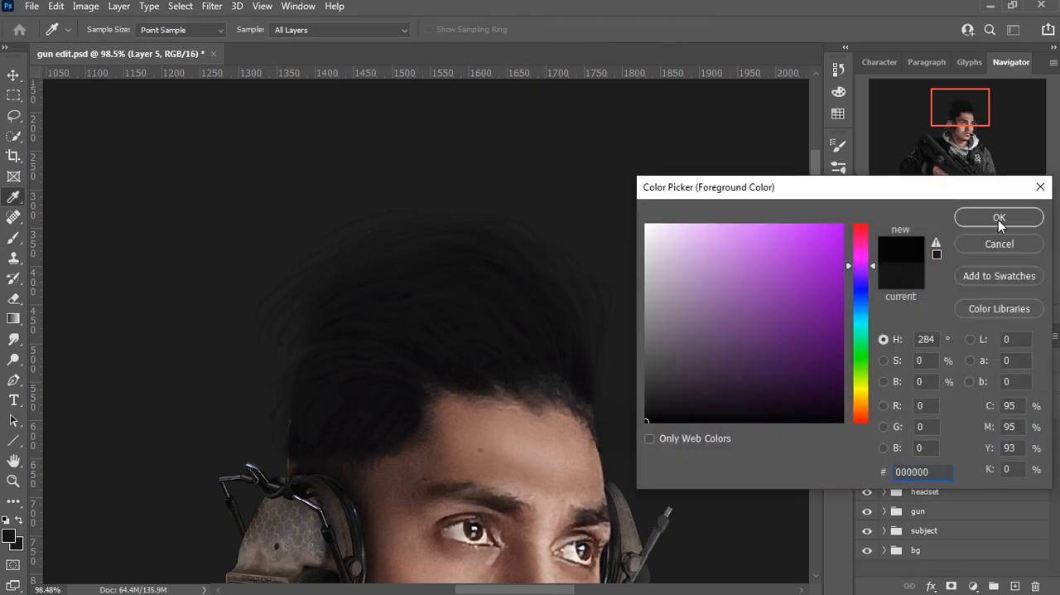
left_click(1000, 217)
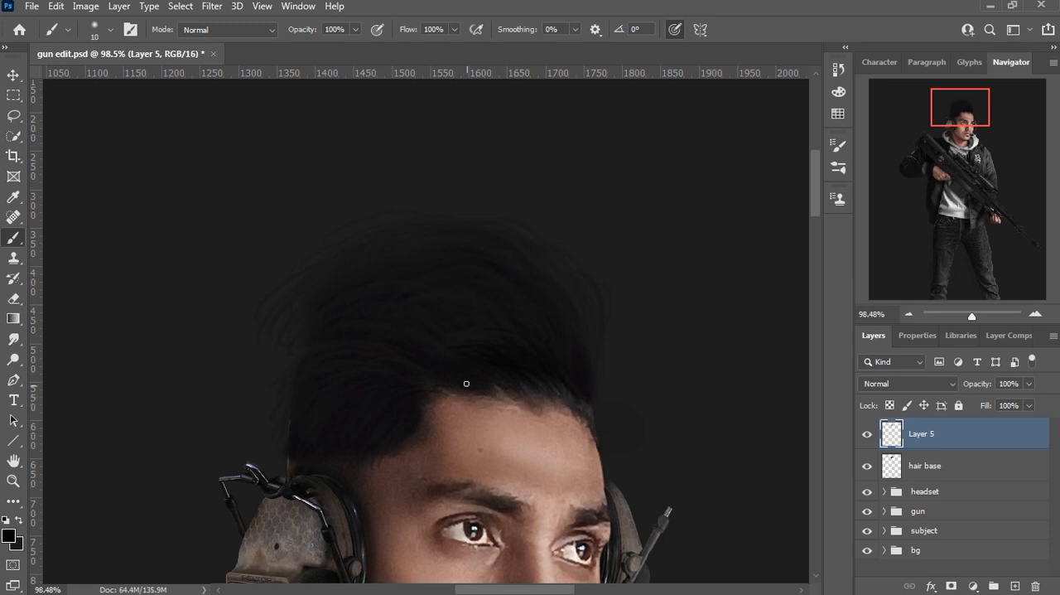
left_click(8, 536)
left_click_drag(647, 415, 649, 397)
left_click(1000, 217)
left_click(9, 536)
key("Return")
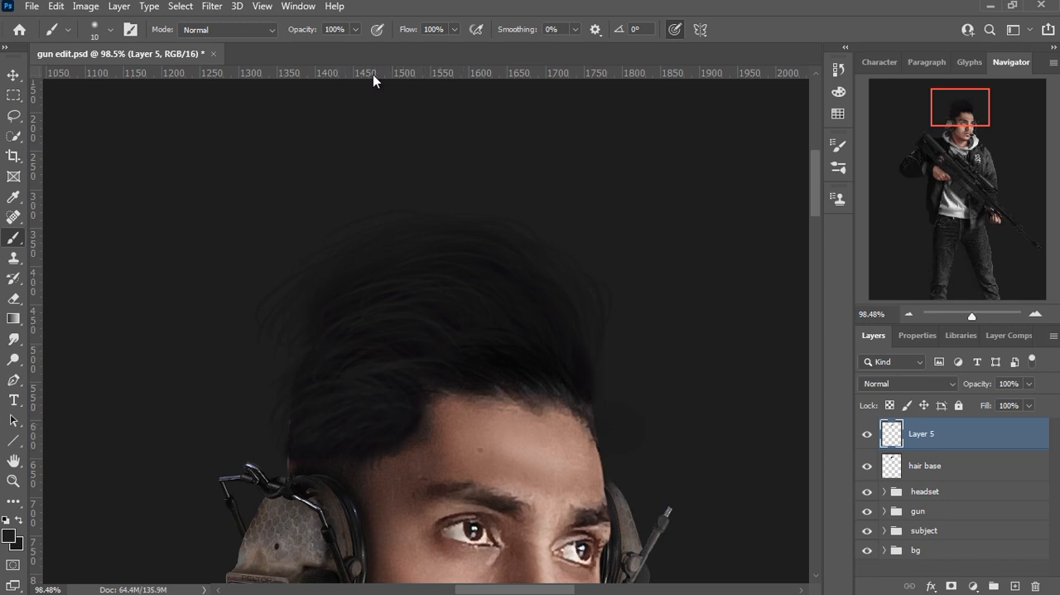
scroll(531, 276, "down", 5)
scroll(531, 276, "up", 5)
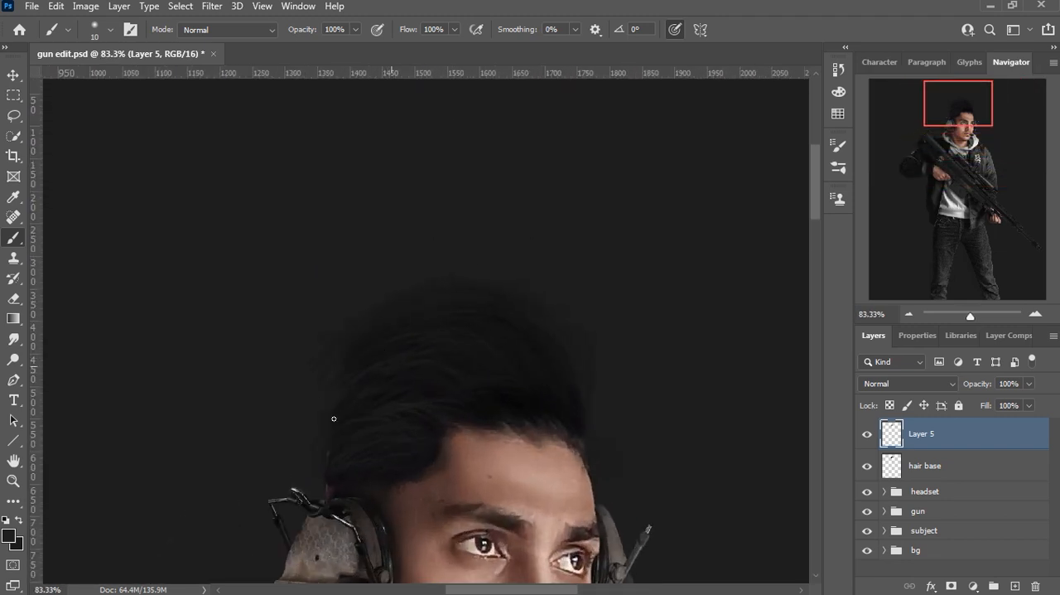
Step: Fill in the hair just above the headset on hair base with a darker, near-black foreground colour
left_click(917, 468)
left_click(8, 537)
left_click_drag(647, 405, 646, 414)
left_click(998, 218)
key("b")
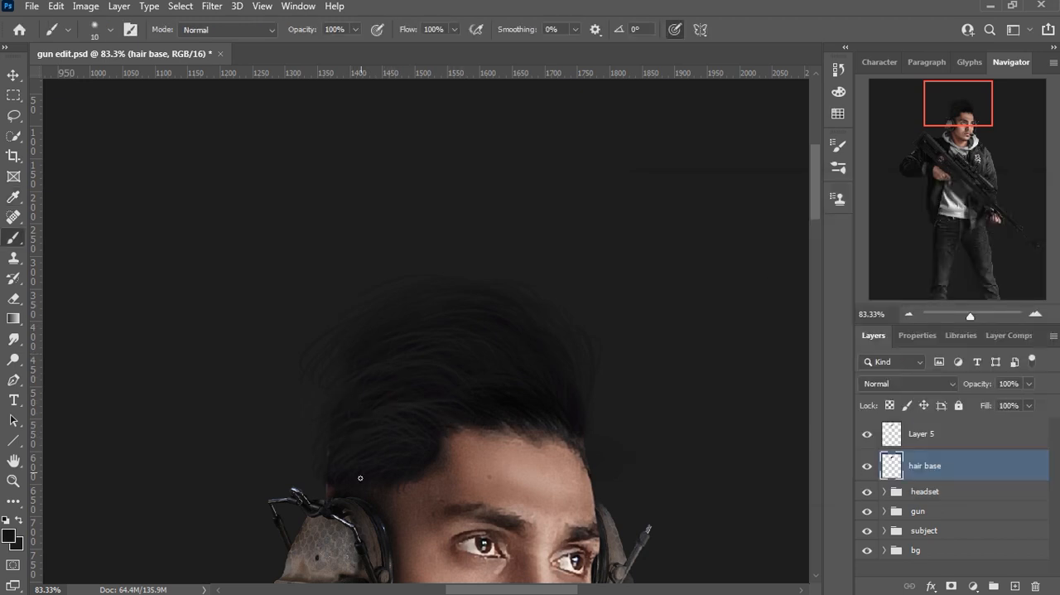
Step: Add a new layer above Layer 5 and paint fine highlight strands across the hair in dark grey #2e2e2e
left_click(918, 436)
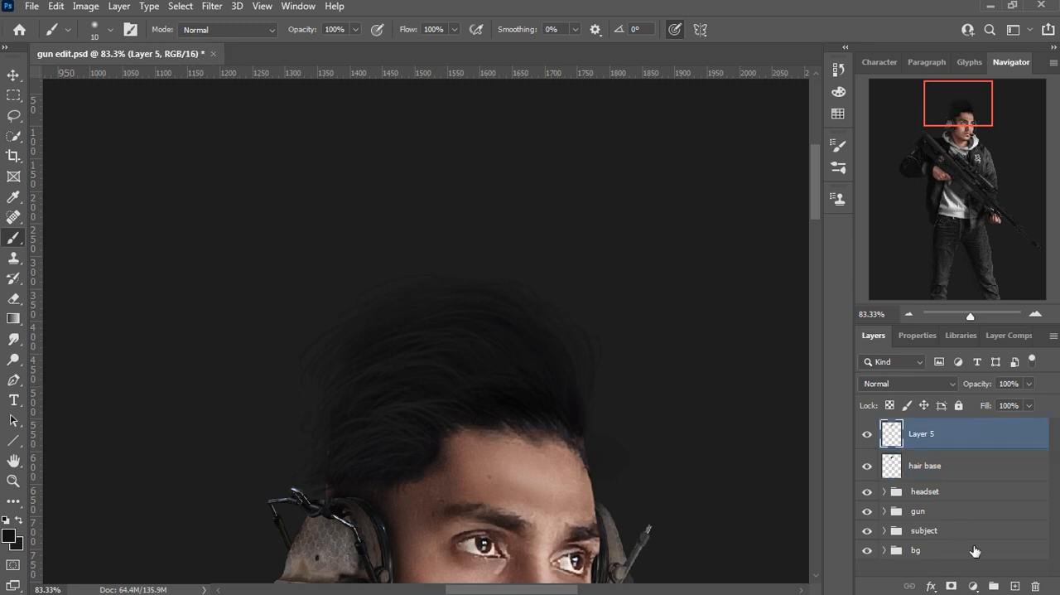
left_click(1015, 586)
left_click(11, 536)
left_click_drag(647, 399, 646, 386)
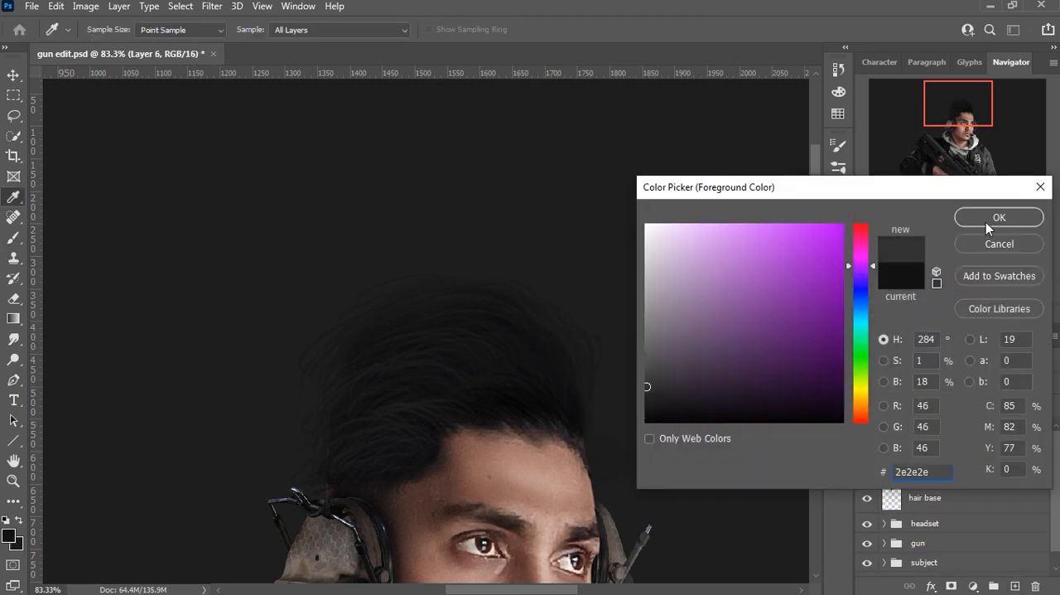
left_click(988, 222)
key("b")
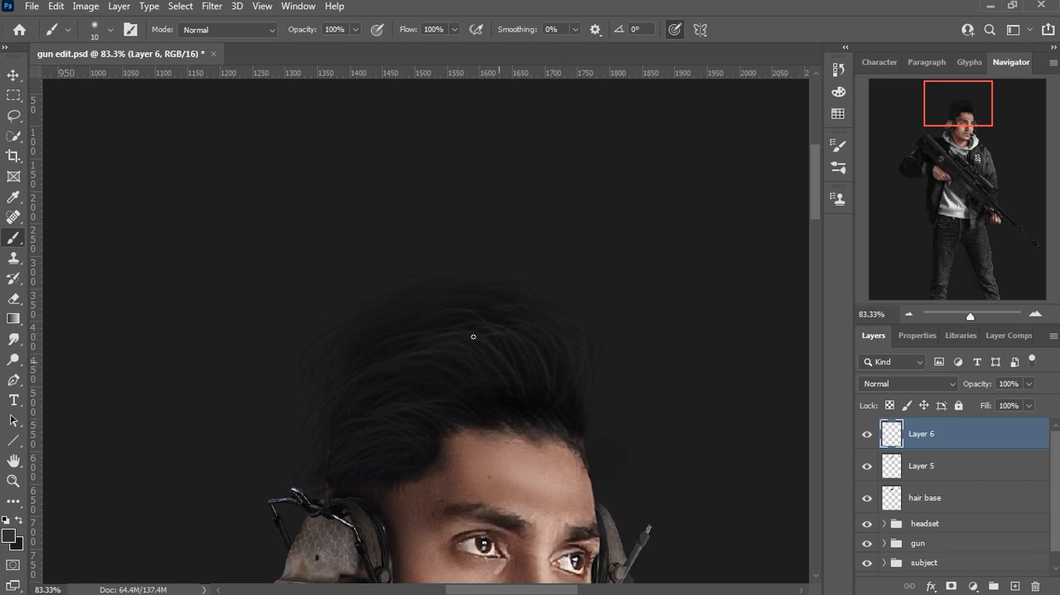
Step: Paint a short loose lock falling onto the middle of the forehead on hair base in #0c0c0c
left_click(925, 497)
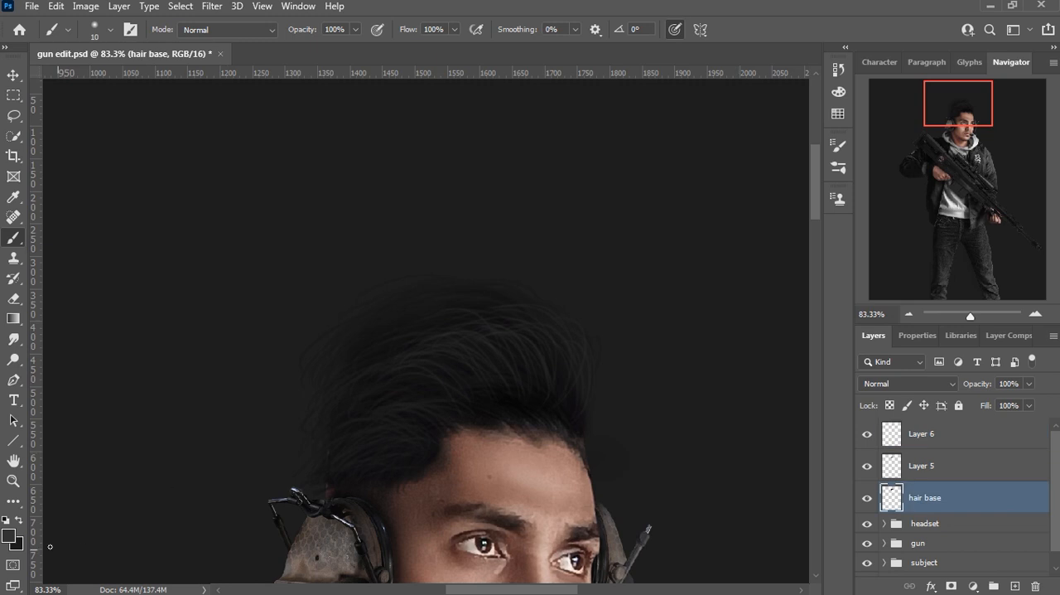
left_click(9, 536)
left_click_drag(648, 383, 645, 413)
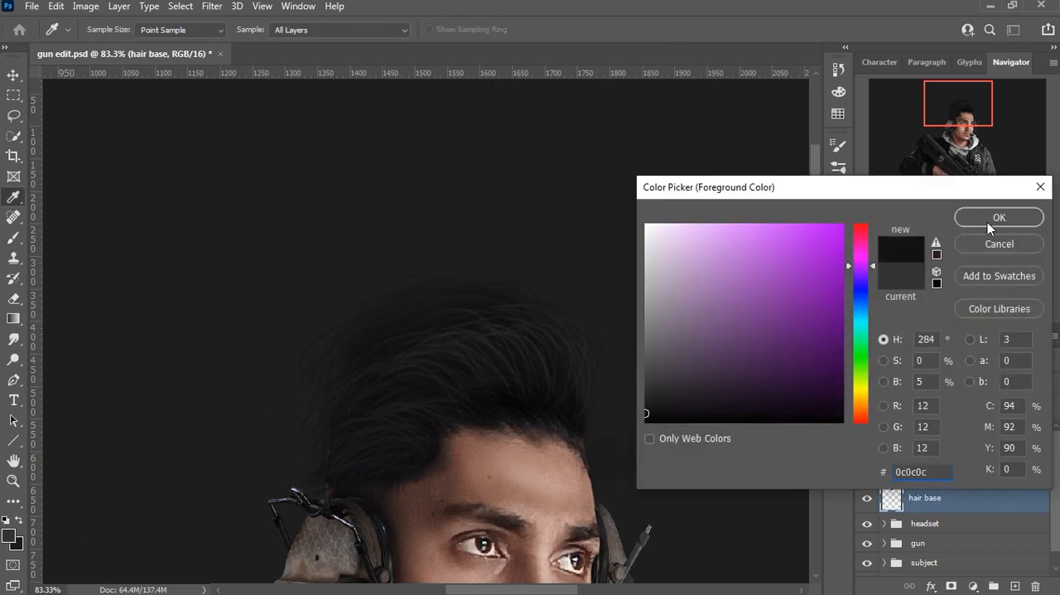
left_click(990, 220)
mouse_move(495, 432)
left_mouse_down()
mouse_move(491, 469)
mouse_move(507, 478)
mouse_move(504, 465)
mouse_move(508, 478)
mouse_move(500, 472)
left_mouse_up()
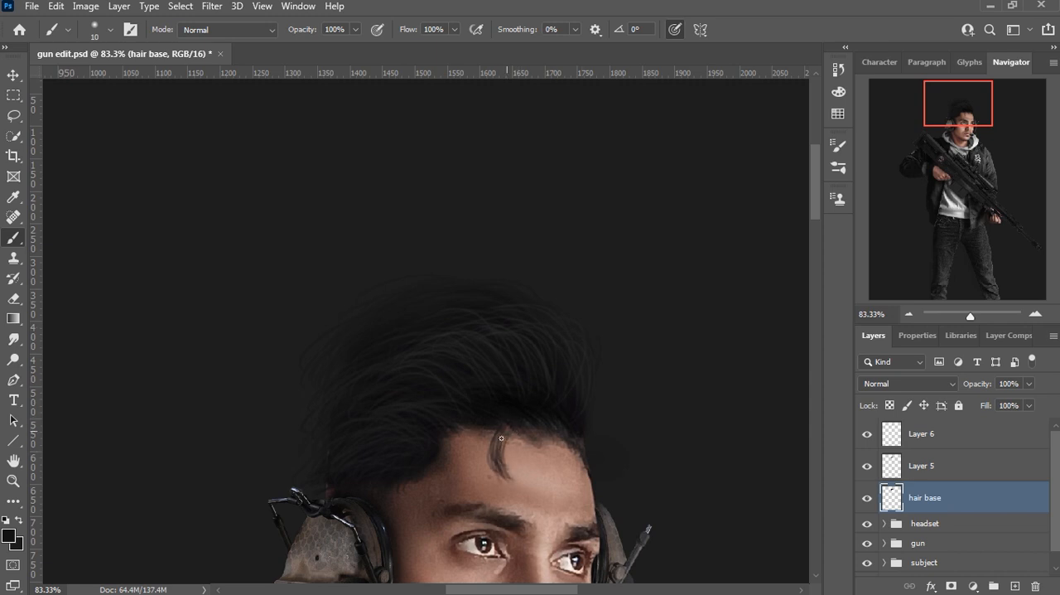
Step: Shade the forehead lock with dark grey strokes on Layer 5 and #363636 highlights on Layer 6
left_click(881, 461)
left_click(10, 536)
left_click(645, 397)
left_click(994, 219)
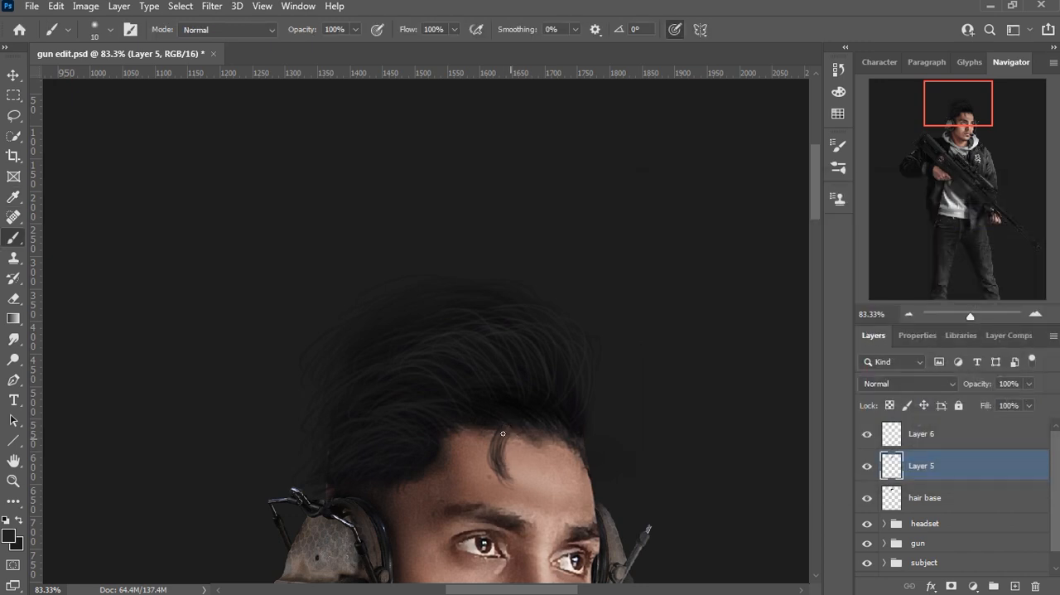
left_click(934, 433)
left_click(10, 536)
left_click(698, 336)
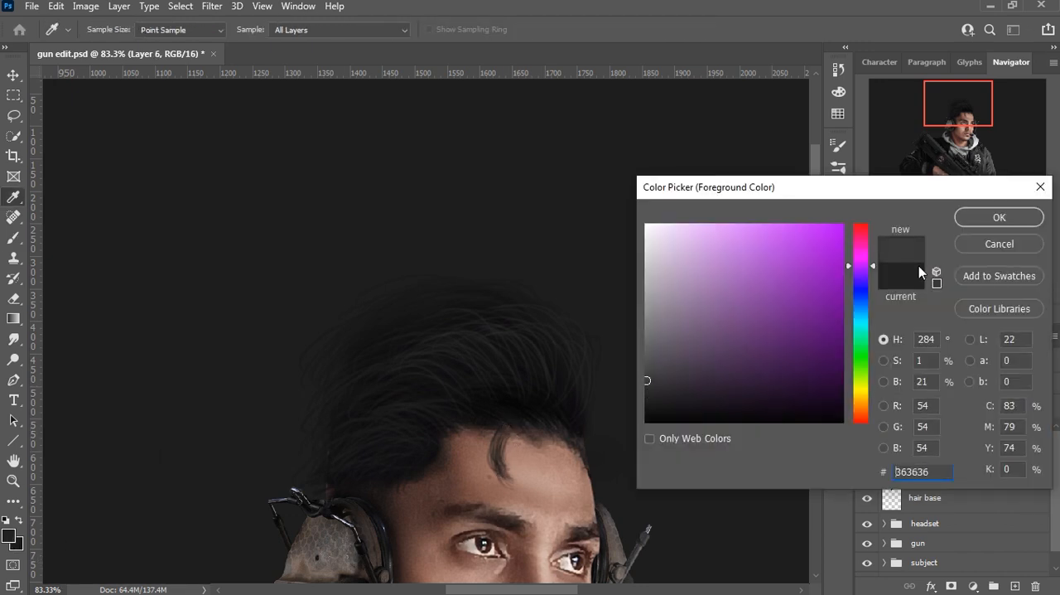
left_click(996, 216)
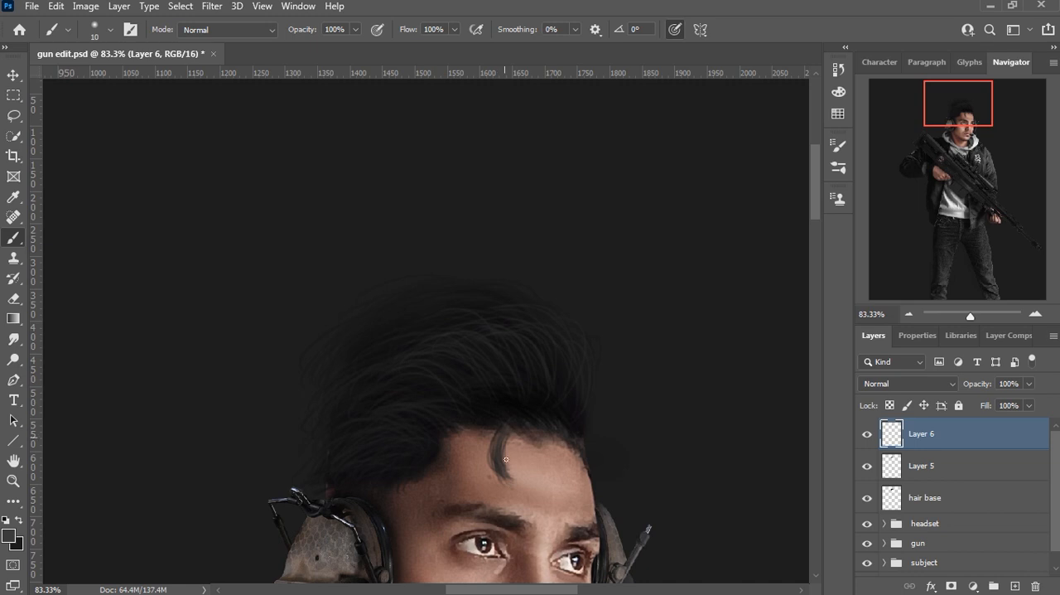
Step: Paint a thin curved strand falling over the forehead above the man's left eye on hair base in near-black
left_click(13, 75)
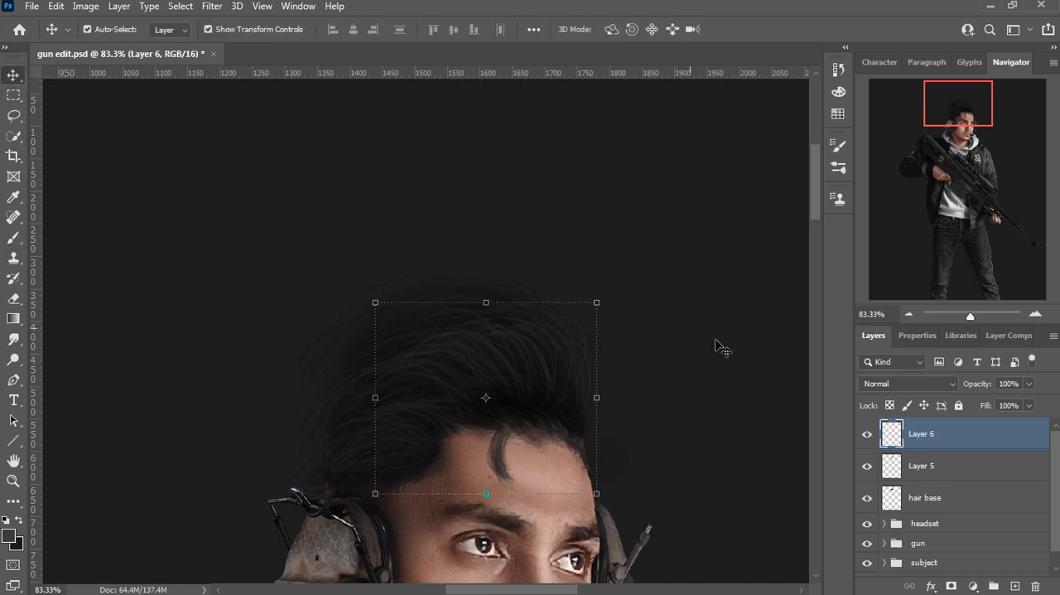
left_click(911, 497)
left_click(9, 535)
left_click(646, 421)
left_click(999, 216)
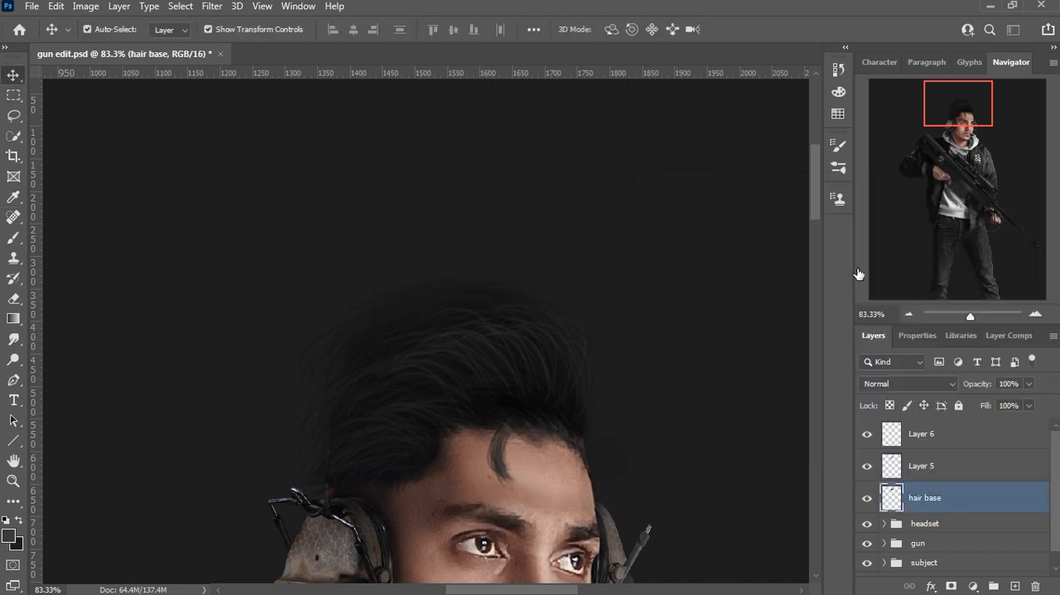
key("b")
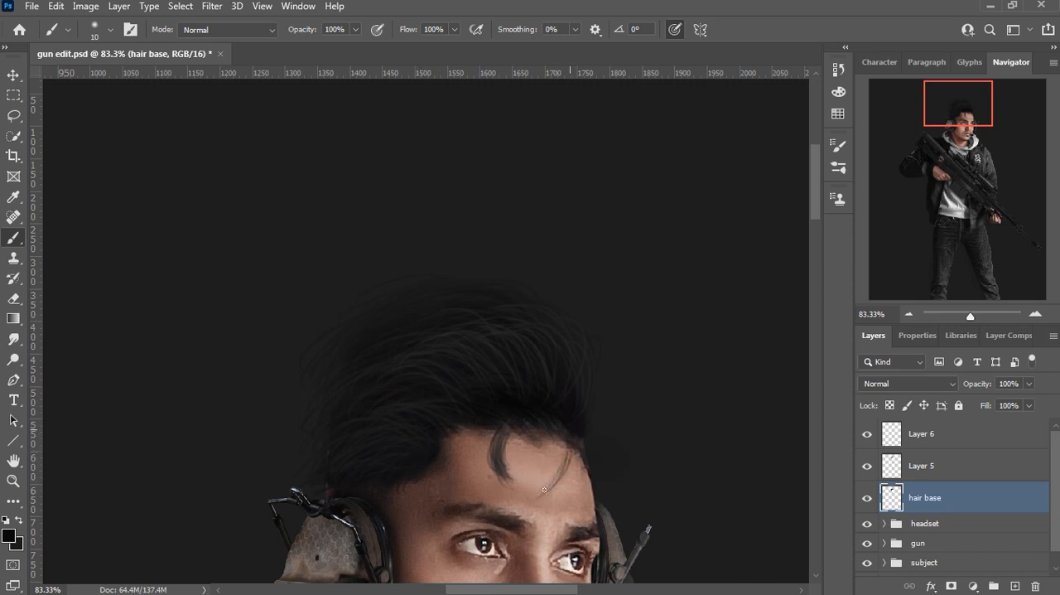
Step: Erase the thick lock in the middle of the forehead from the hair layers with a 40 px eraser at 36% flow
scroll(454, 133, "down", 3)
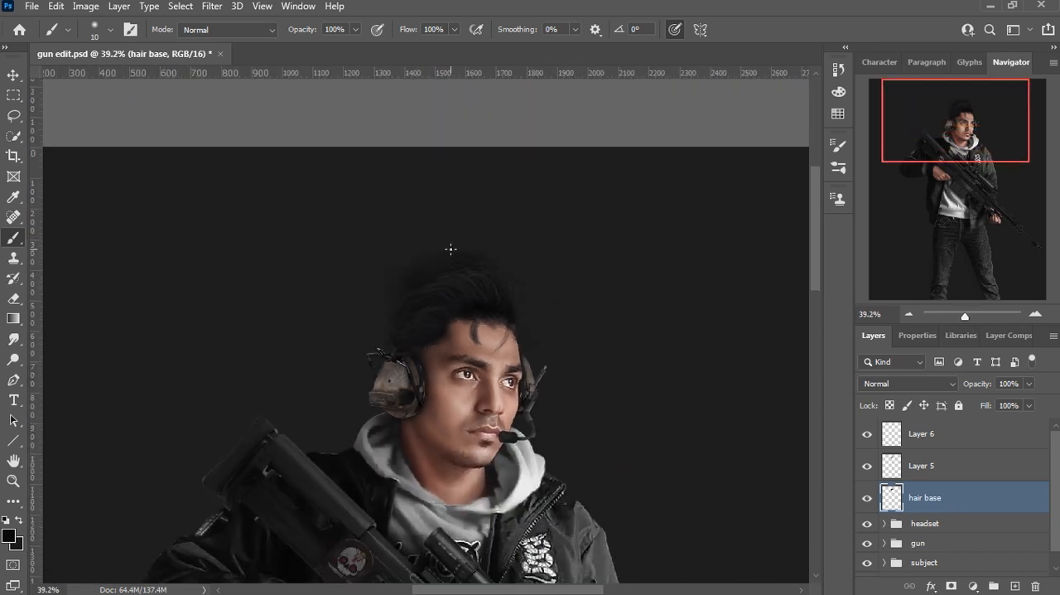
scroll(450, 249, "up", 2)
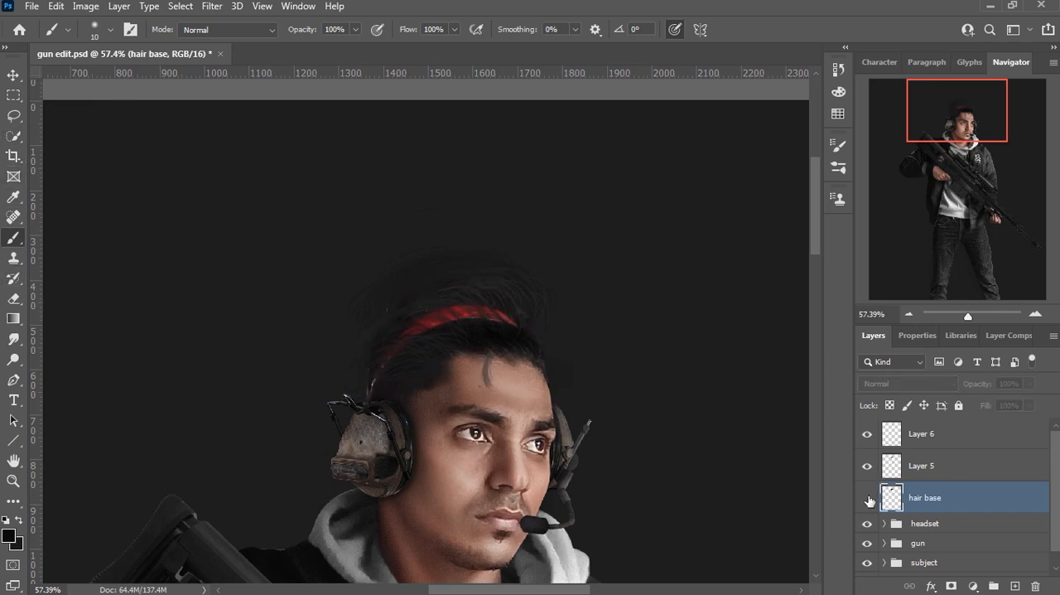
left_click(14, 299)
scroll(476, 356, "up", 3)
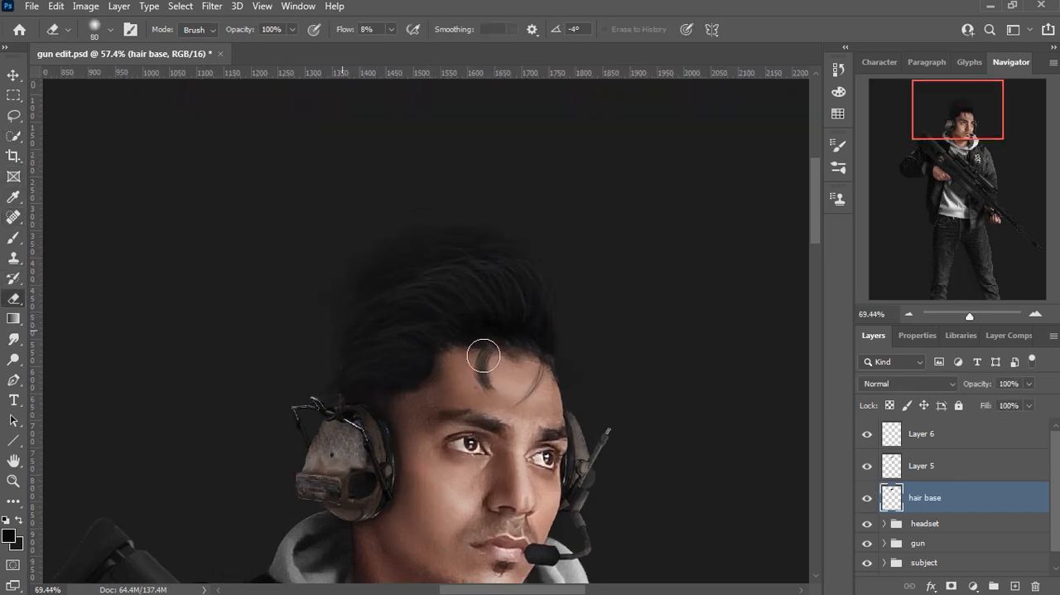
key("shift+3")
key("shift+6")
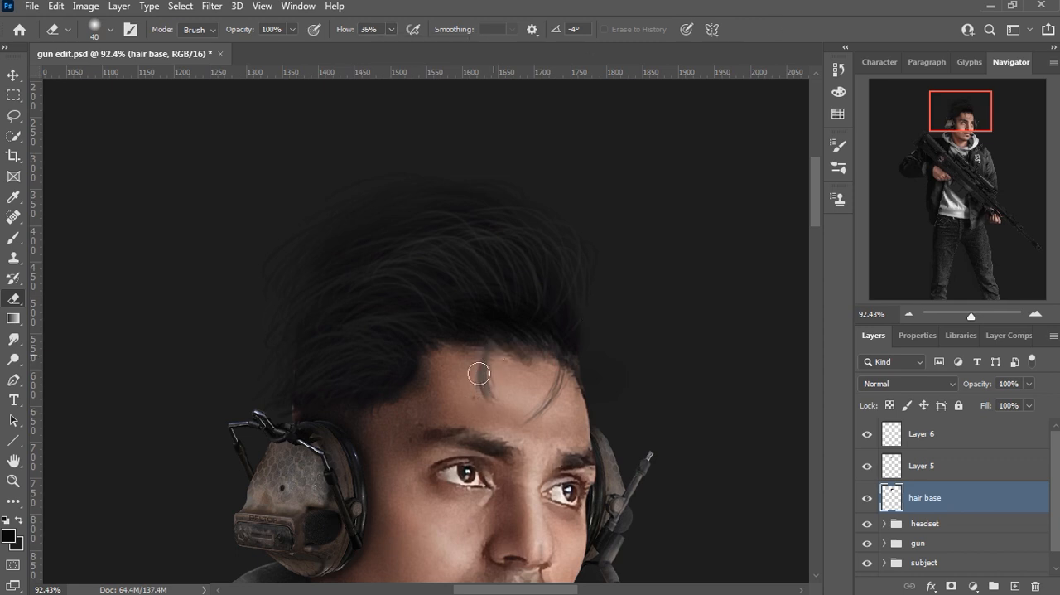
key("alt+bracketright")
key("alt+bracketright")
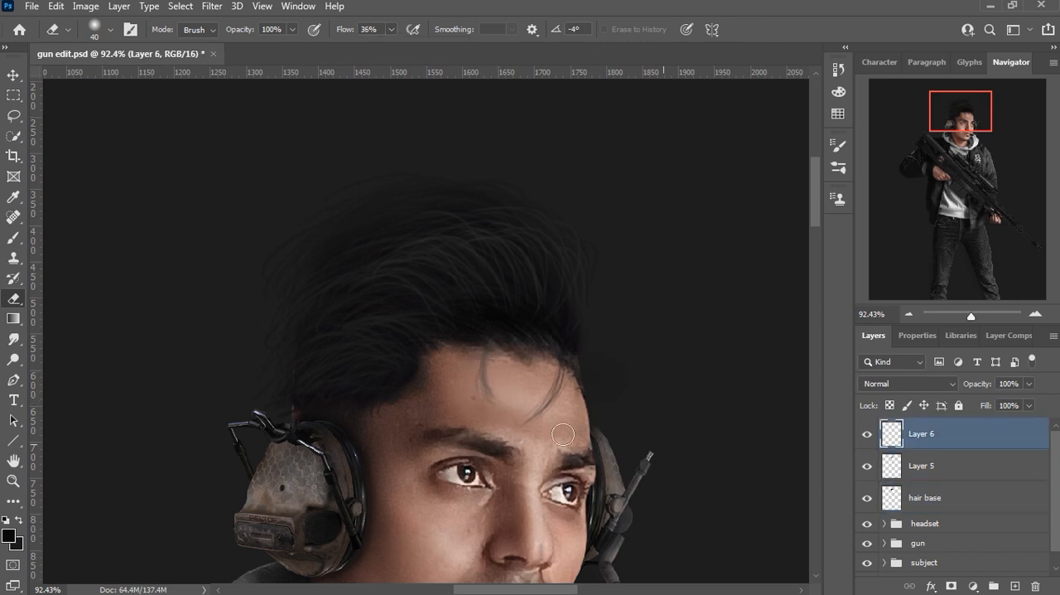
Step: Paint thin loose strands over the middle of the forehead on hair base with the brush size set to 6 px
left_click(15, 239)
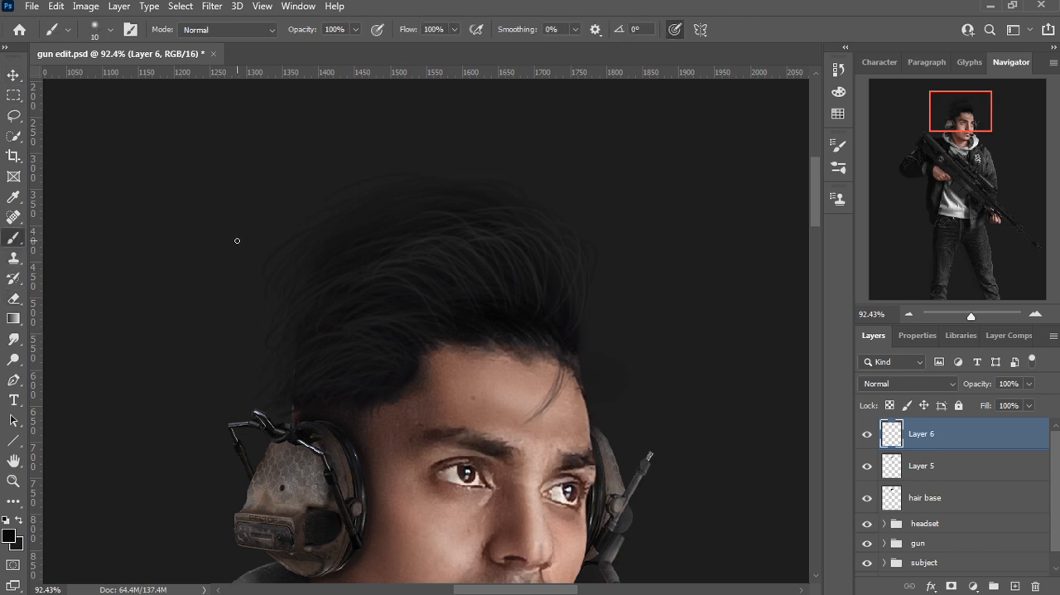
key("alt+bracketleft")
key("alt+bracketleft")
left_click(112, 30)
left_click_drag(90, 82, 88, 80)
left_click(626, 111)
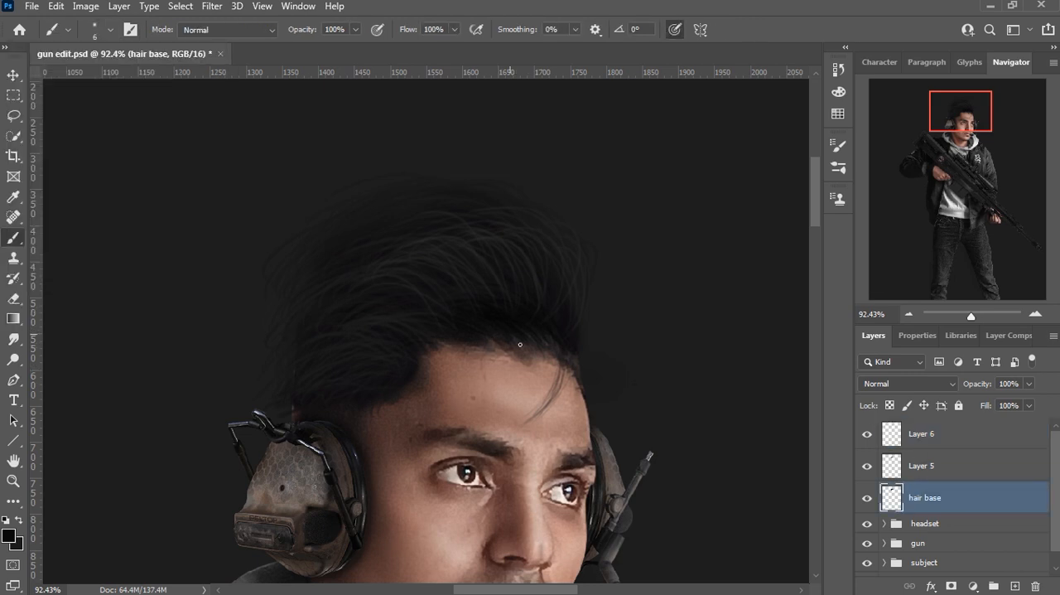
left_click_drag(489, 390, 503, 400)
Step: Paint fine strands down the front of the hair on Layer 5 in dark grey #1b1a1b
left_click(921, 466)
left_click(9, 535)
type("222222")
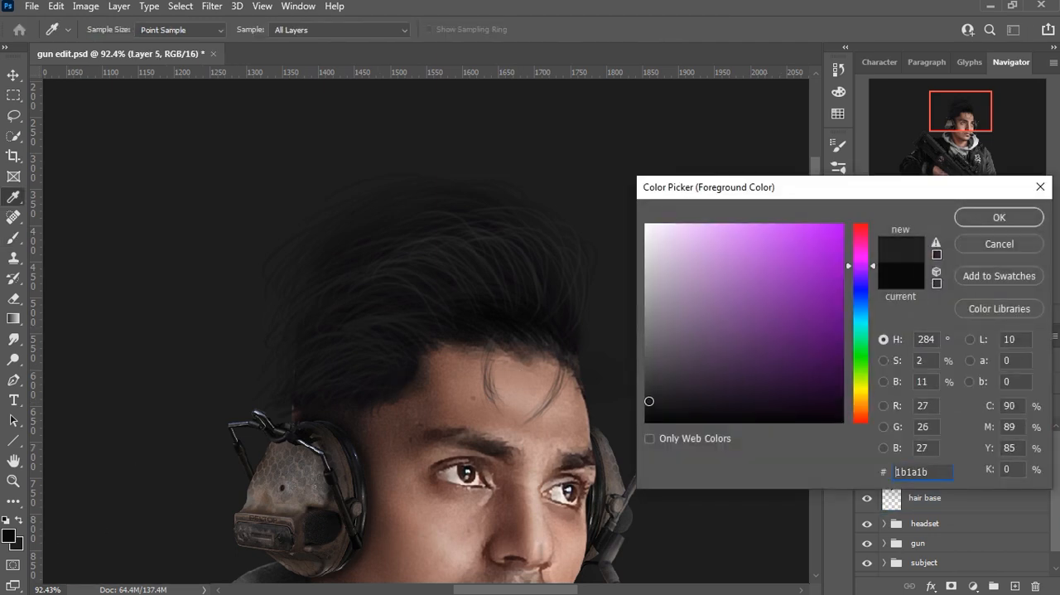
left_click(1000, 217)
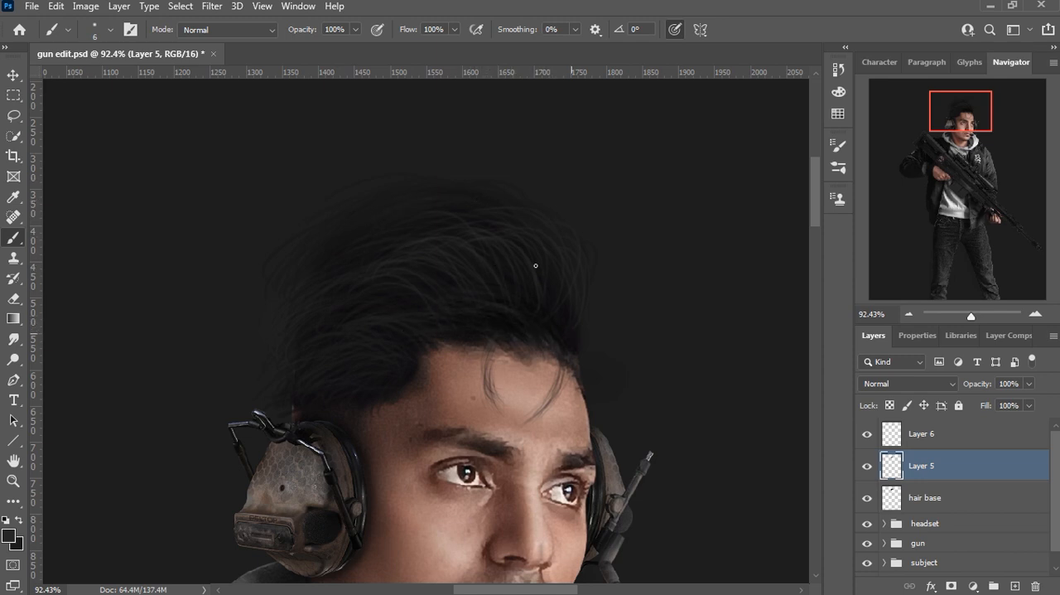
left_click_drag(587, 277, 573, 339)
Step: Extend the upper front edge of the hair on hair base with strands in the default black
scroll(553, 241, "down", 8)
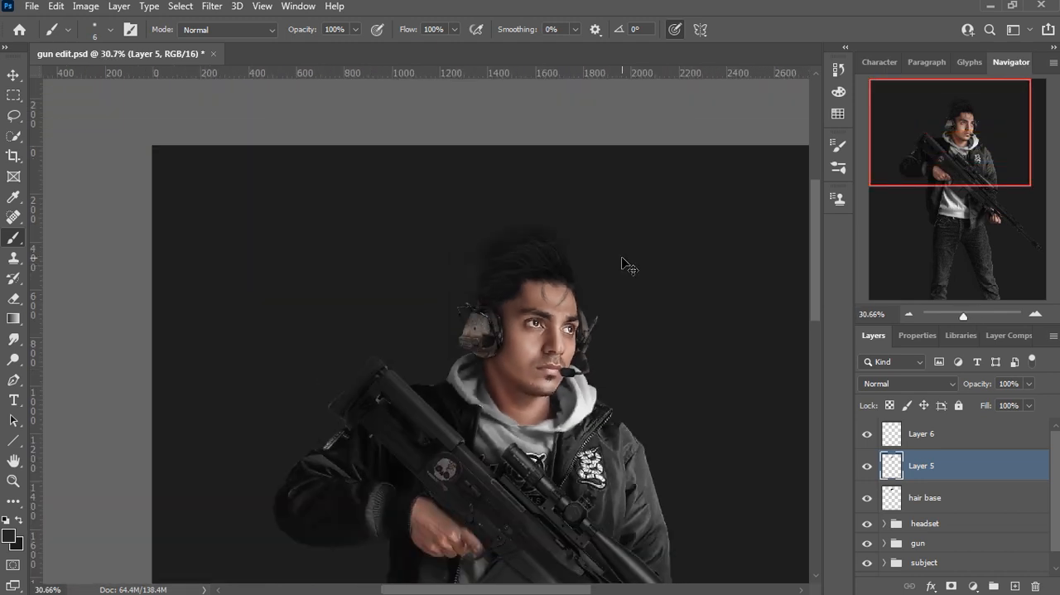
scroll(460, 143, "up", 5)
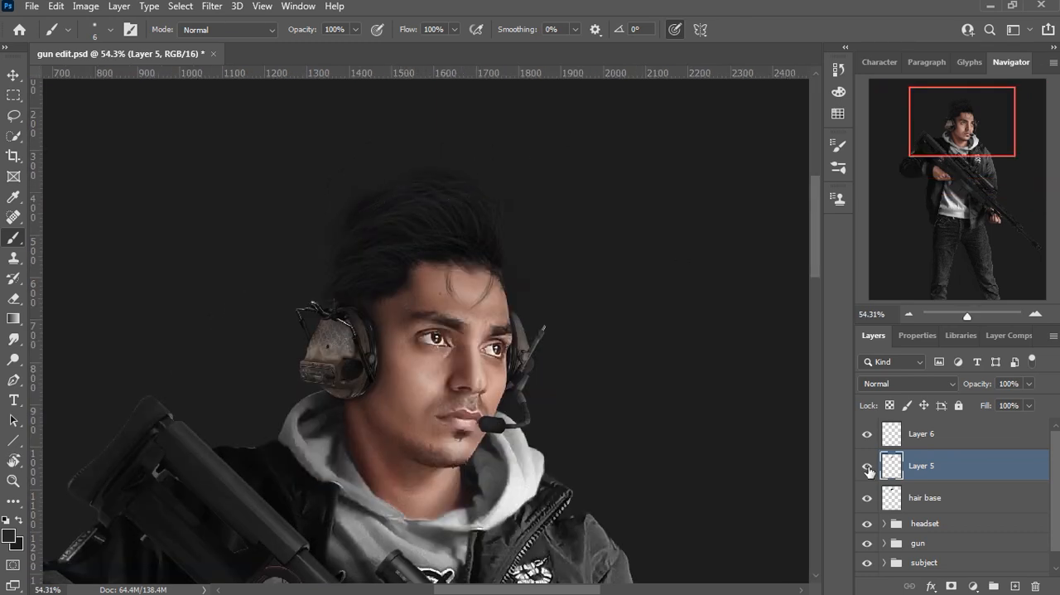
key("alt+bracketleft")
key("d")
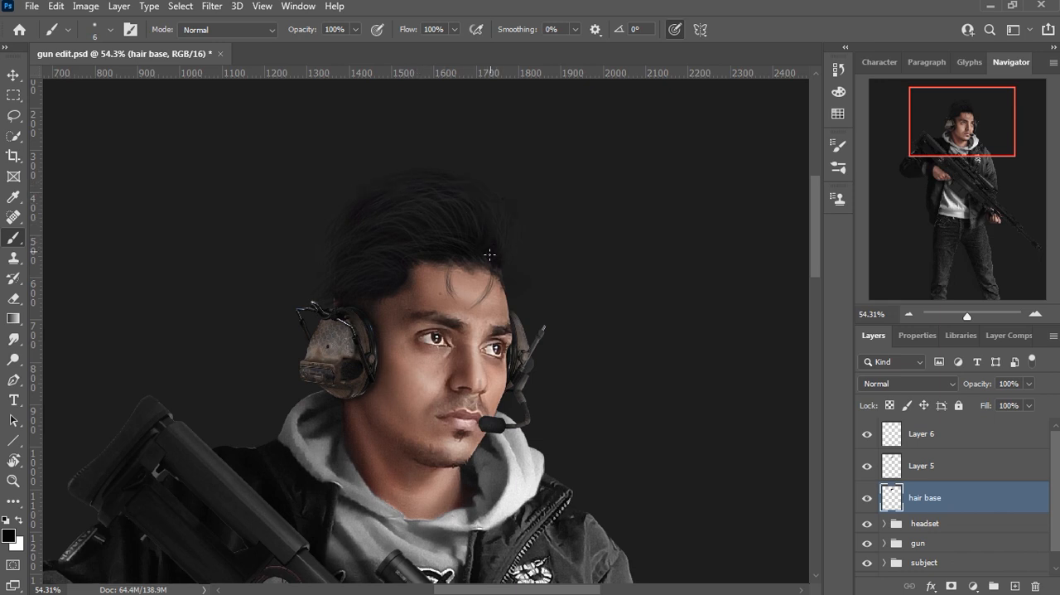
Step: Paint very dark grey strands over the extended front hair on Layer 5
left_click(920, 466)
left_click(9, 536)
left_click(650, 408)
key("Return")
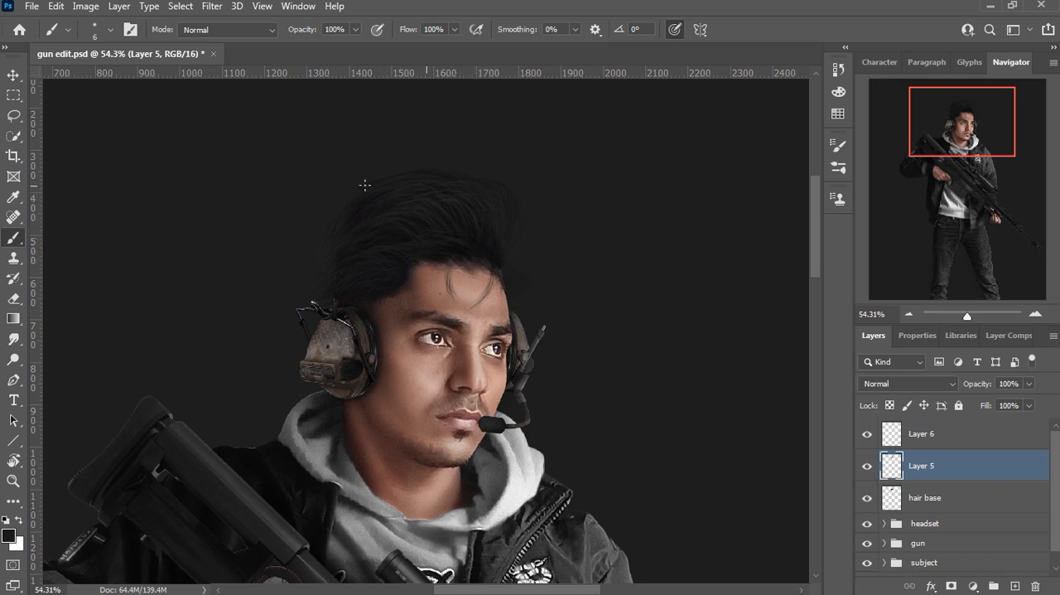
Step: Paint slightly lighter grey highlight strands across the middle of the hair on Layer 6
left_click(890, 439)
left_click(9, 536)
left_click(648, 396)
left_click(999, 217)
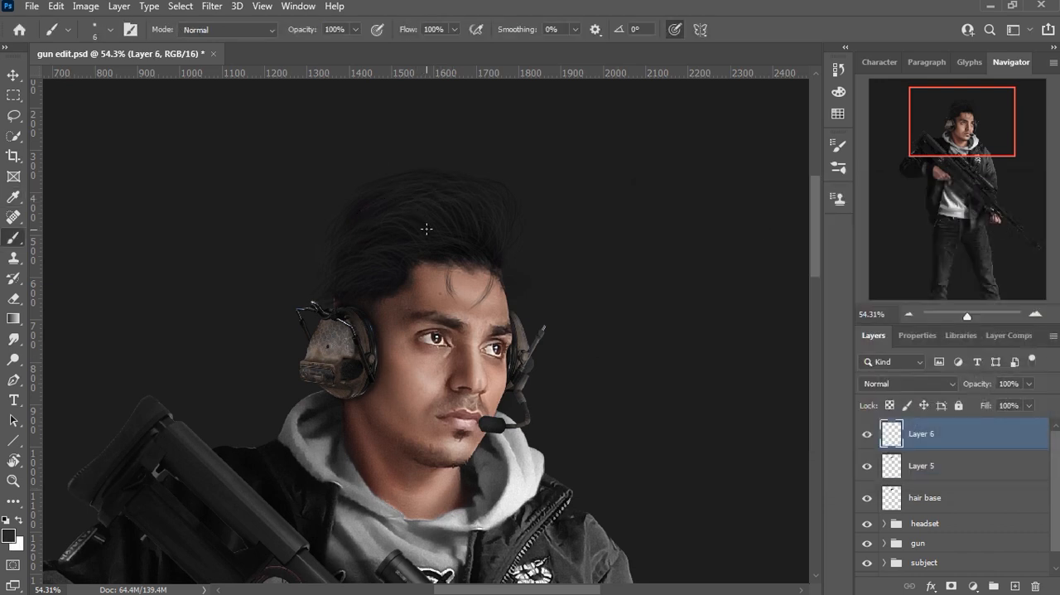
left_click_drag(420, 235, 467, 244)
Step: Build out the front tuft of the hair on hair base in default black, raising the brush size to 10 px
left_click(889, 496)
key("d")
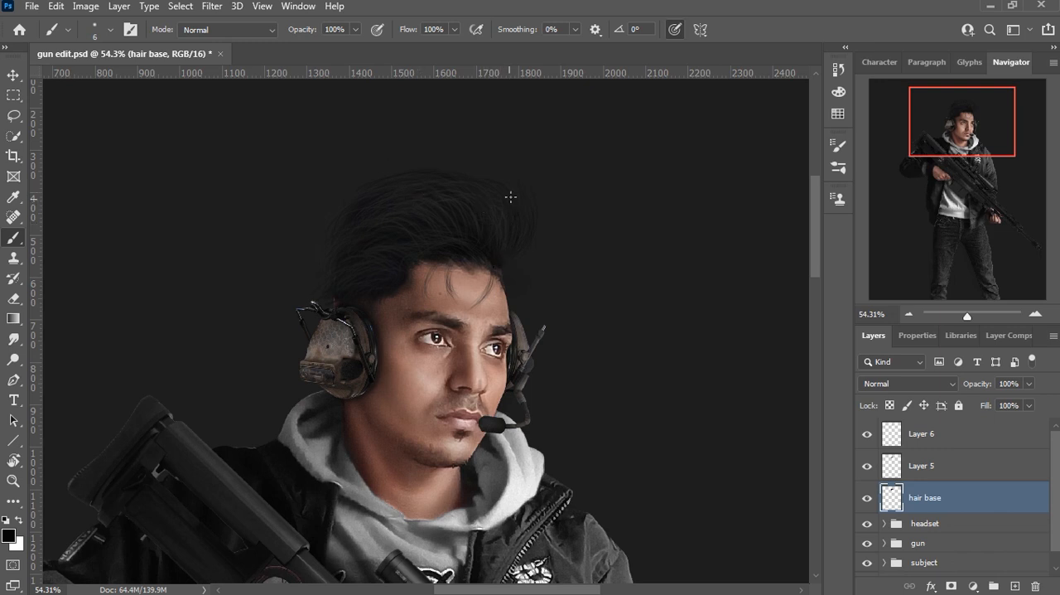
left_click(111, 29)
left_click_drag(88, 80, 91, 83)
left_click(489, 211)
Step: Paint dark grey strands through the front tuft on Layer 5 with the 10 px brush
left_click(891, 467)
left_click(9, 536)
left_click(492, 216)
key("Return")
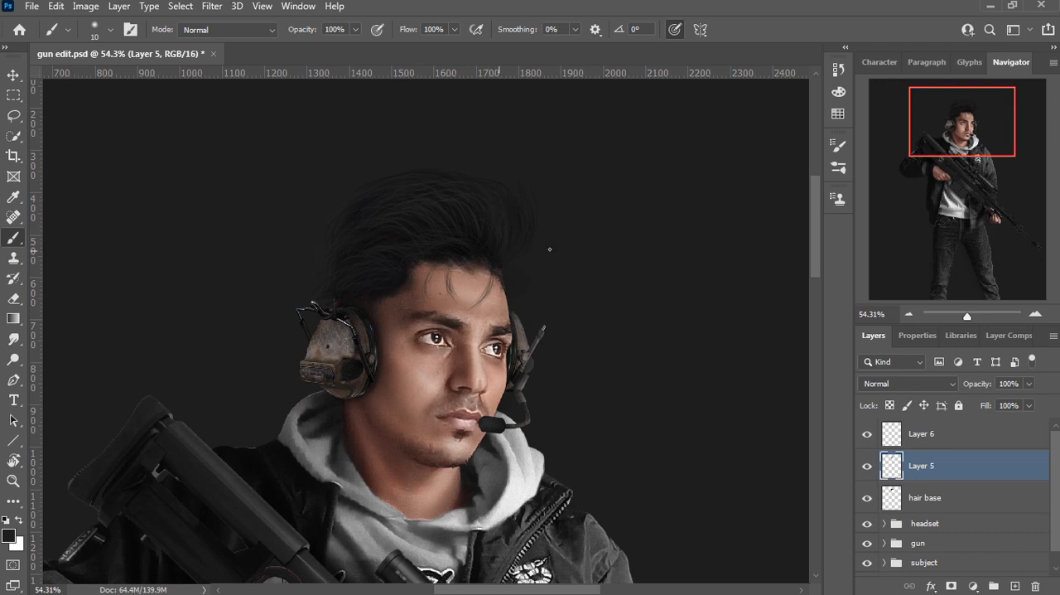
Step: Paint lighter grey highlight strands through the front tuft on Layer 6
left_click(892, 435)
left_click(9, 536)
left_click(646, 399)
left_click(998, 217)
mouse_move(503, 258)
left_mouse_down()
mouse_move(515, 228)
mouse_move(495, 200)
left_mouse_up()
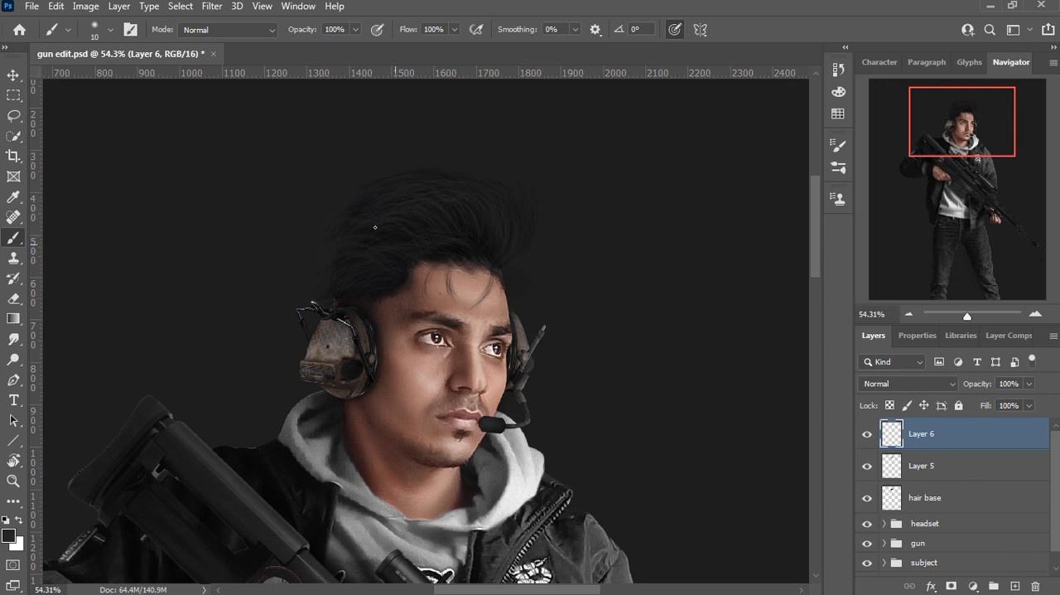
Step: Paint finer hair strands with a 4 px brush, in black on hair base and in dark grey on a new Layer 7
key("bracketleft")
key("bracketleft")
key("bracketleft")
left_click(893, 495)
left_click(70, 31)
left_click(110, 30)
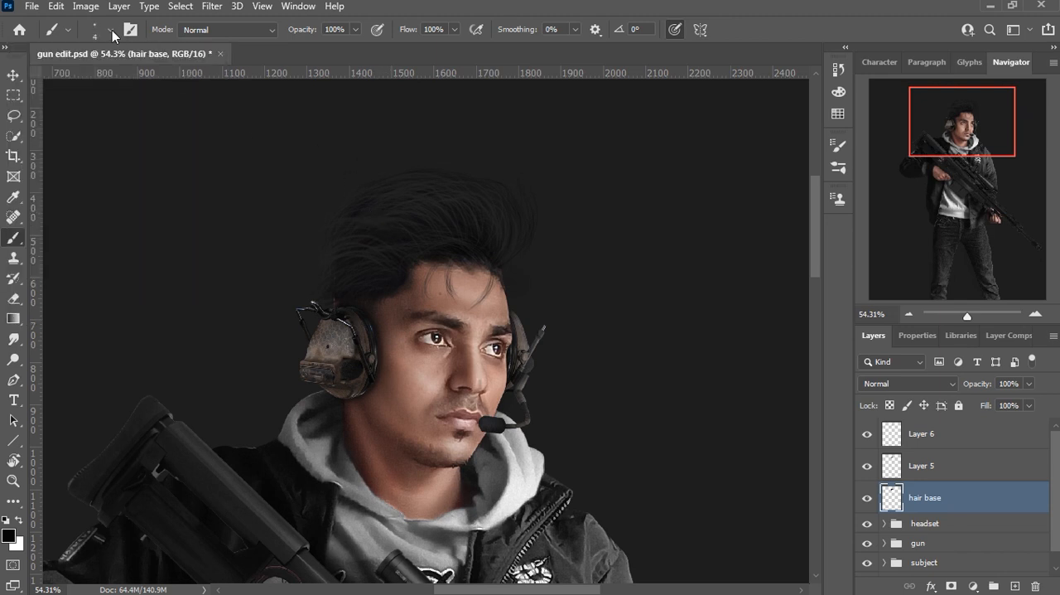
left_click(112, 33)
left_click(468, 283)
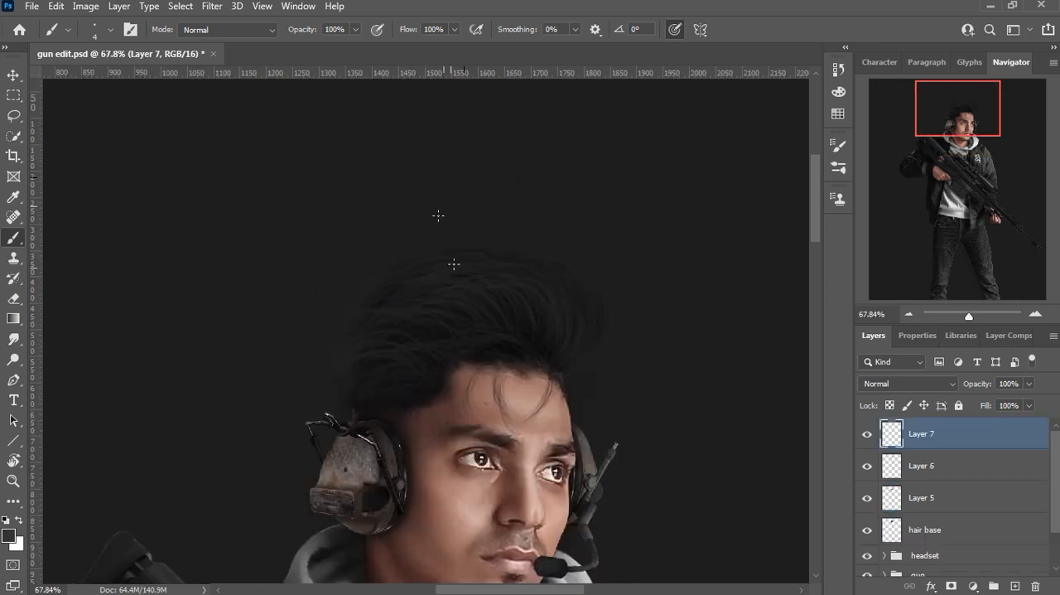
left_click_drag(470, 296, 520, 323)
left_click(914, 530)
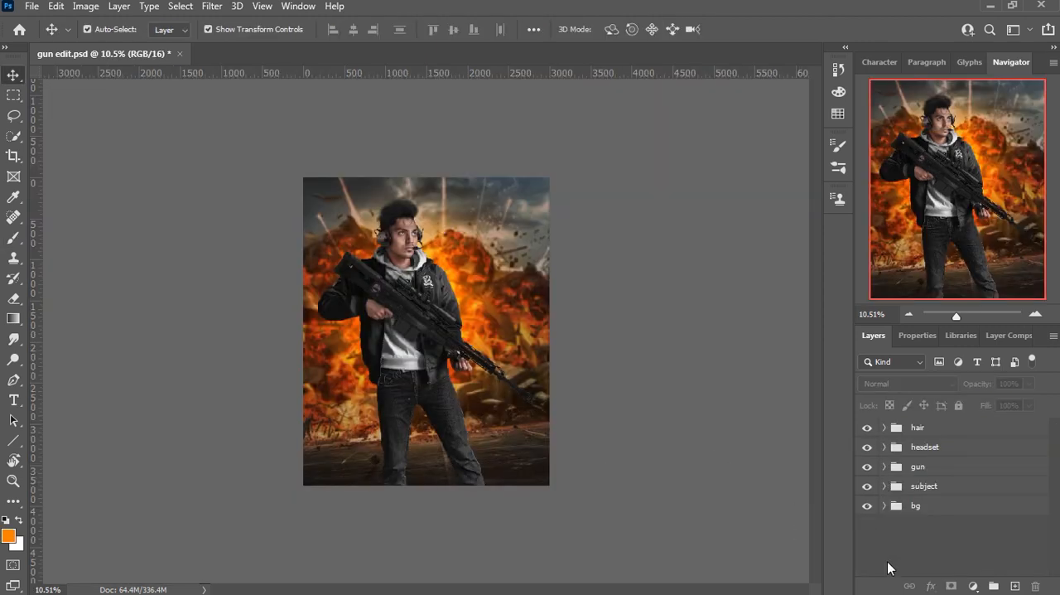
Step: Examine the bg group by toggling the explosion image and its Brightness/Contrast 3, Vibrance 4 and Exposure 1 adjustments
left_click(884, 506)
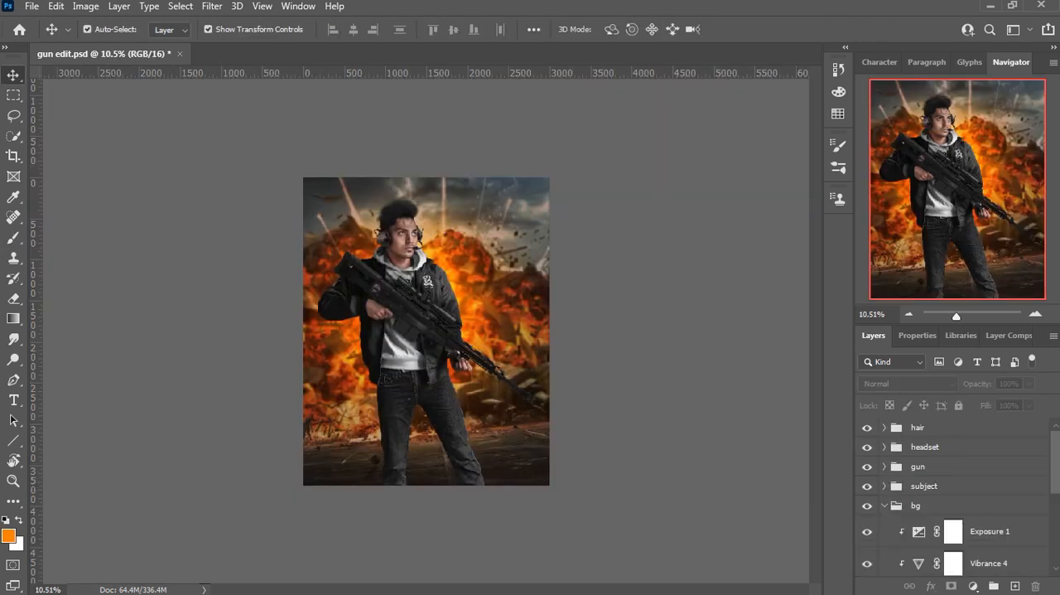
scroll(973, 530, "down", 3)
left_click(868, 532)
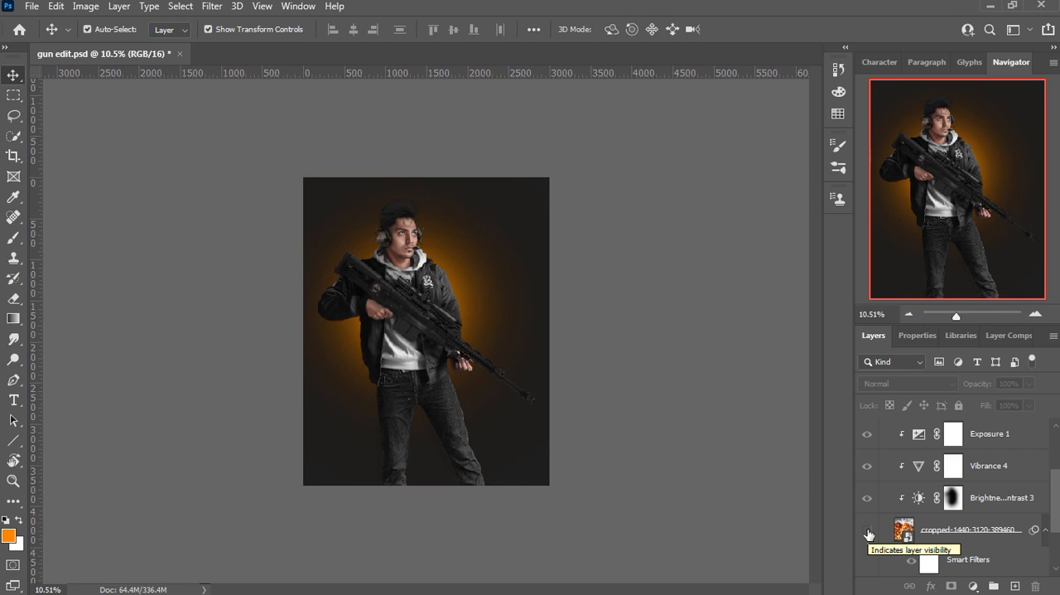
left_click(868, 533)
left_click(868, 533)
left_click(868, 533)
left_click(867, 501)
left_click(868, 501)
left_click(866, 472)
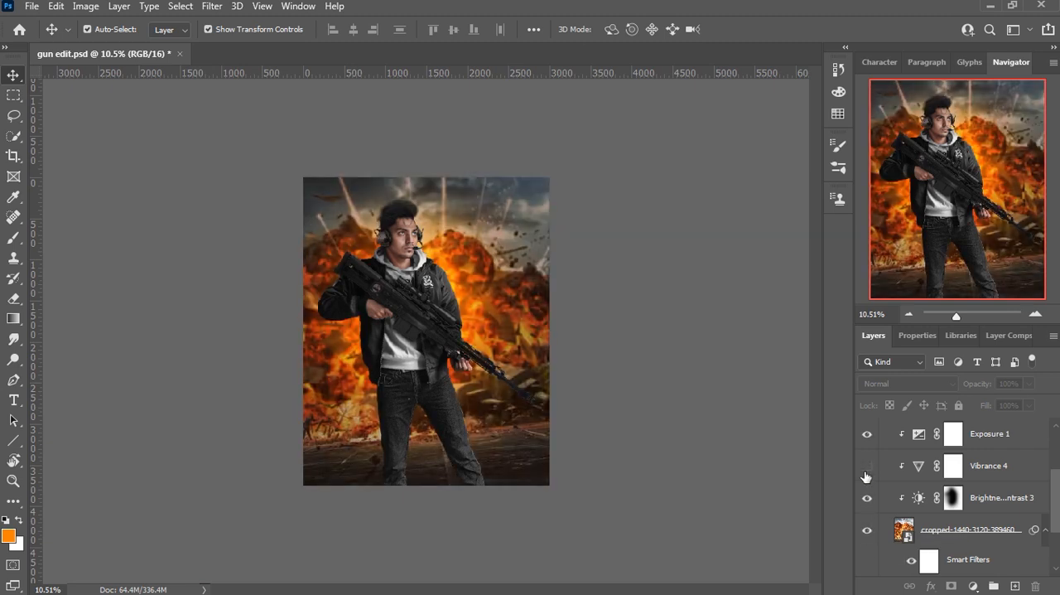
scroll(865, 475, "up", 1)
left_click(867, 454)
left_click(867, 454)
Step: Examine the subject group by toggling Layer 4 and the blue Color Fill 2 layer
scroll(874, 464, "up", 2)
left_click(885, 467)
left_click(884, 487)
left_click(867, 540)
left_click(868, 540)
left_click(868, 509)
left_click(868, 509)
scroll(903, 514, "up", 5)
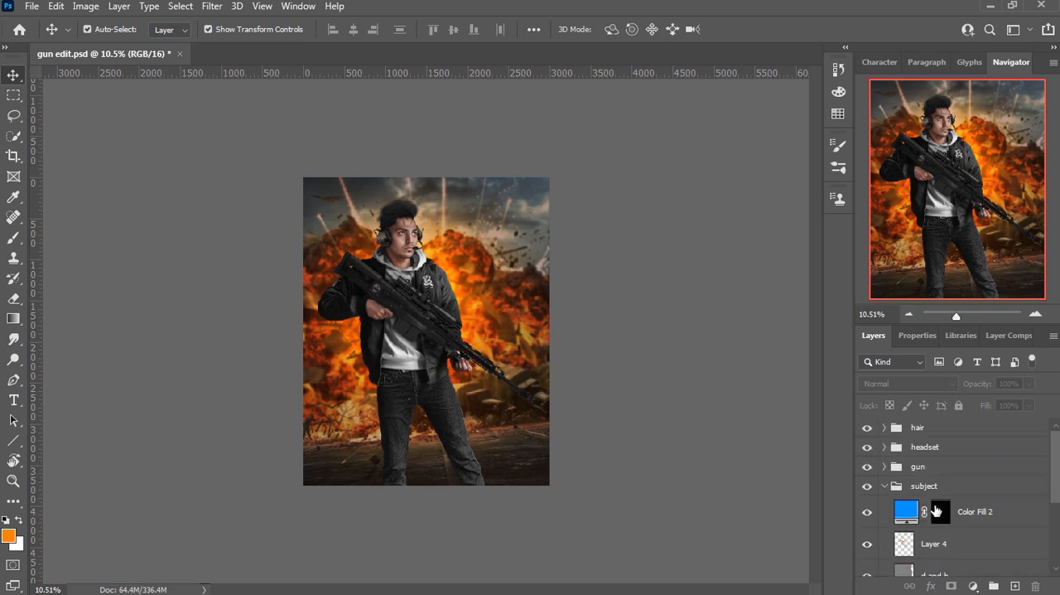
left_click(885, 486)
Step: Show the orange Color Fill 3 rim light in the subject group, comparing it and Brightness/Contrast 4 on and off
key("ctrl+0")
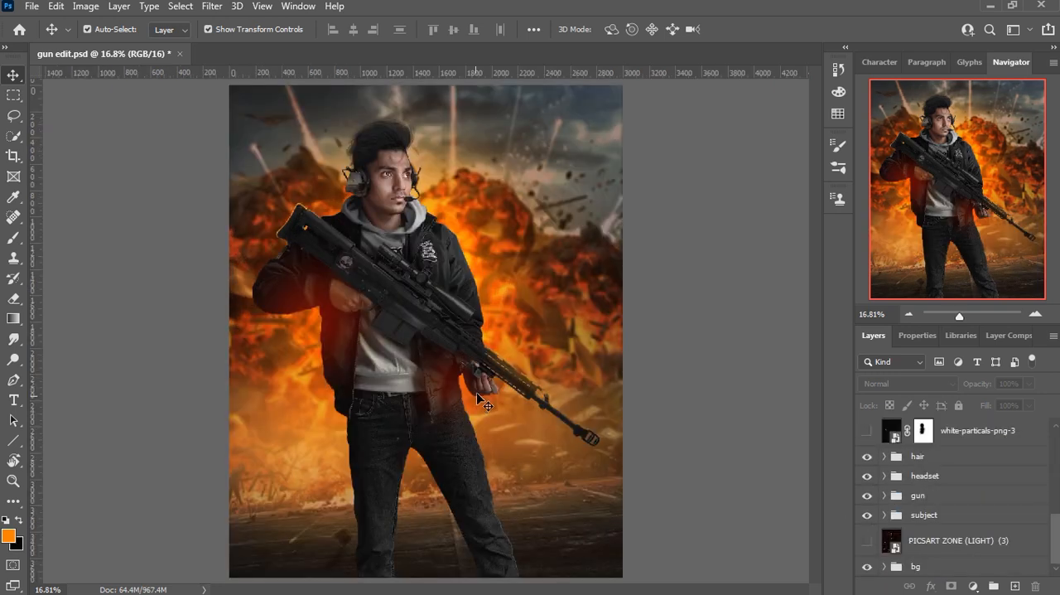
scroll(484, 410, "down", 1)
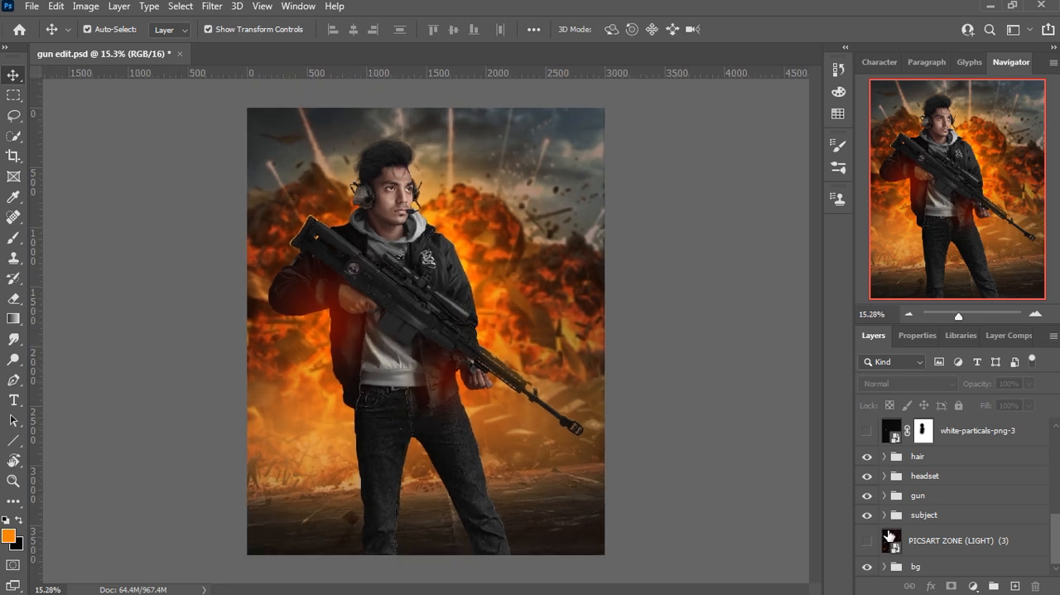
left_click(884, 515)
scroll(888, 521, "down", 3)
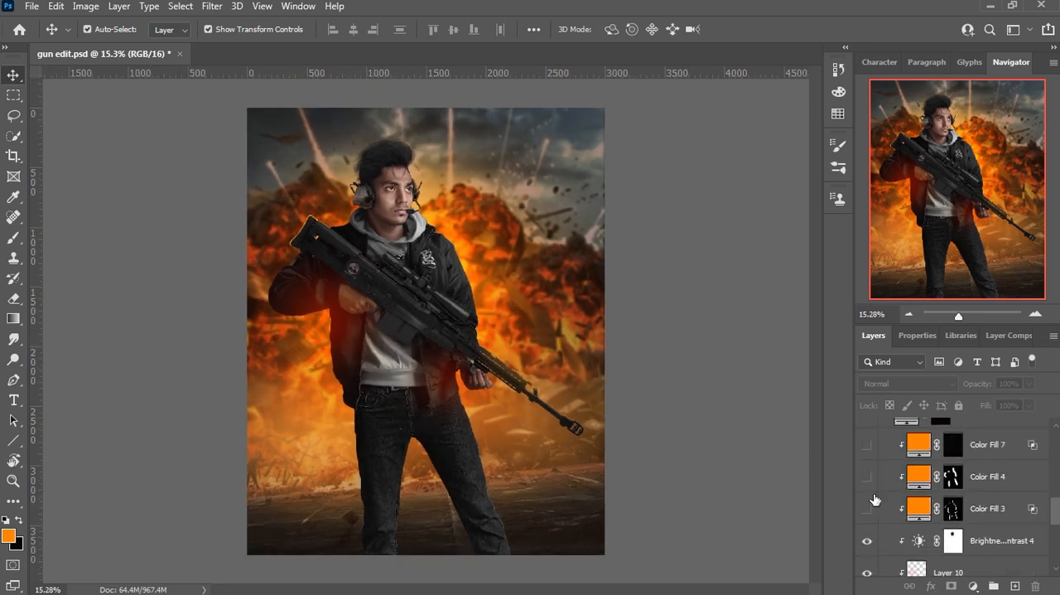
left_click(868, 511)
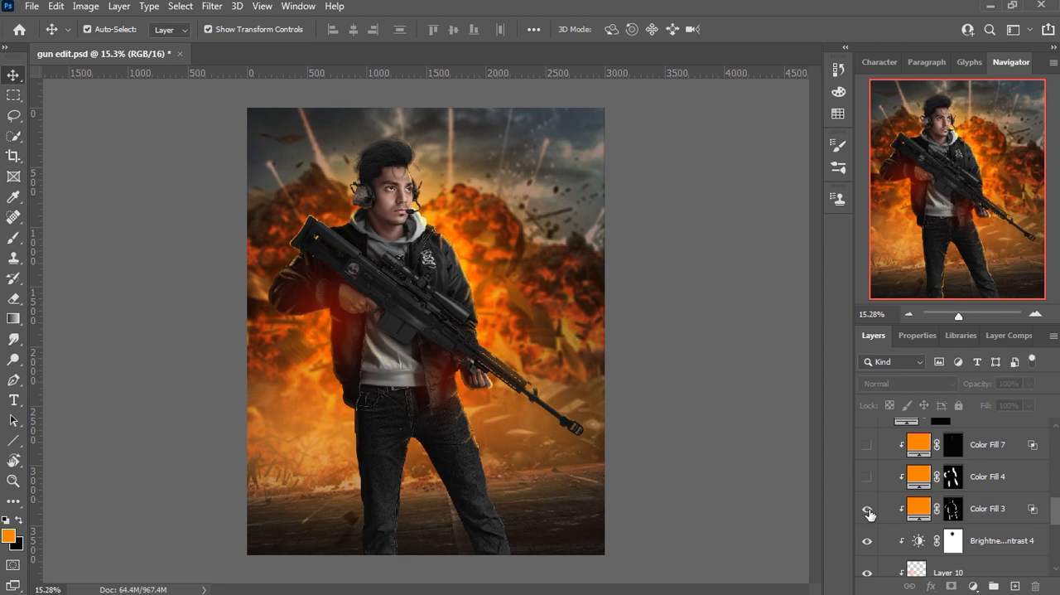
scroll(472, 290, "up", 5)
scroll(456, 264, "up", 1)
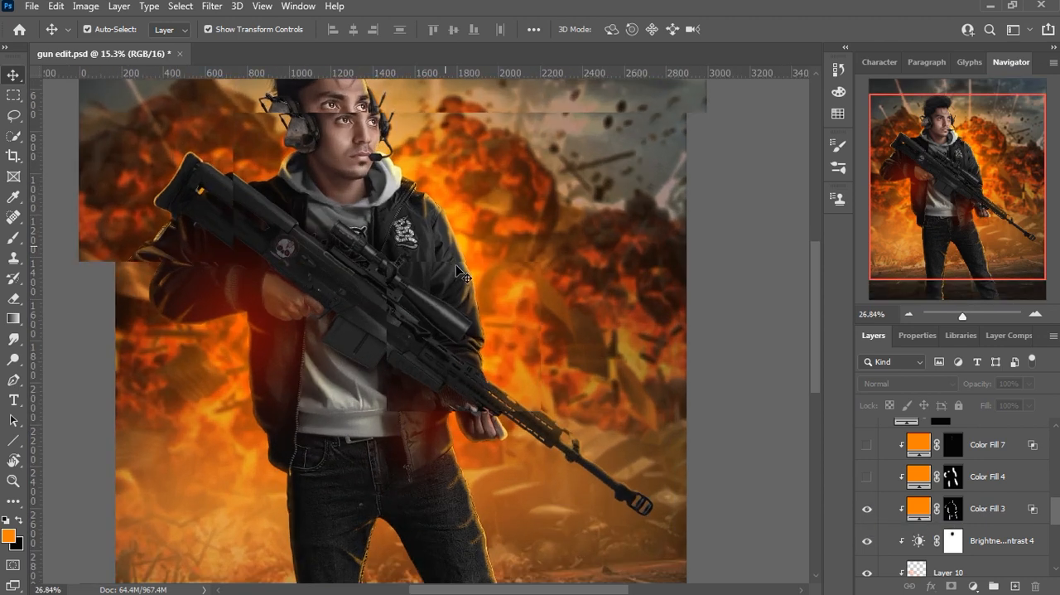
mouse_move(493, 333)
left_mouse_down()
mouse_move(487, 351)
mouse_move(475, 340)
left_mouse_up()
left_click(866, 514)
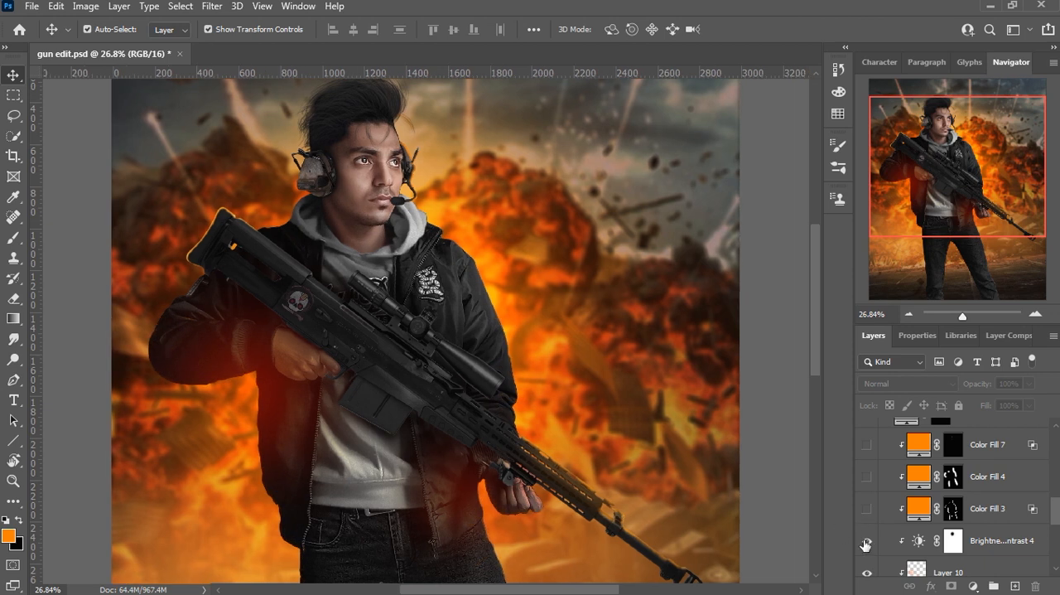
left_click(867, 543)
left_click(869, 545)
left_click(866, 512)
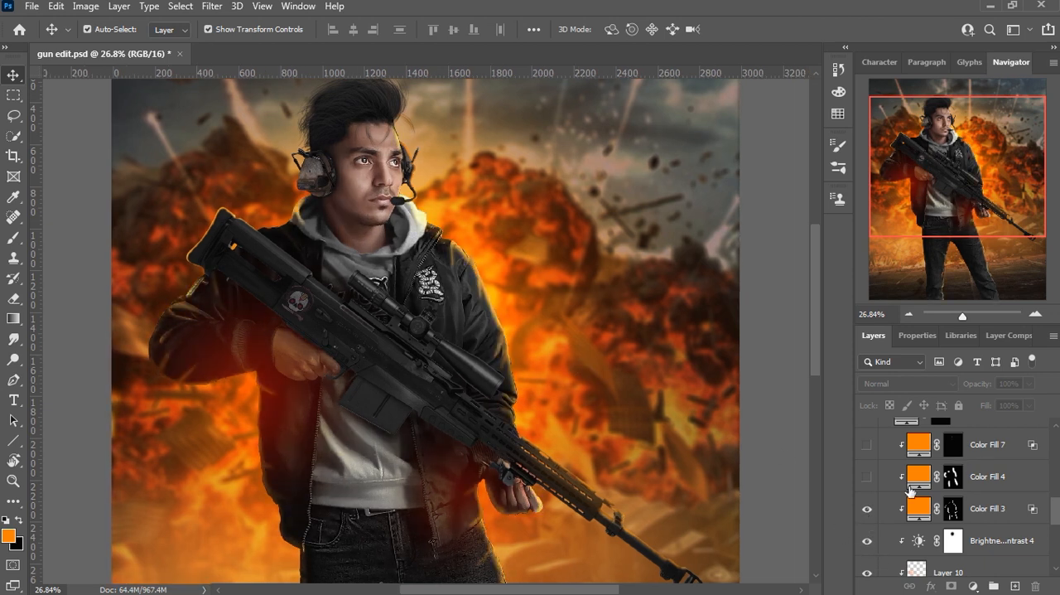
Step: Show the Color Fill 4 and Color Fill 7 rim lights and the Color Fill 2 eye glow on the subject
left_click(868, 478)
left_click(868, 447)
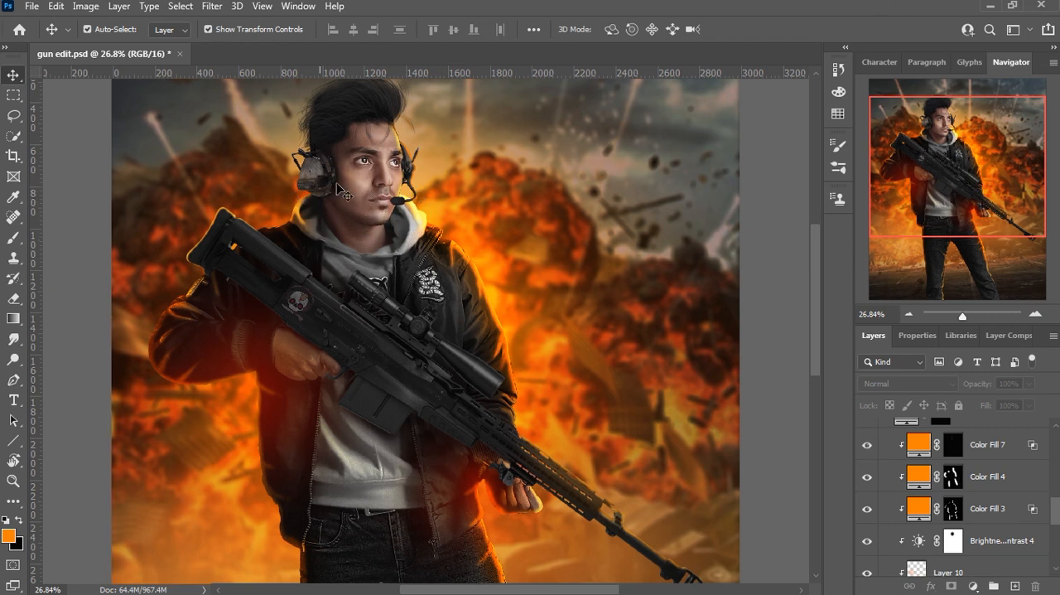
scroll(938, 487, "up", 1)
scroll(389, 170, "up", 3)
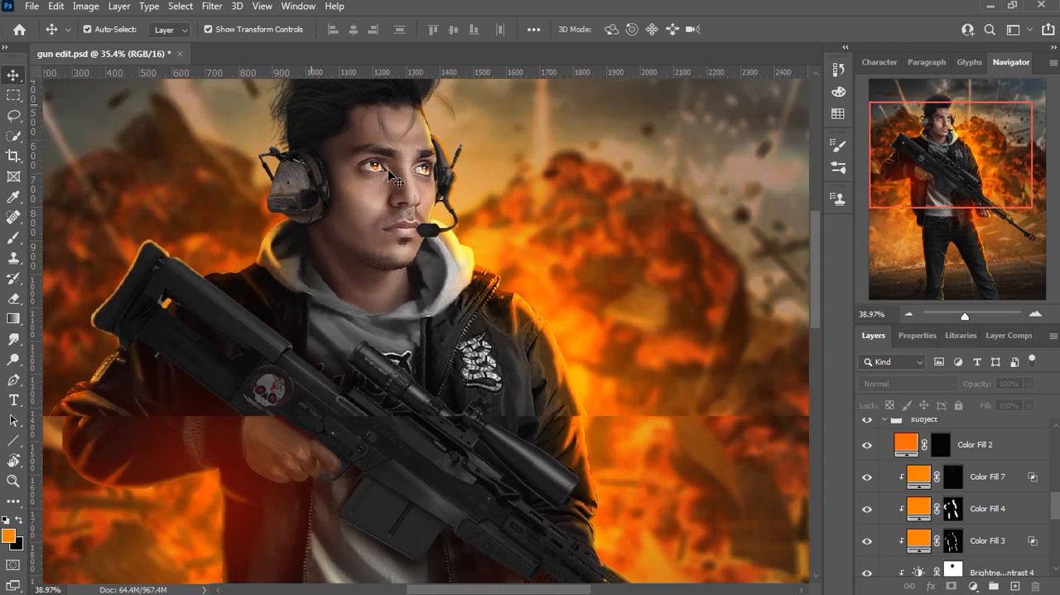
scroll(389, 172, "up", 2)
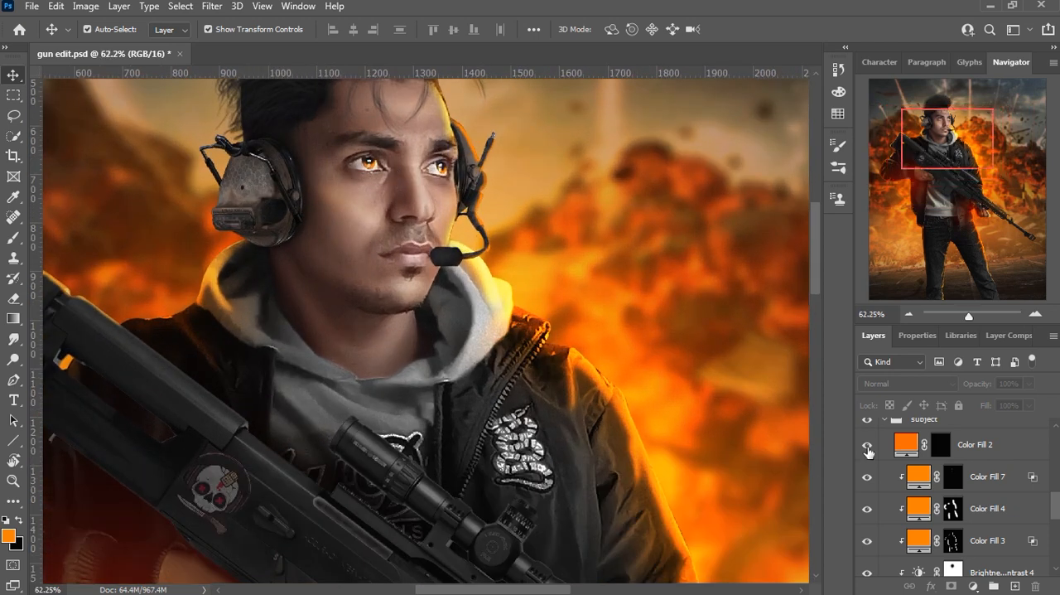
scroll(461, 308, "down", 8)
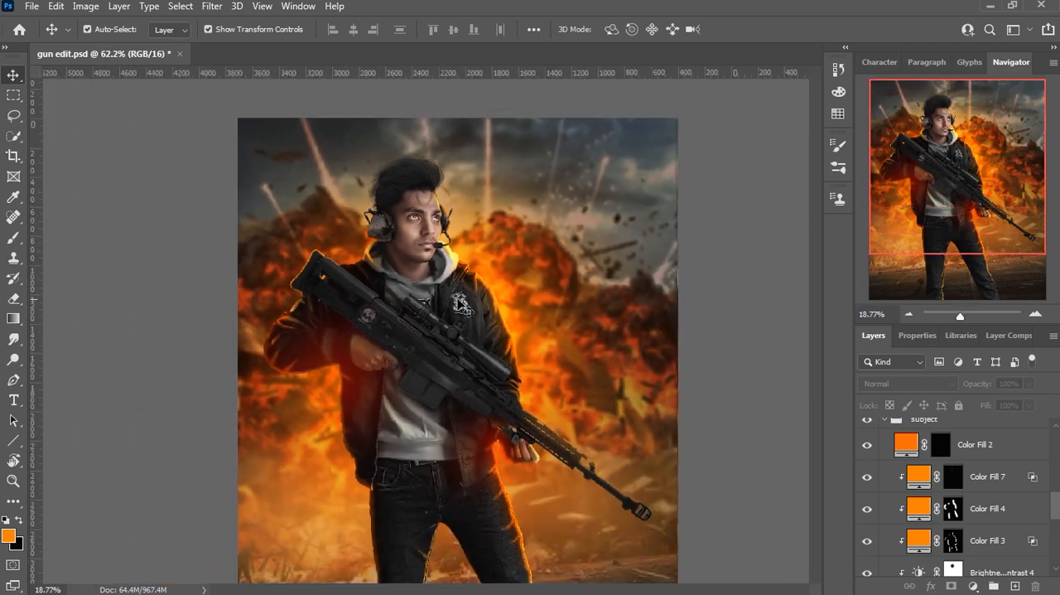
Step: Collapse the subject group and show the PICSART ZONE (LIGHT) (3) sparks and the white-particals-png-3 layer
left_click(884, 420)
left_click(867, 542)
scroll(884, 468, "up", 1)
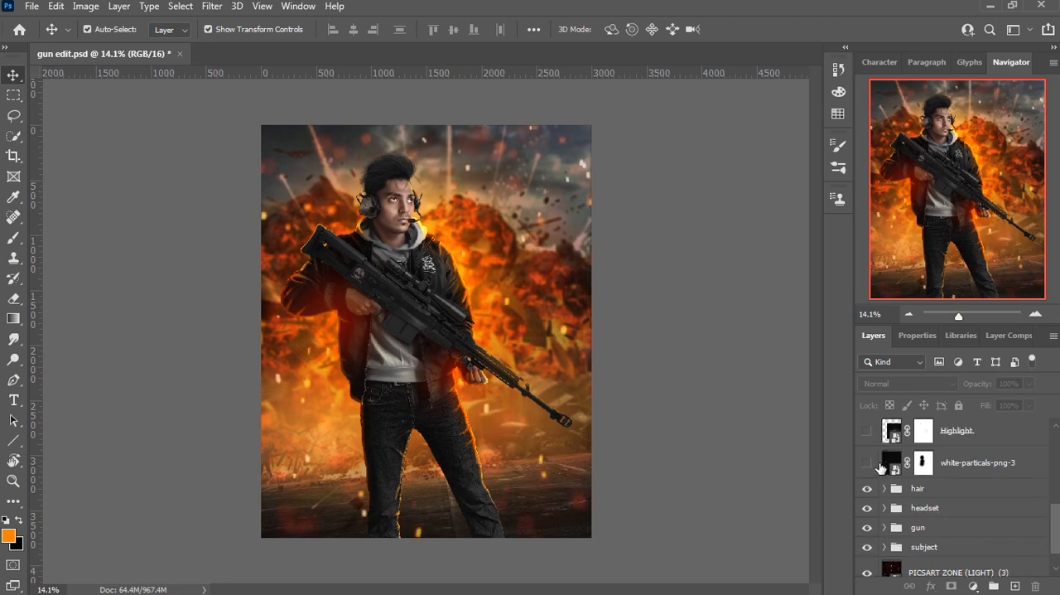
left_click(867, 464)
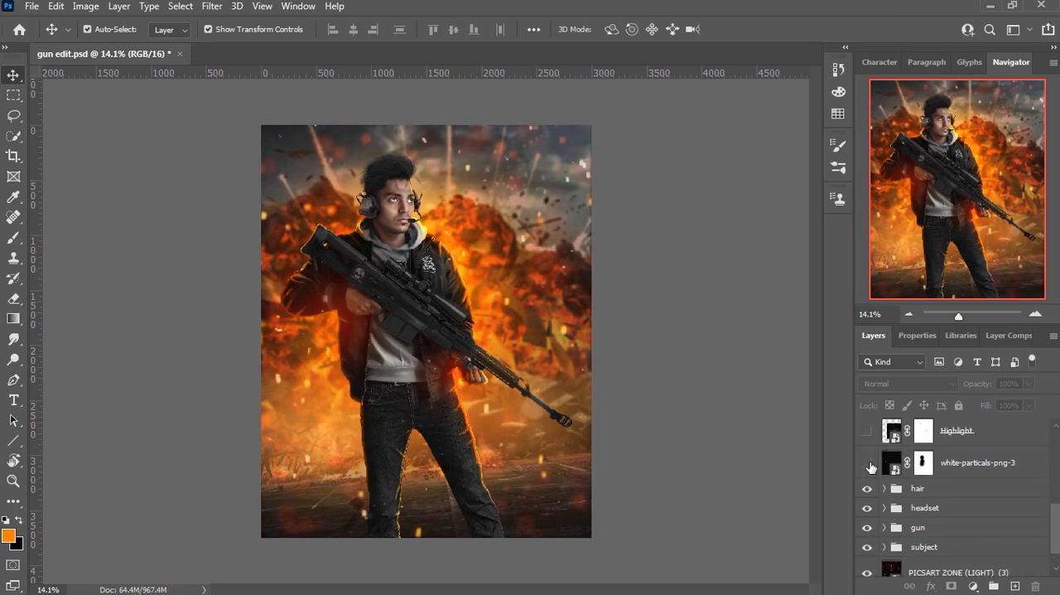
Step: Show the yellow rim-light strands of Layer 11 in the hair group and compare them on and off
left_click(884, 488)
scroll(364, 133, "up", 5)
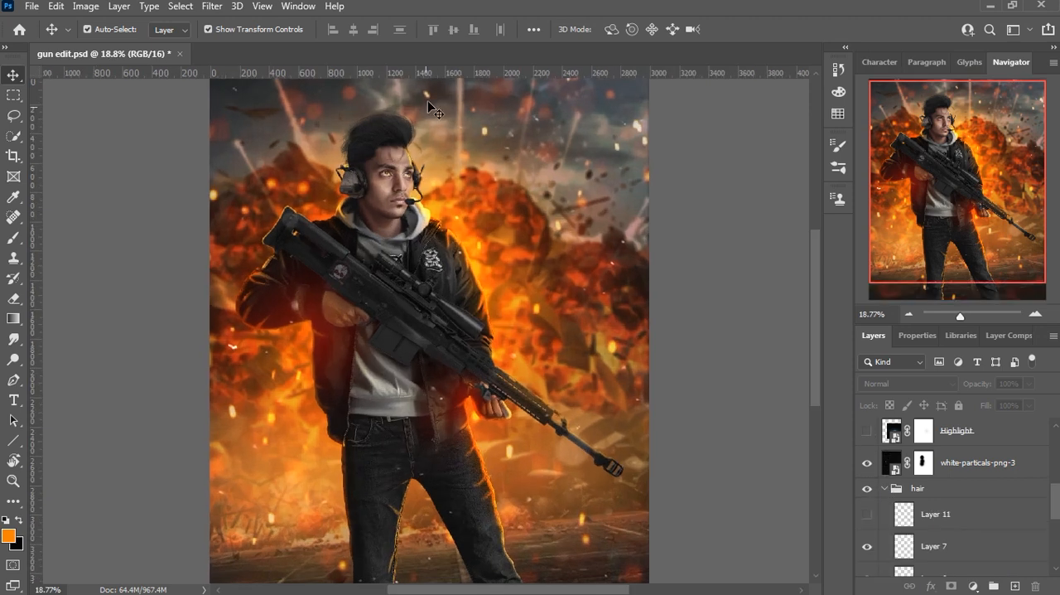
scroll(364, 133, "up", 2)
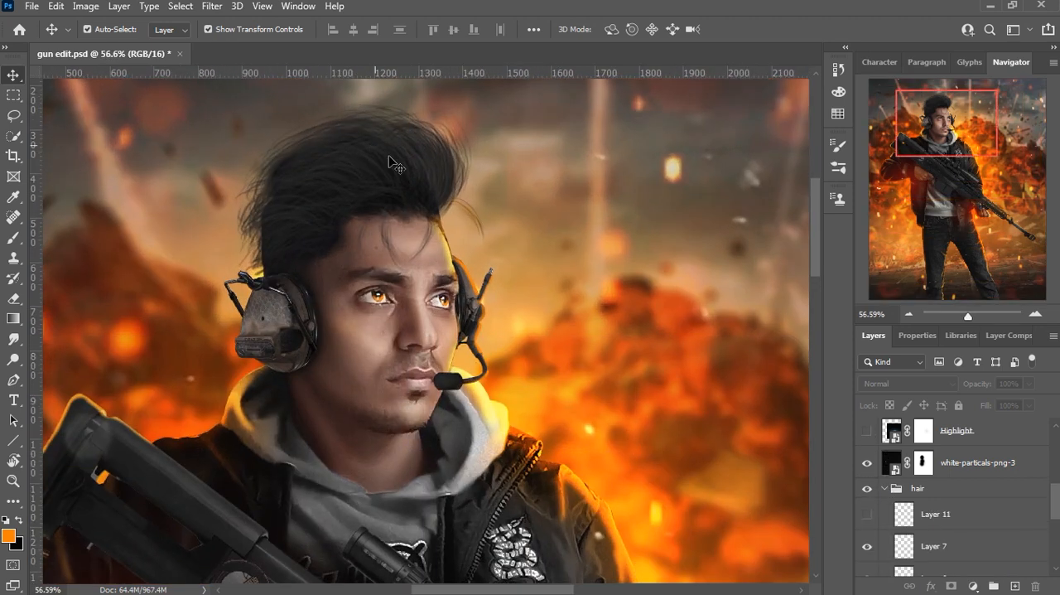
left_click(867, 514)
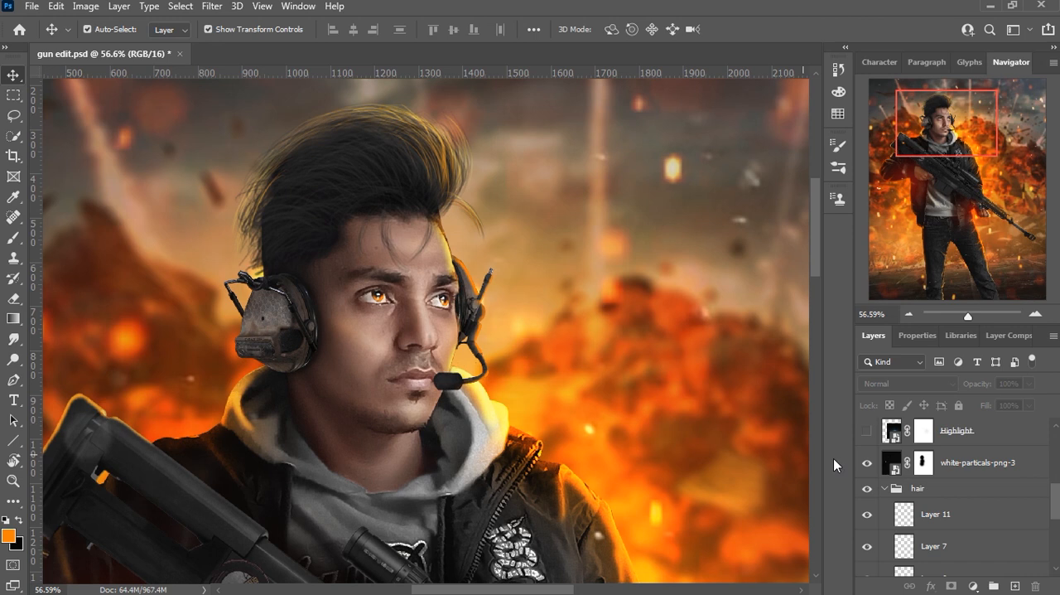
left_click(867, 515)
left_click(867, 515)
scroll(401, 189, "down", 1)
scroll(401, 189, "down", 4)
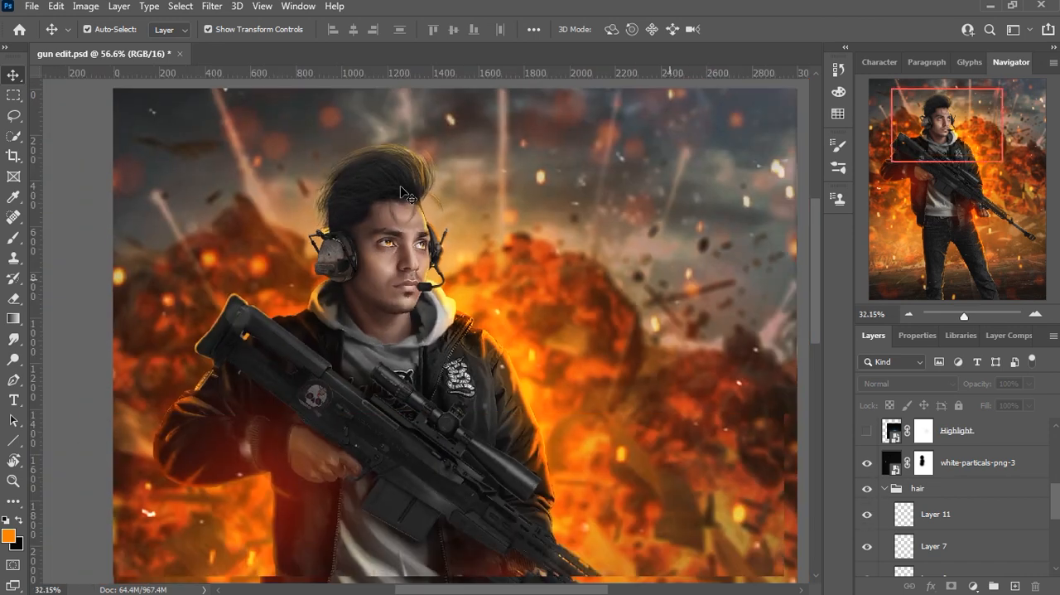
Step: Show the Highlight lens flare and tint it orange with the clipped Hue/Saturation 1 adjustment
left_click(867, 432)
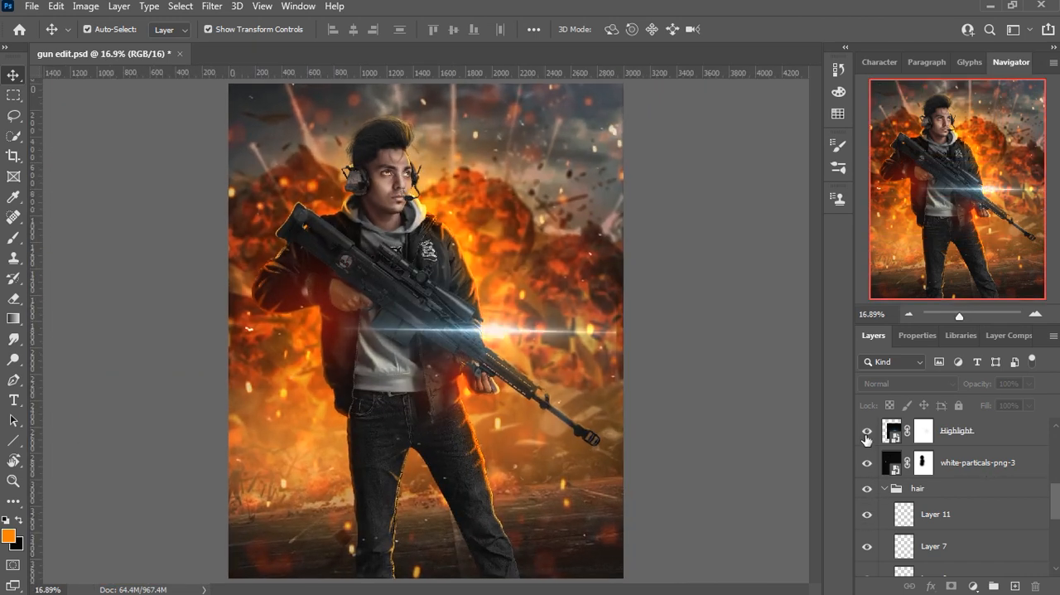
scroll(947, 442, "up", 3)
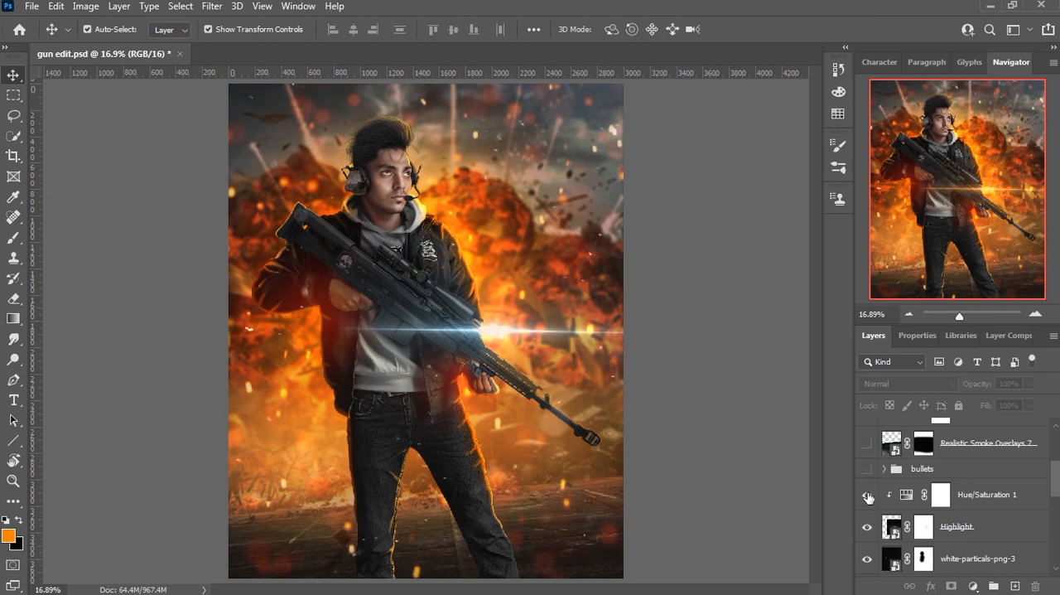
left_click(868, 495)
Step: Show the motion-blurred bullet of Layer 14 in the bullets group and collapse the group
scroll(883, 488, "down", 3)
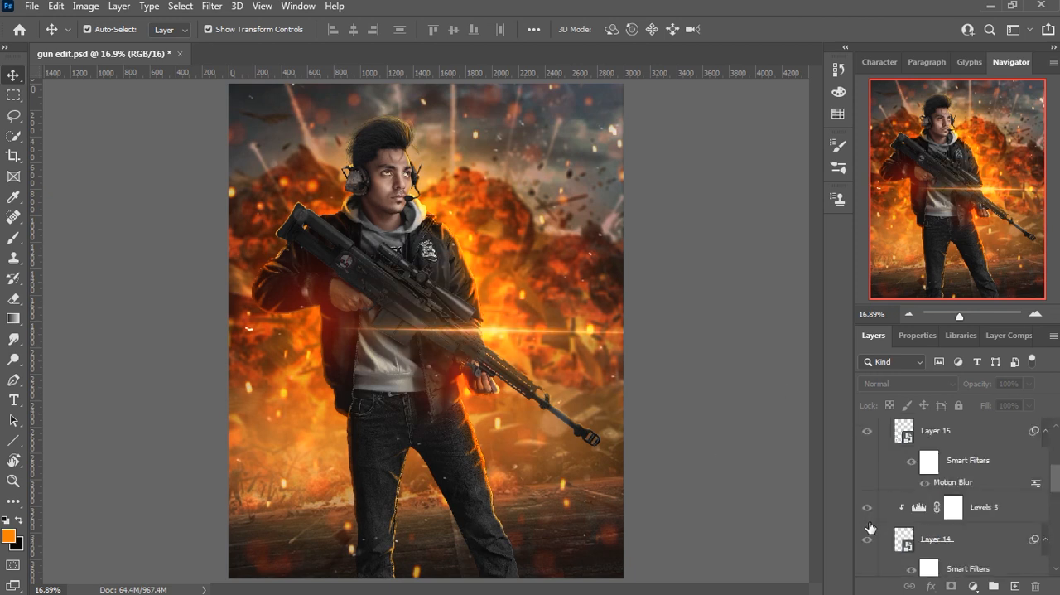
scroll(871, 518, "down", 1)
left_click(867, 475)
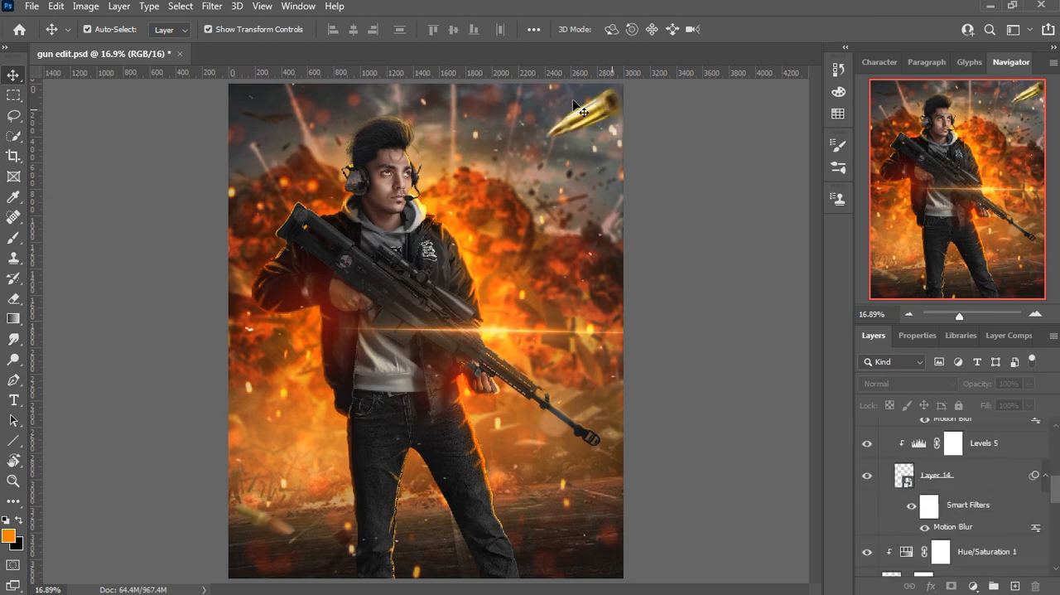
scroll(888, 472, "up", 3)
left_click(889, 471)
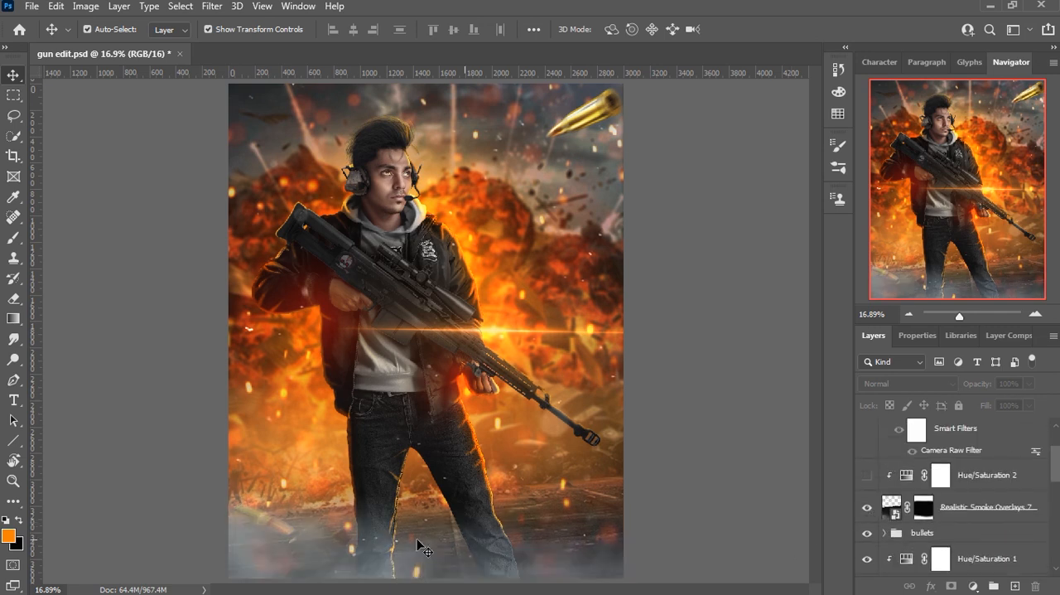
Step: Show the Realistic Smoke Overlays 7 layer around the legs with its warm Hue/Saturation 2 tint
left_click(868, 509)
left_click(869, 508)
scroll(873, 488, "up", 1)
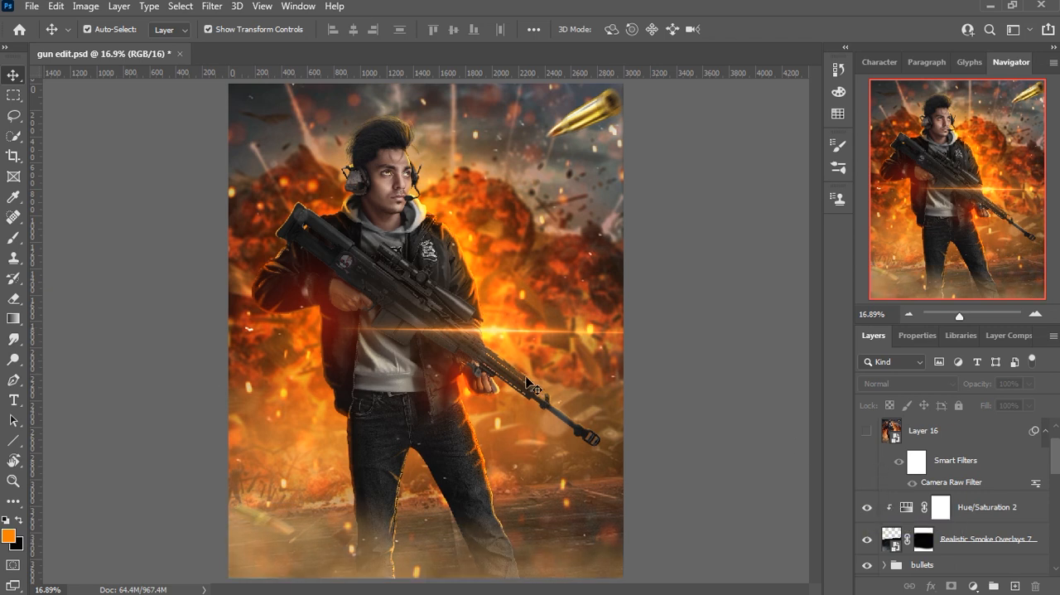
Step: Show the graded Layer 16 and open its Camera Raw Filter settings
scroll(535, 383, "down", 1)
left_click(866, 432)
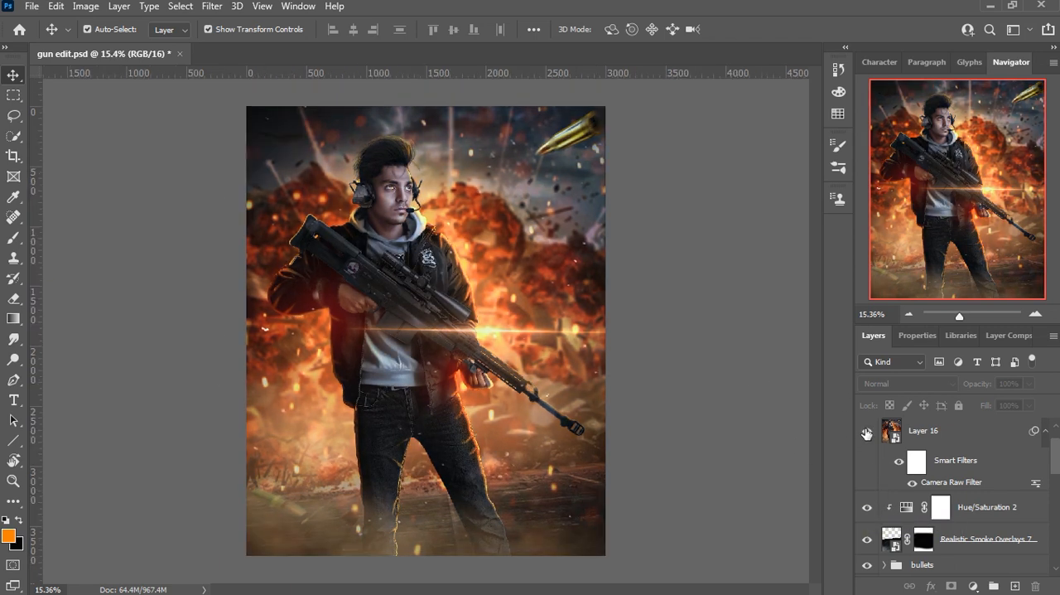
left_click(925, 468)
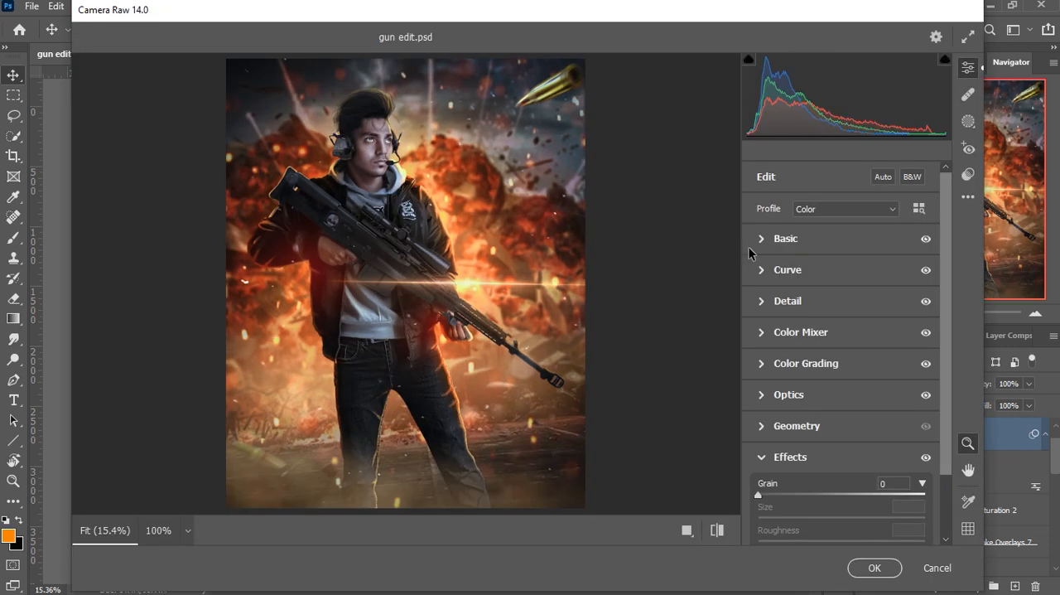
Step: Review the Camera Raw Basic settings and the red, green and blue channel curves
left_click(763, 241)
left_click_drag(947, 250, 945, 269)
left_click_drag(946, 338, 949, 408)
left_click(764, 421)
left_click(834, 246)
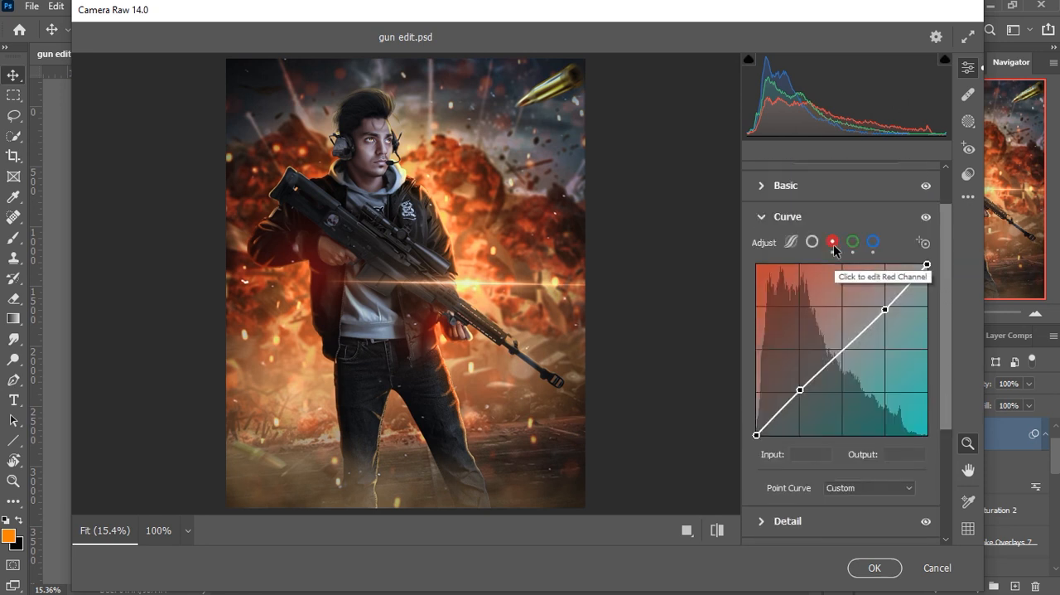
left_click(852, 242)
left_click(873, 242)
left_click(762, 217)
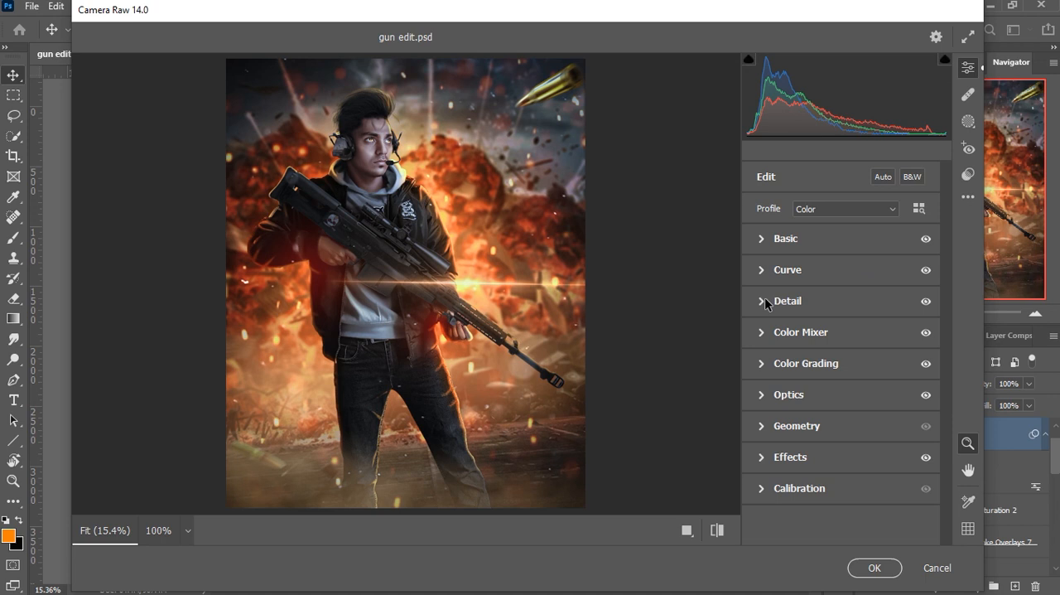
Step: Review the Camera Raw Detail, Color Mixer hue, saturation and luminance, and Color Grading settings
left_click(764, 301)
left_click(764, 302)
left_click(761, 331)
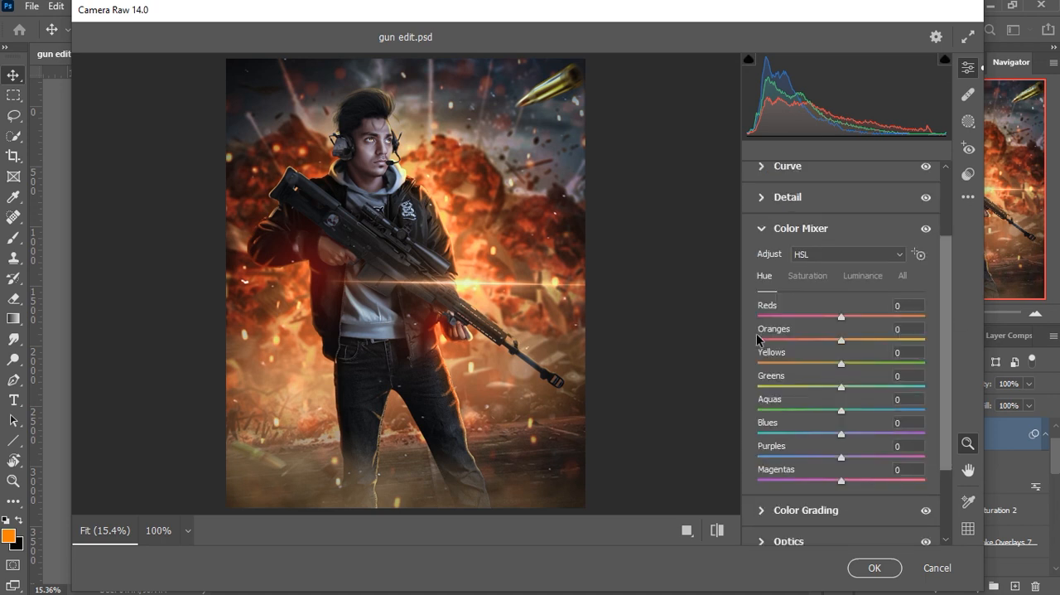
left_click(808, 276)
left_click(851, 275)
left_click(762, 229)
left_click(762, 365)
scroll(946, 367, "down", 1)
scroll(761, 255, "up", 1)
left_click(763, 192)
Step: Compare the before and after views, apply the Camera Raw Filter to Layer 16 and deselect the layer
left_click(717, 530)
left_click(717, 530)
left_click(937, 568)
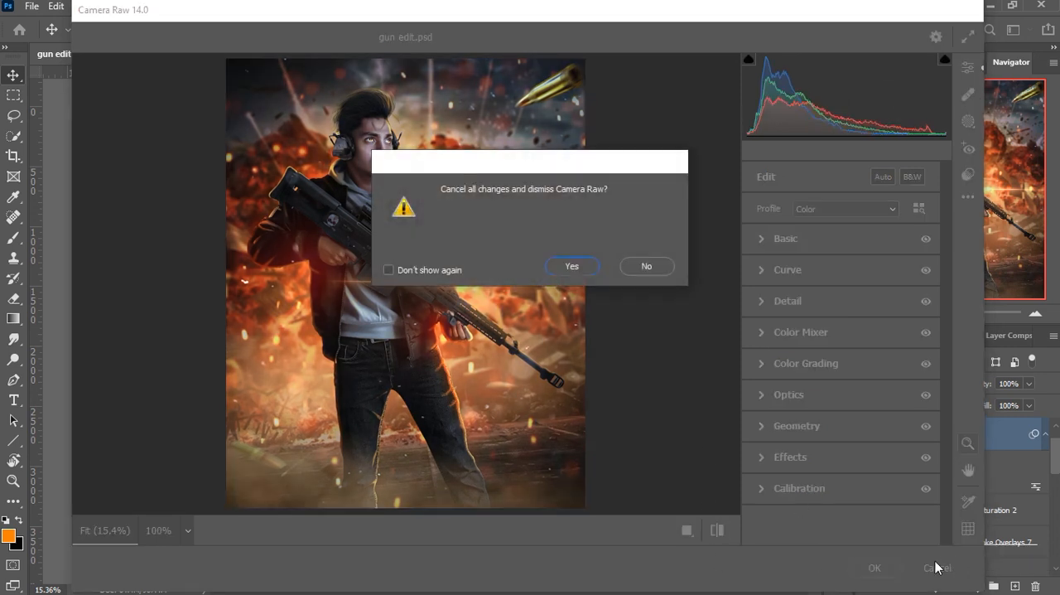
left_click(645, 266)
left_click(875, 569)
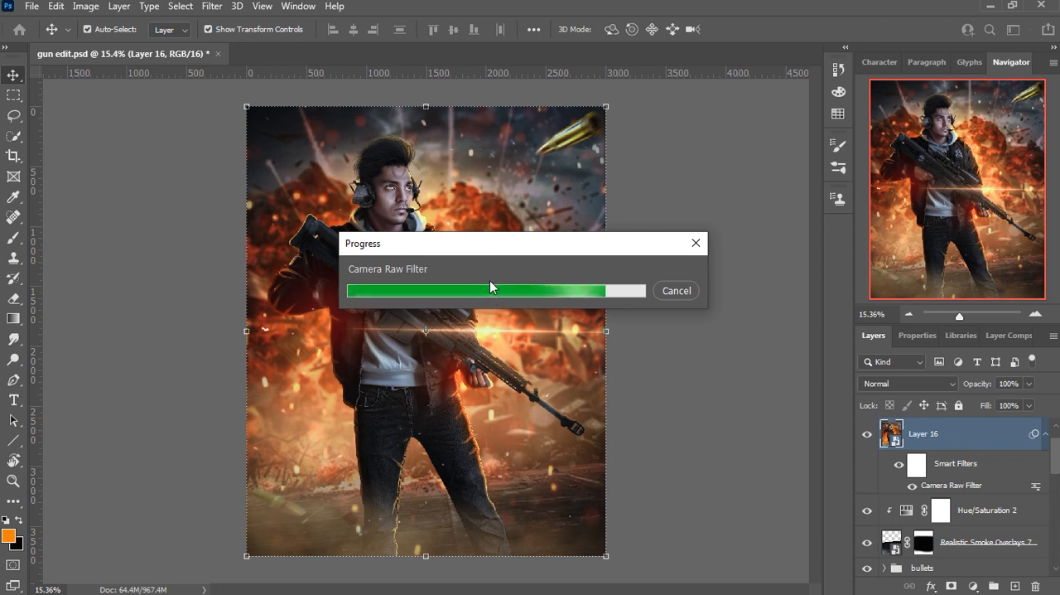
left_click(748, 253)
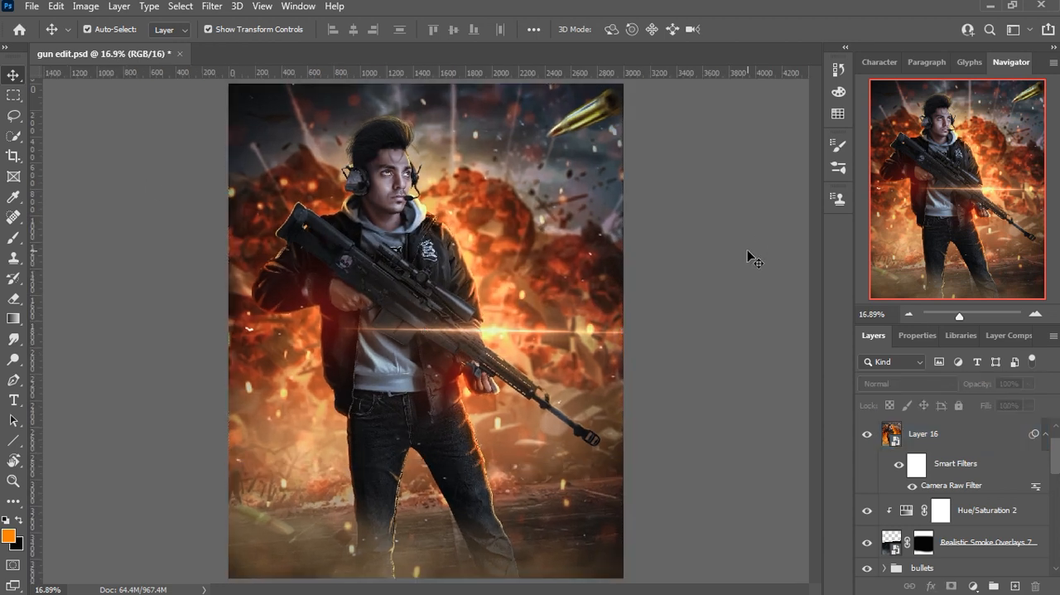